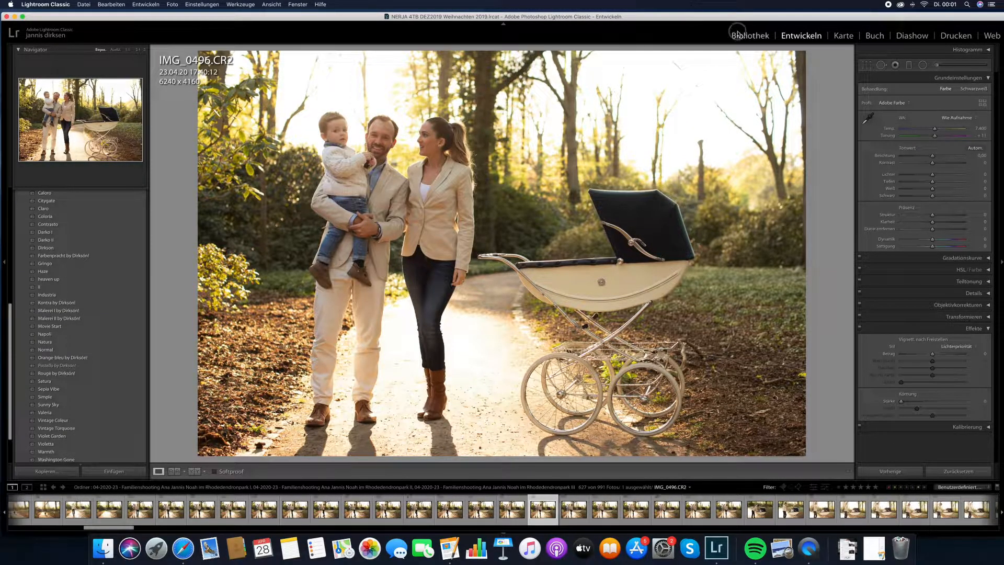
- Switch to the Library grid and examine the family shoot's photos with the pram on the sunlit park path
key(g)
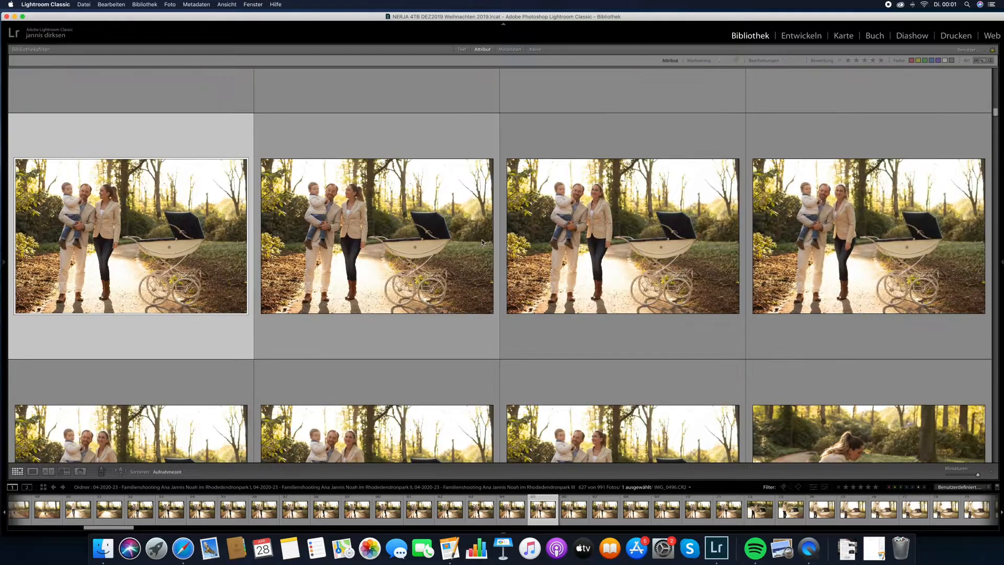
scroll(482, 242, down, 6)
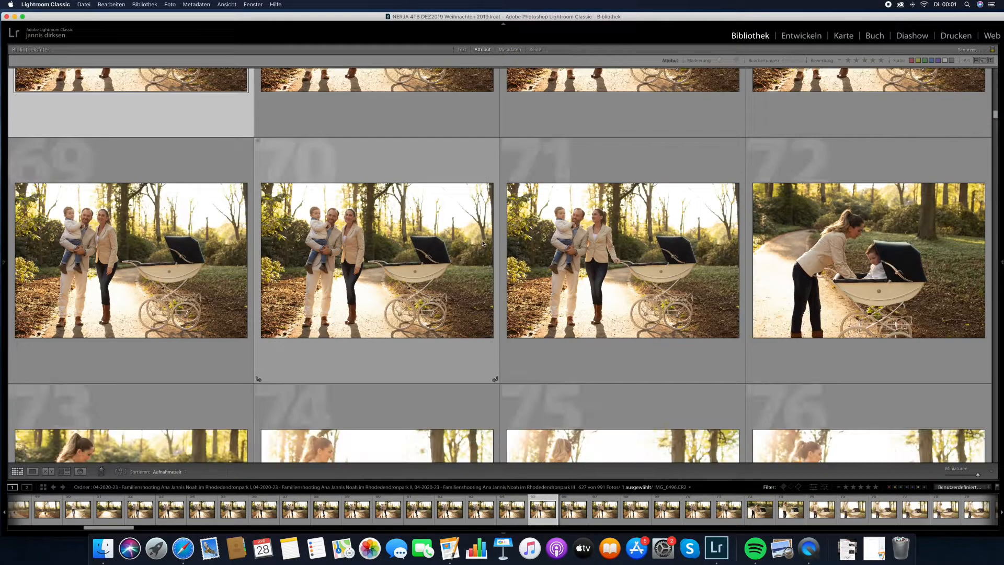
scroll(482, 242, down, 3)
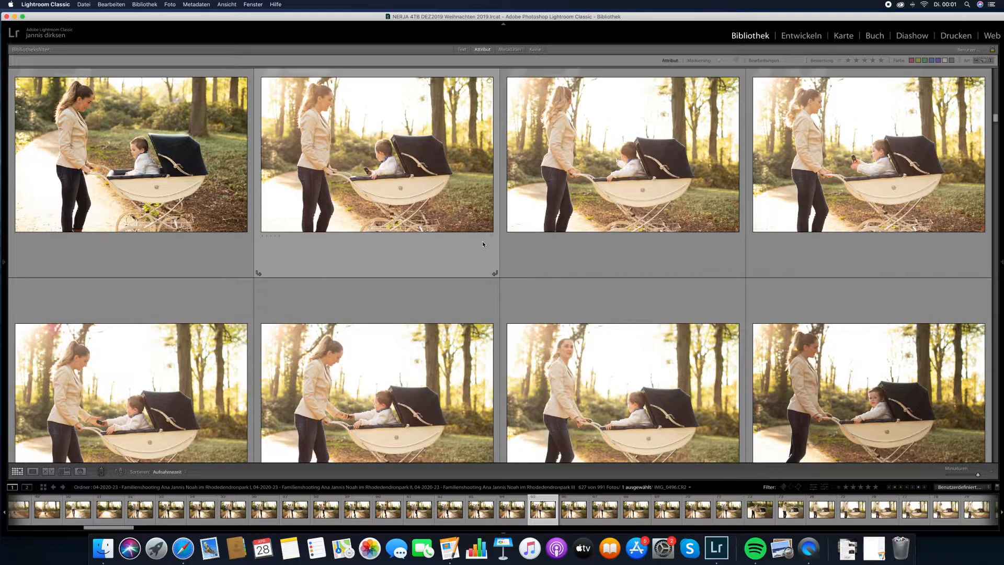
scroll(482, 244, down, 5)
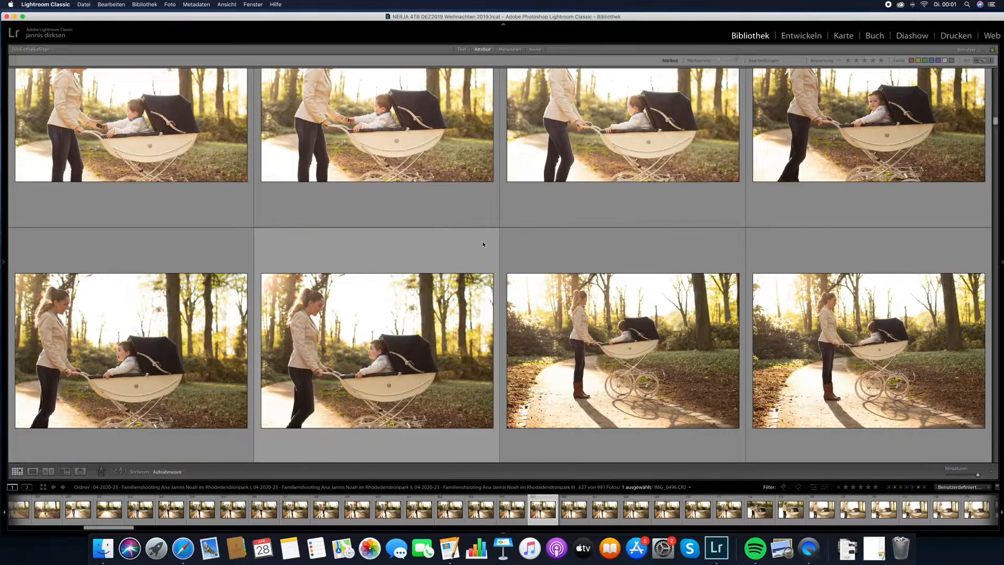
scroll(483, 244, down, 4)
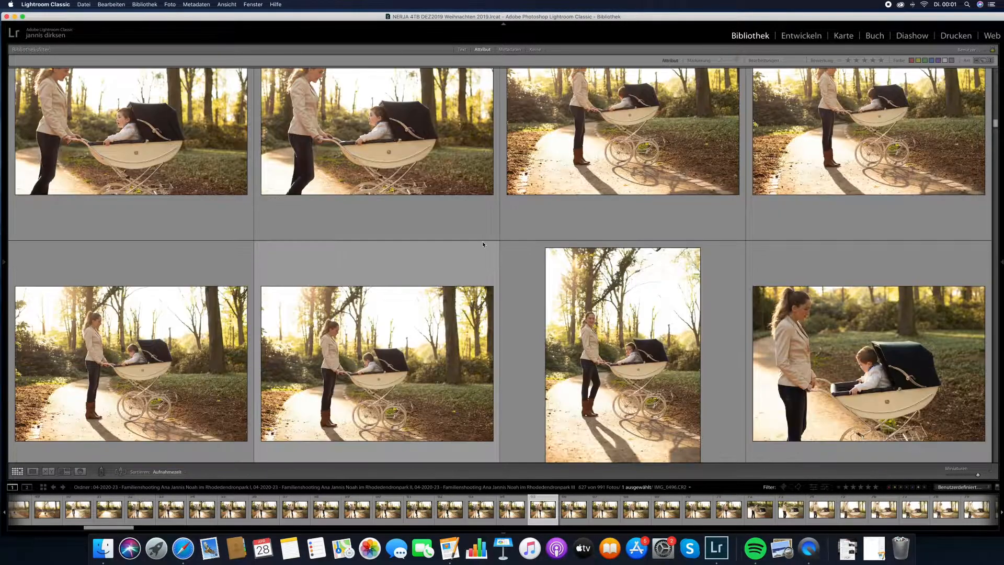
scroll(542, 216, down, 6)
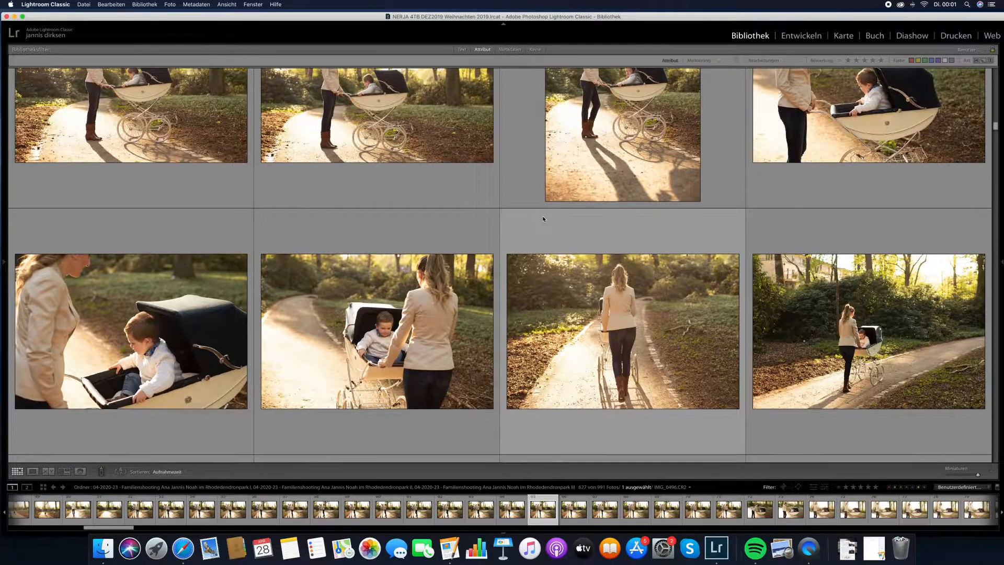
scroll(544, 218, down, 7)
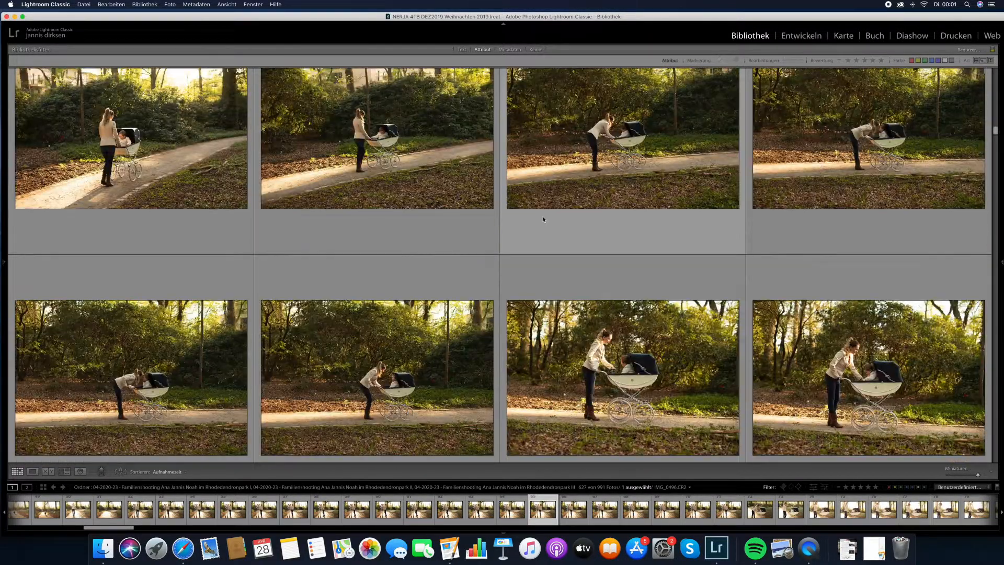
scroll(543, 220, down, 4)
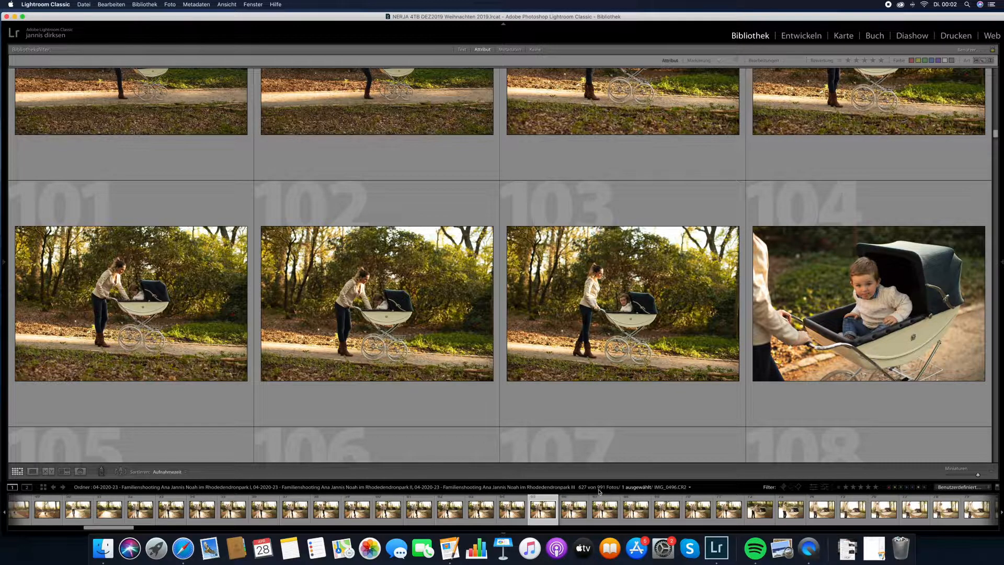
scroll(611, 293, down, 3)
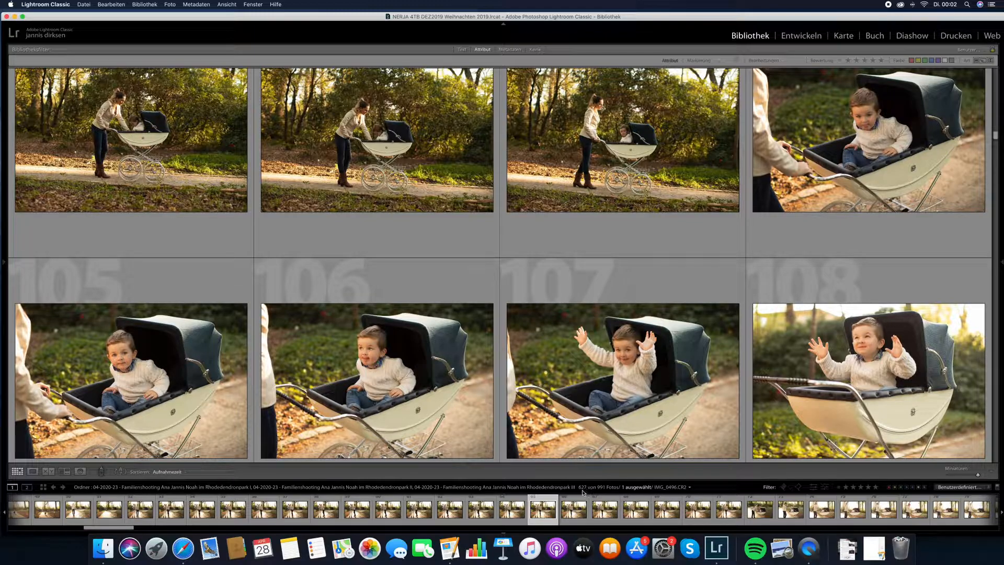
scroll(573, 332, down, 3)
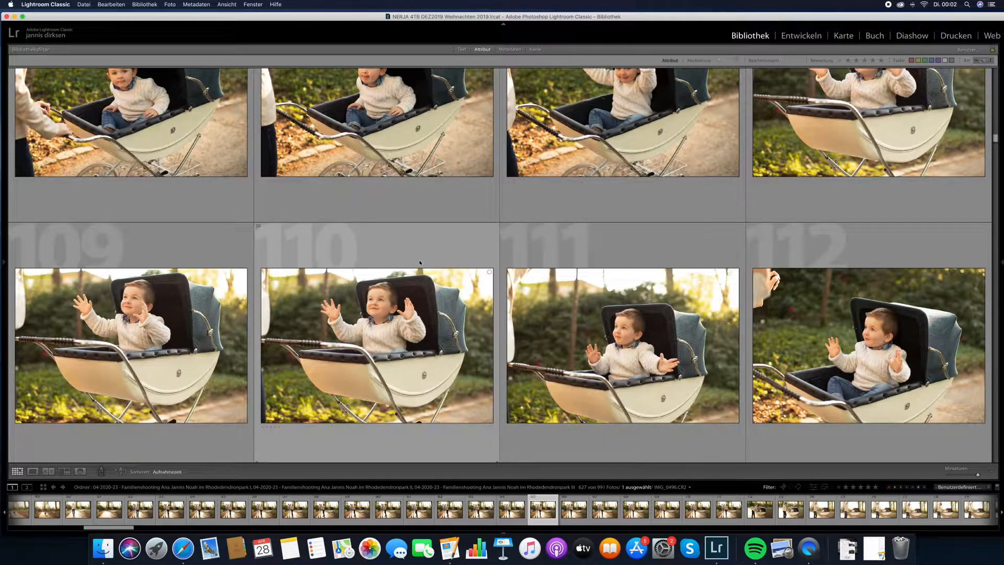
scroll(421, 264, down, 3)
scroll(432, 270, down, 8)
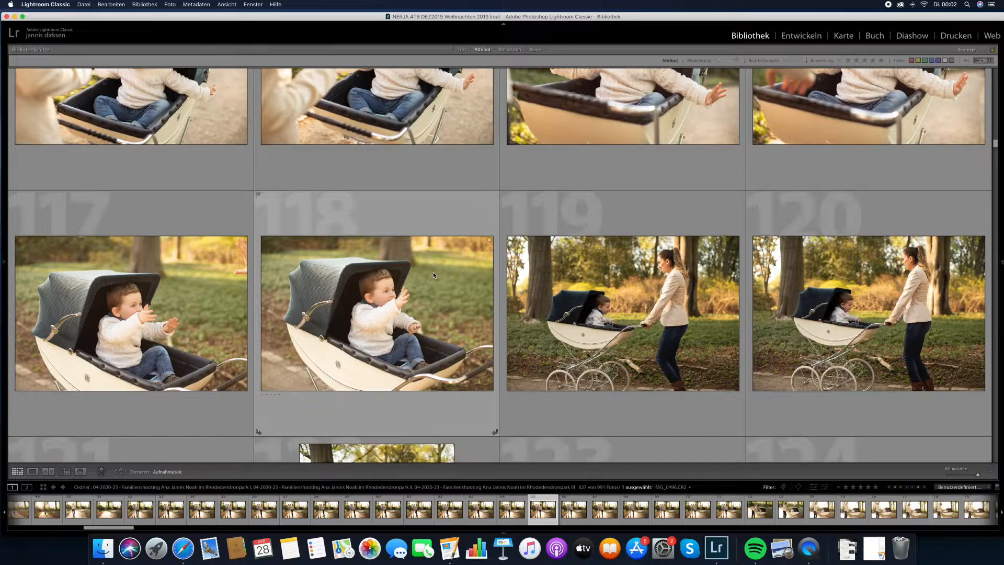
scroll(432, 270, down, 4)
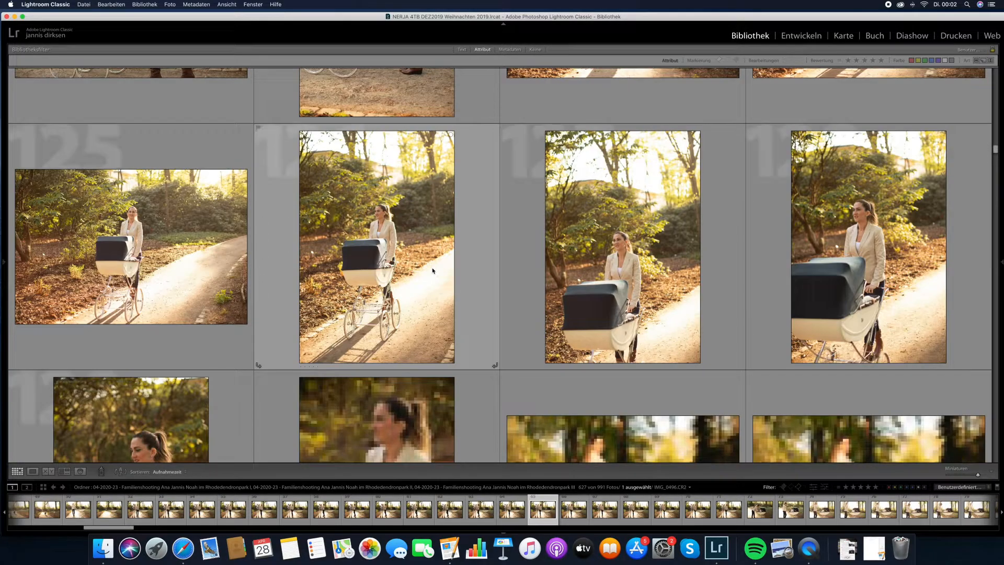
scroll(432, 271, down, 3)
scroll(432, 270, down, 4)
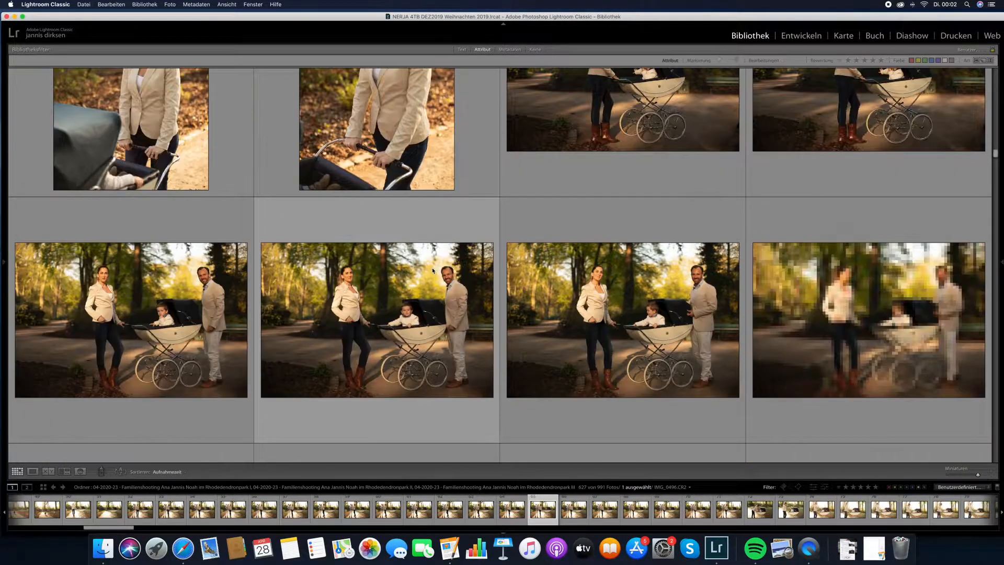
- Examine the darker woodland photos of the parents and child posing around the pram
scroll(432, 268, down, 3)
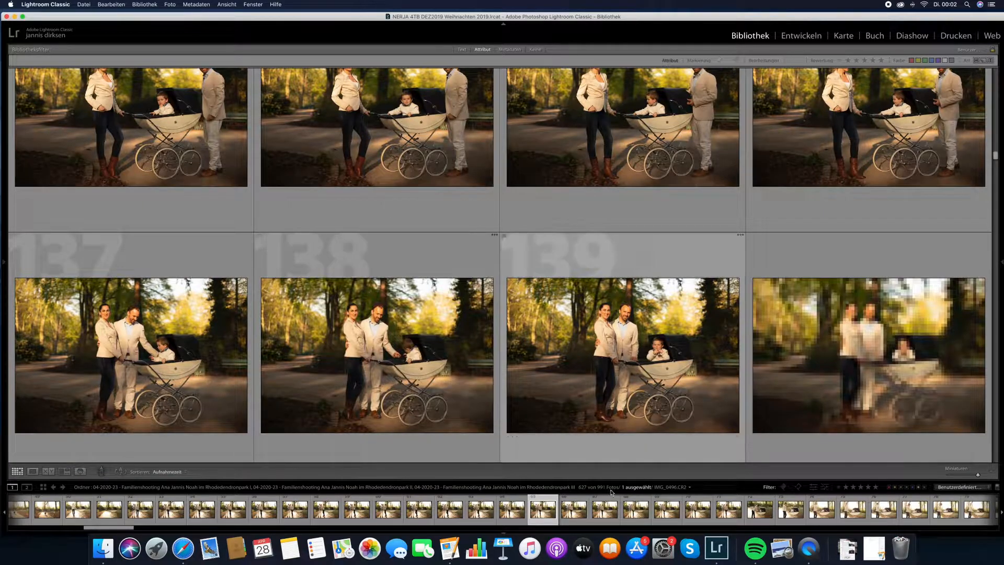
scroll(610, 396, down, 3)
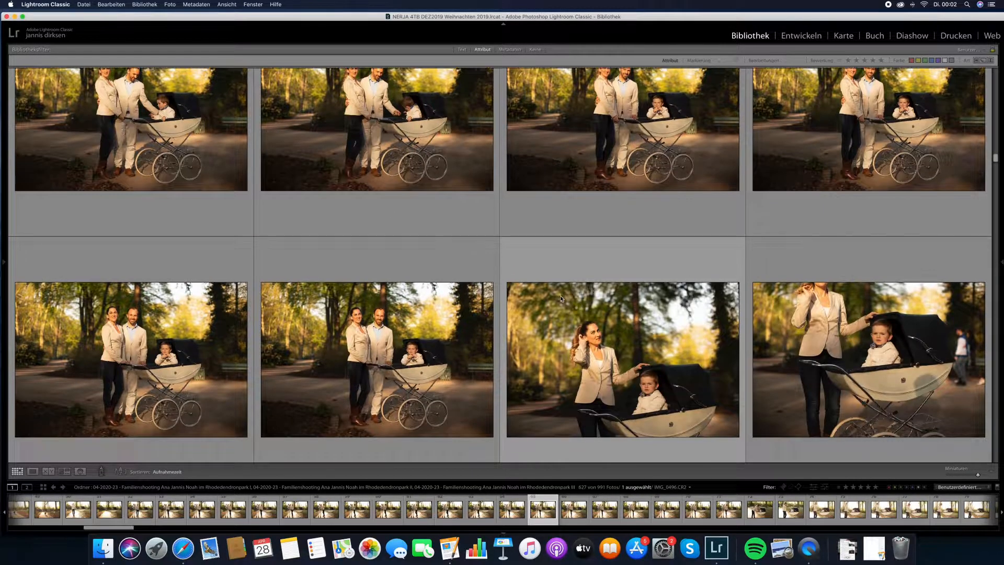
scroll(561, 298, down, 8)
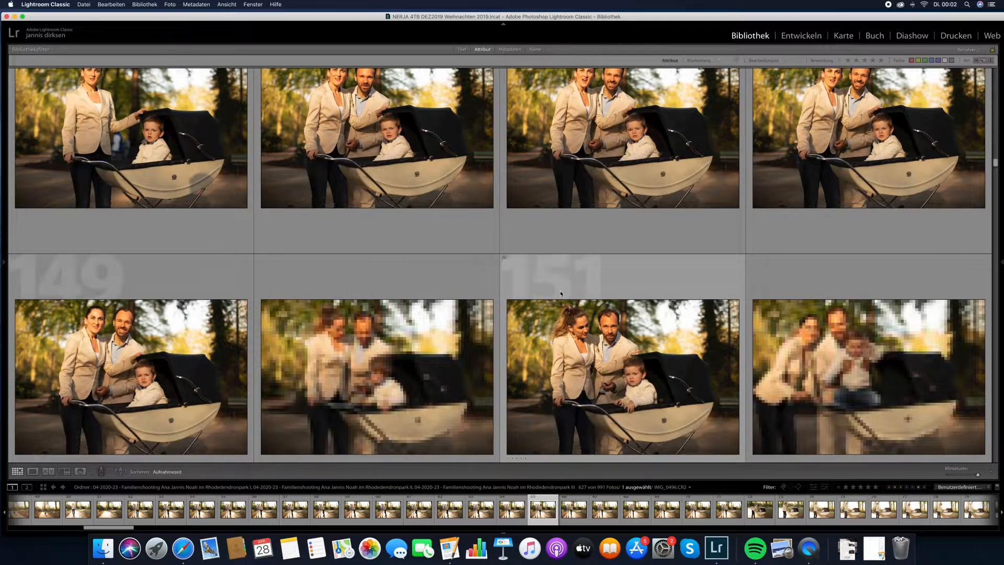
scroll(517, 322, down, 8)
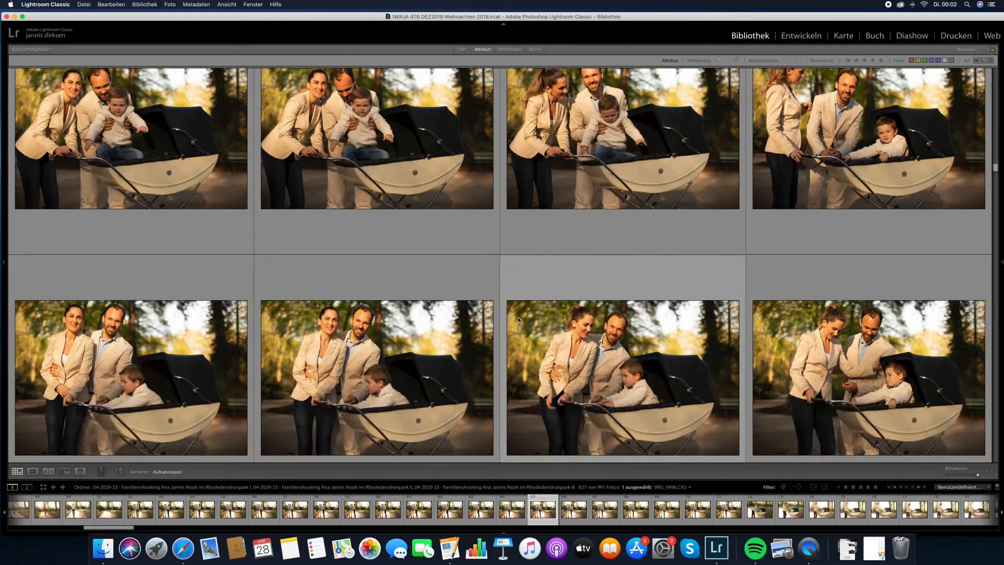
scroll(517, 320, down, 4)
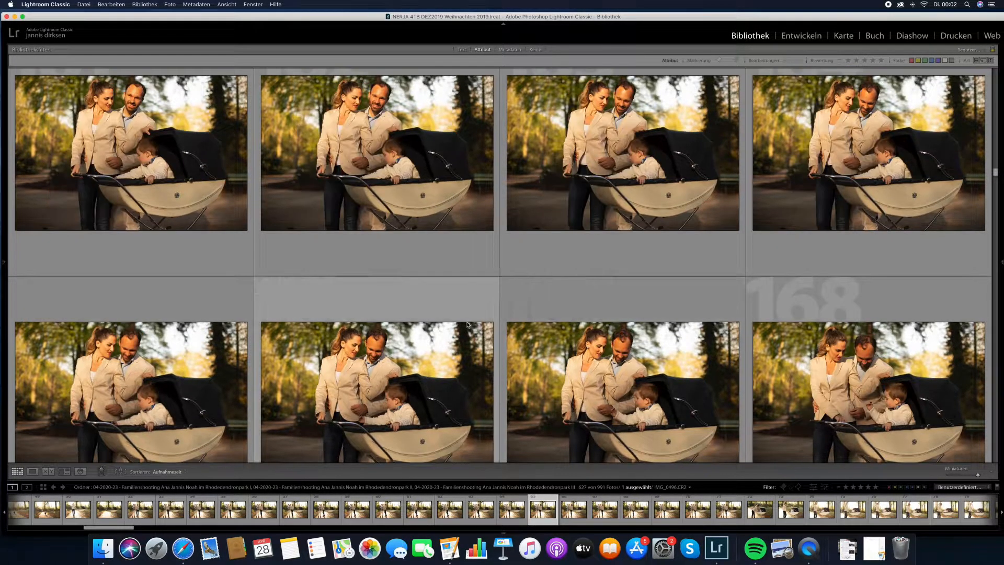
scroll(472, 323, down, 3)
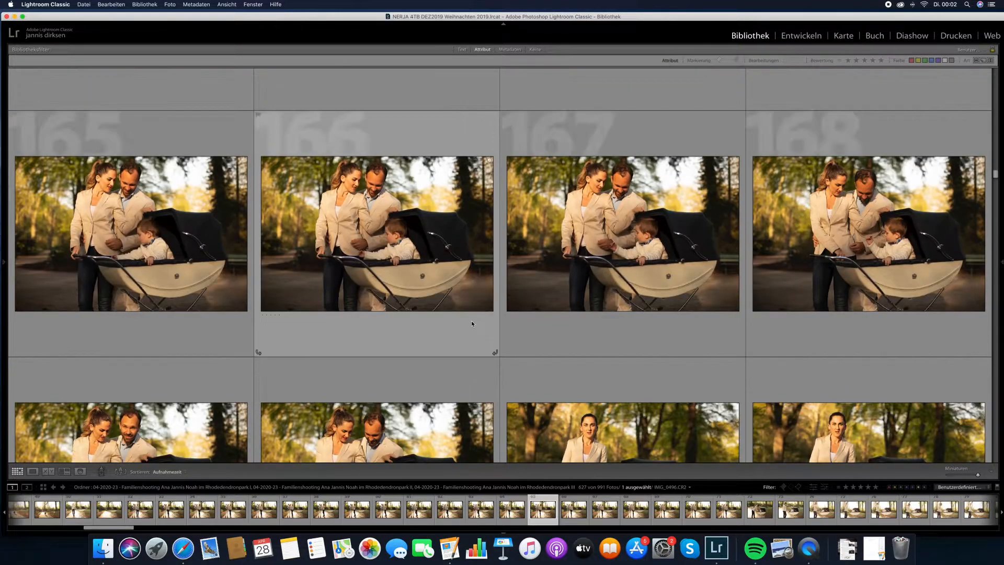
scroll(472, 324, down, 3)
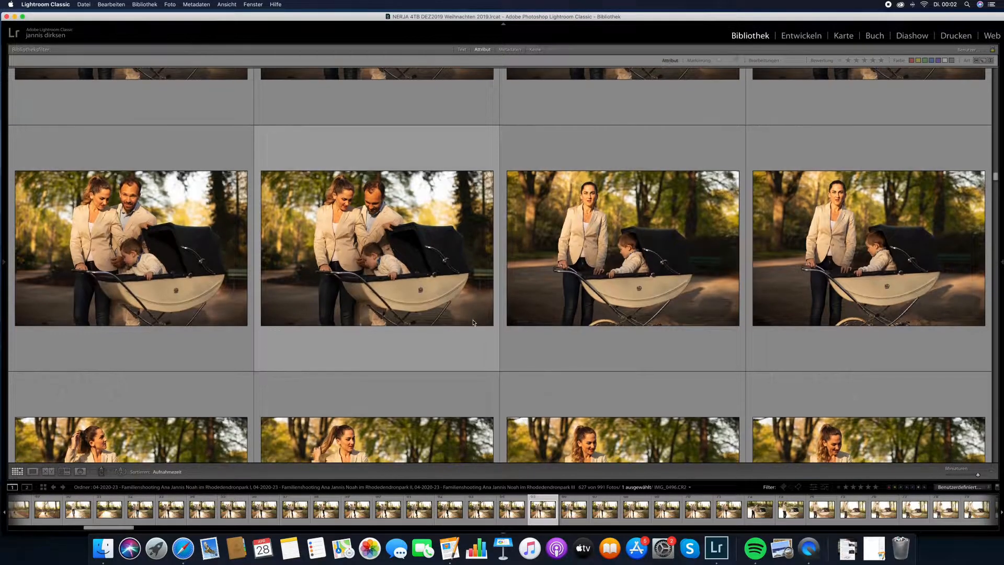
scroll(474, 322, down, 2)
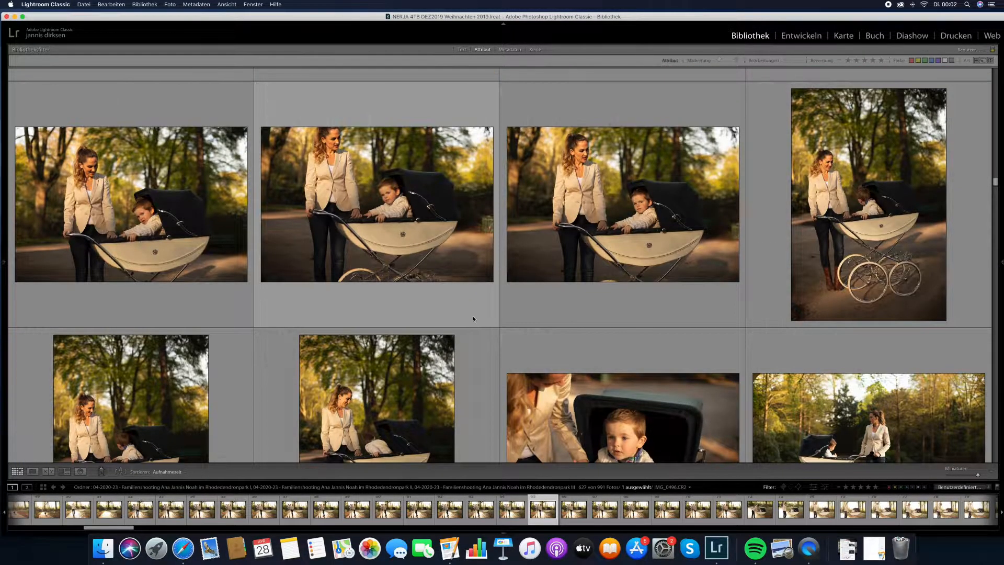
scroll(474, 320, up, 2)
scroll(473, 318, up, 3)
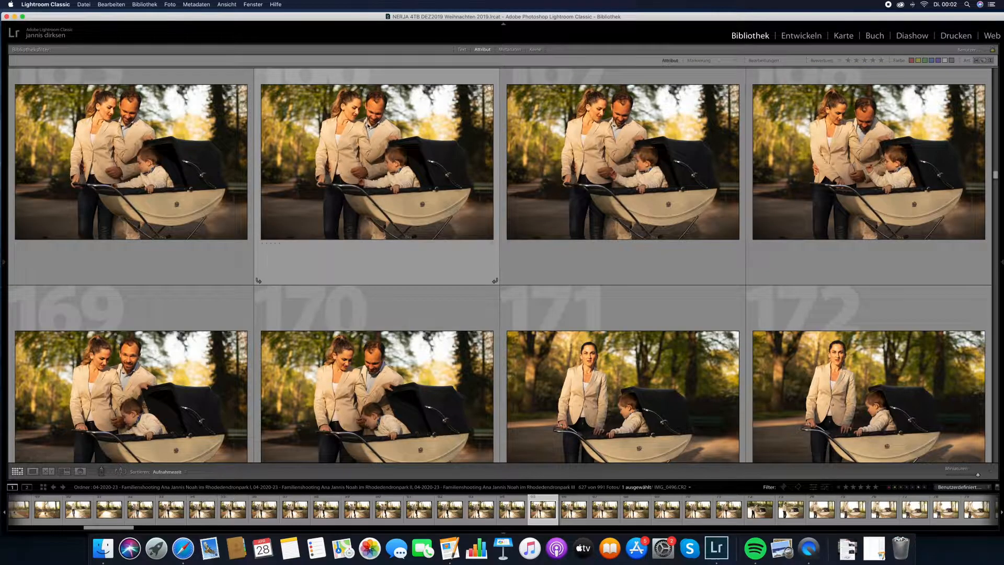
- Select photo 166 of the parents leaning over the pram and examine the shots that follow, up to photo 200
click(366, 125)
scroll(377, 156, up, 1)
scroll(419, 221, down, 3)
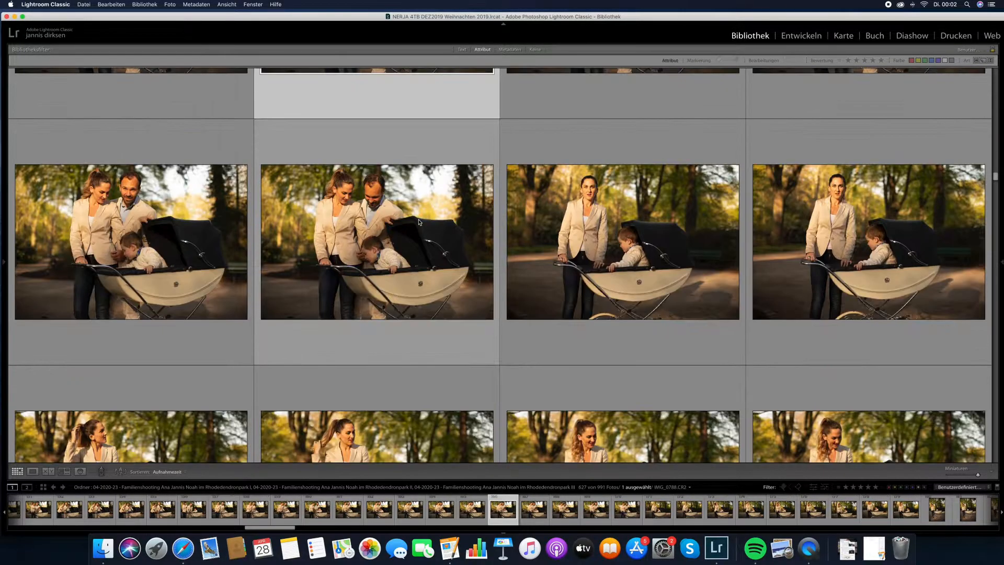
scroll(419, 222, down, 6)
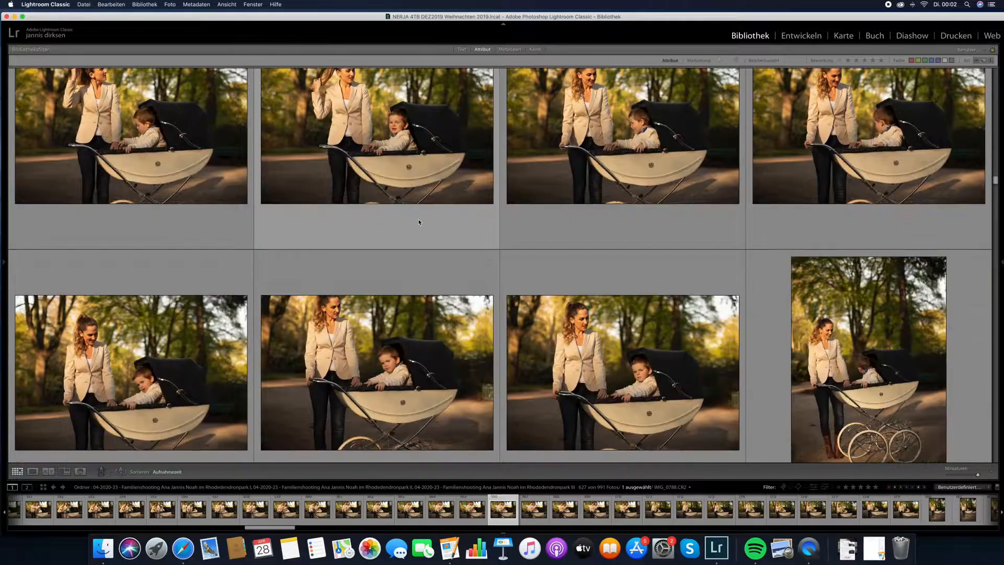
scroll(419, 221, down, 3)
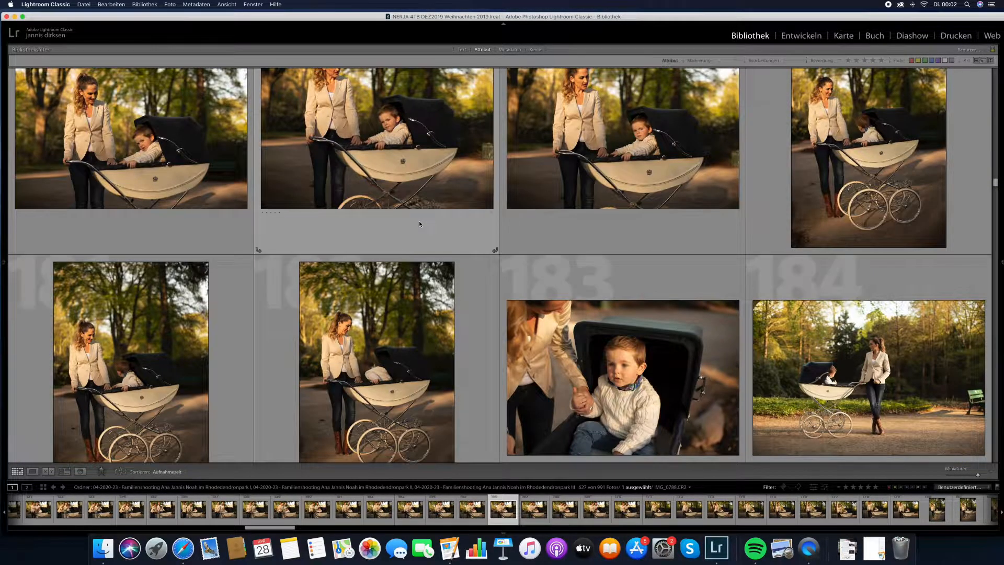
scroll(418, 221, down, 3)
scroll(419, 224, down, 6)
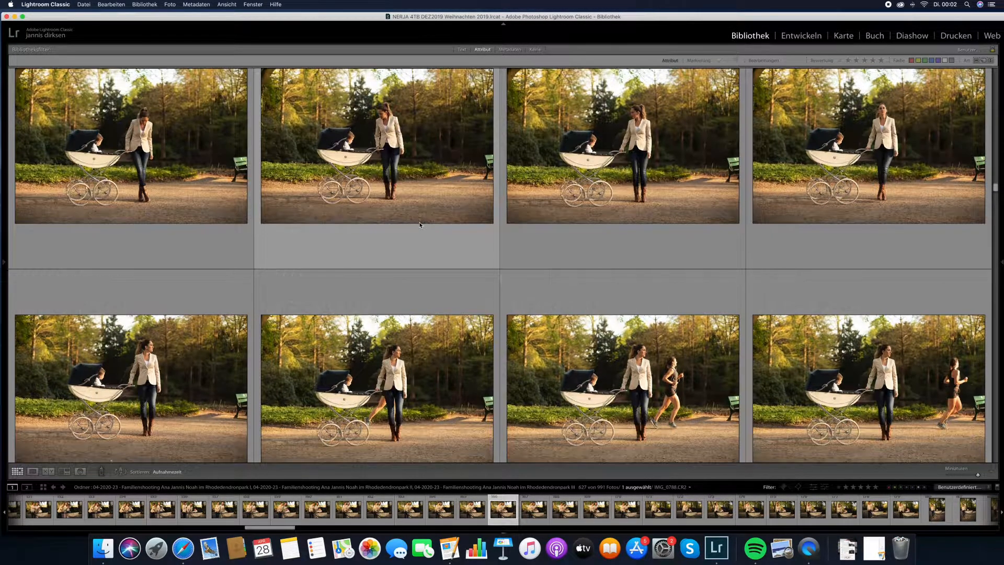
scroll(421, 227, down, 2)
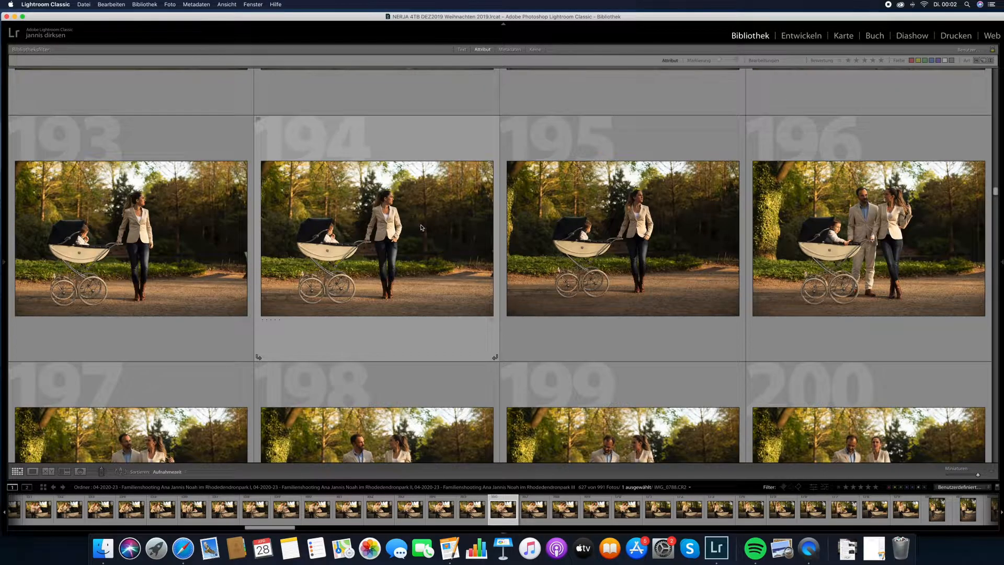
scroll(420, 225, down, 2)
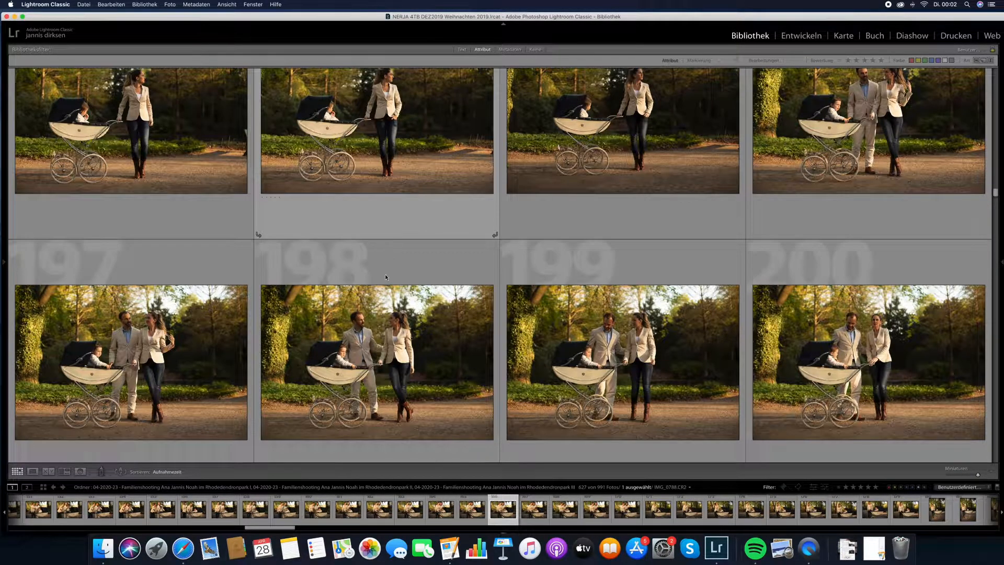
- Select photo 198, switch the selection to photo 194, and examine the family shots up to the bright close-up portraits
click(387, 331)
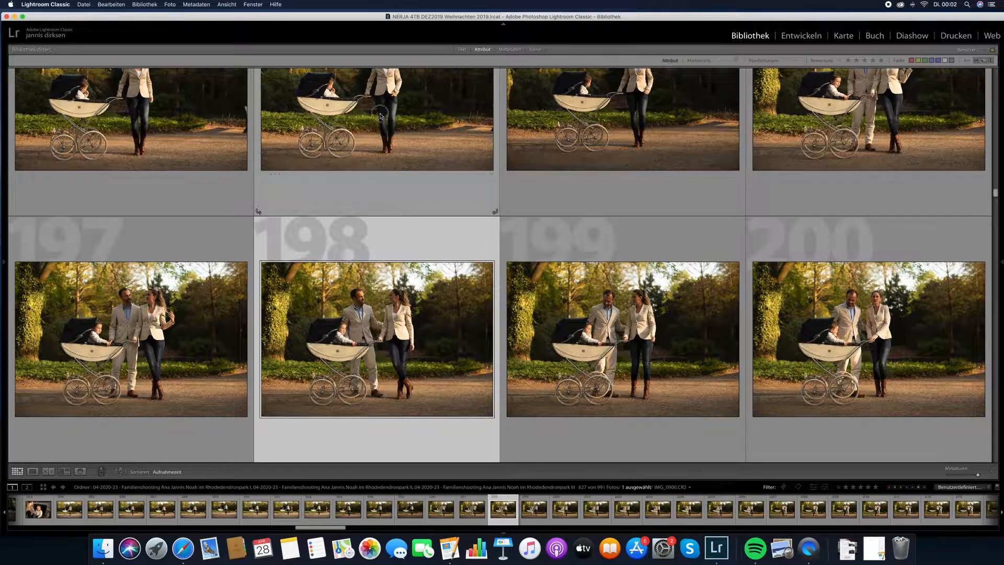
click(389, 192)
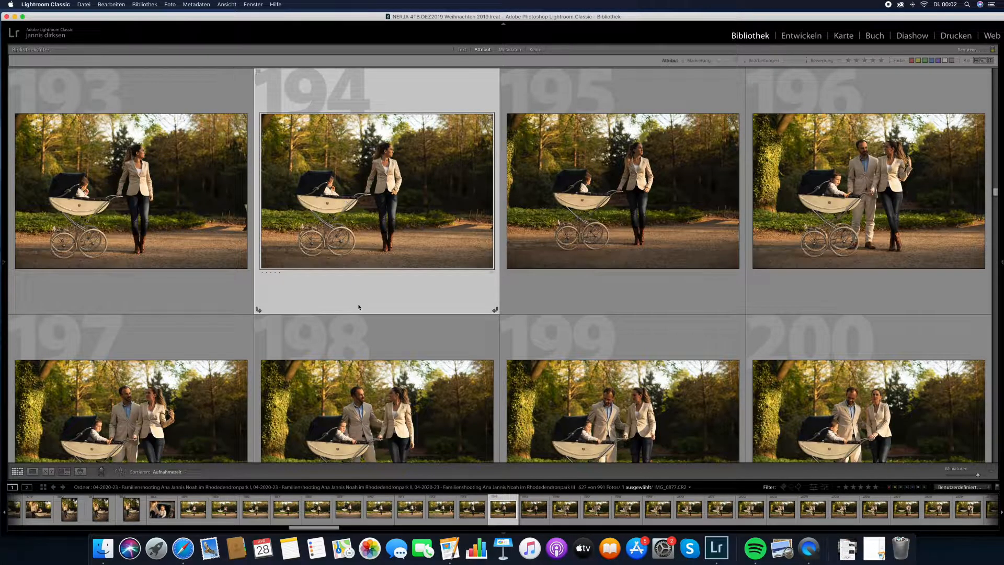
scroll(358, 307, down, 2)
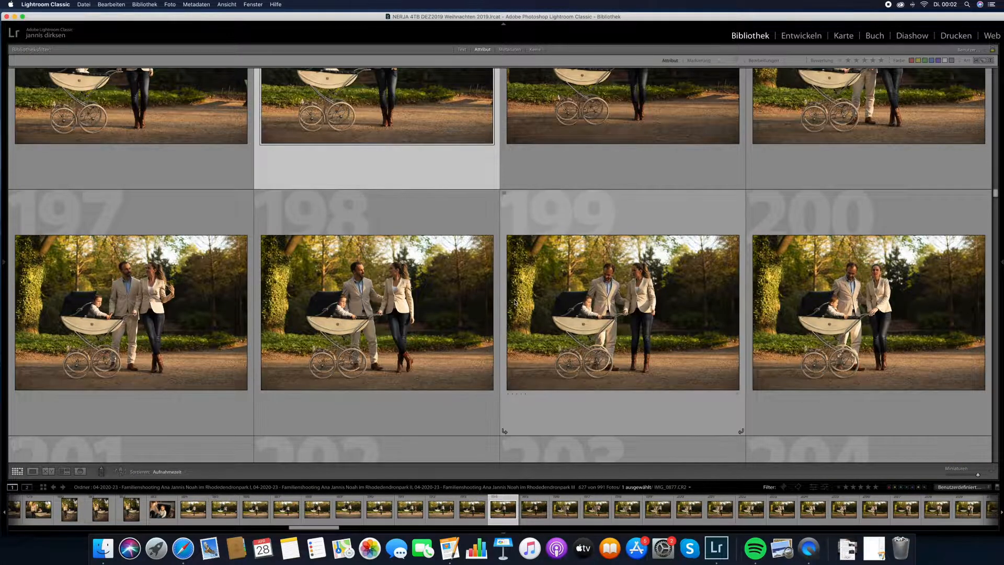
scroll(513, 299, down, 4)
scroll(515, 302, down, 5)
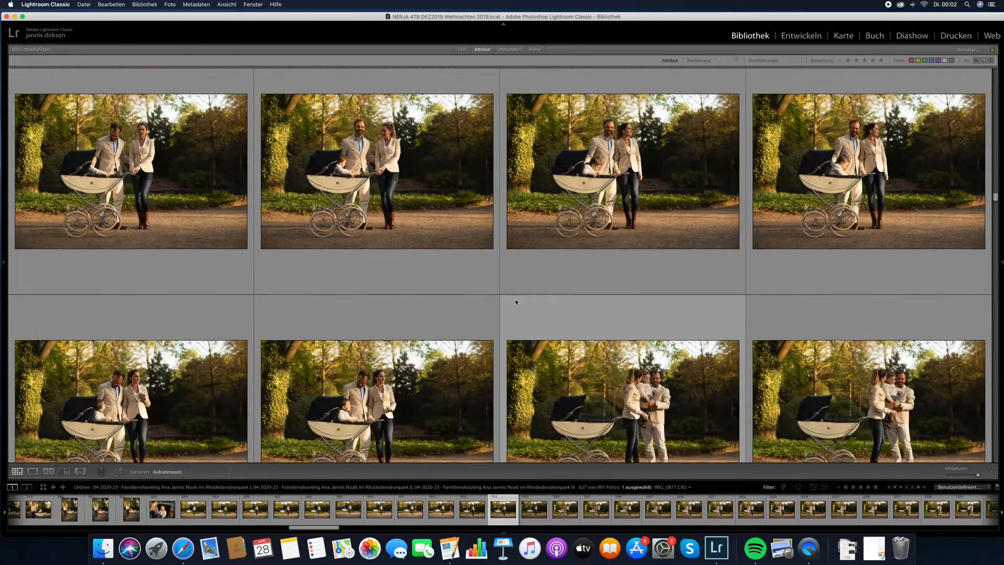
scroll(516, 302, down, 4)
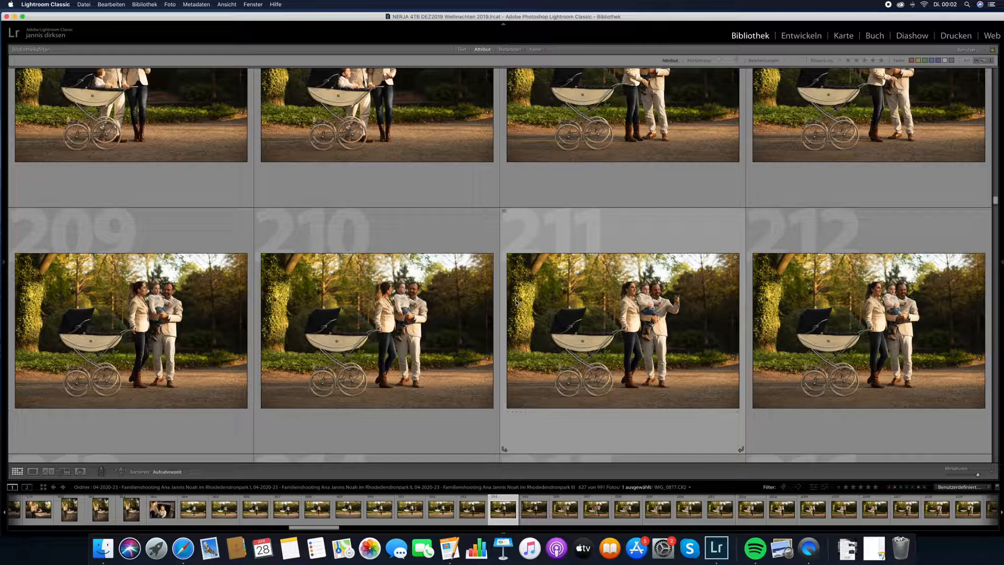
scroll(516, 302, down, 5)
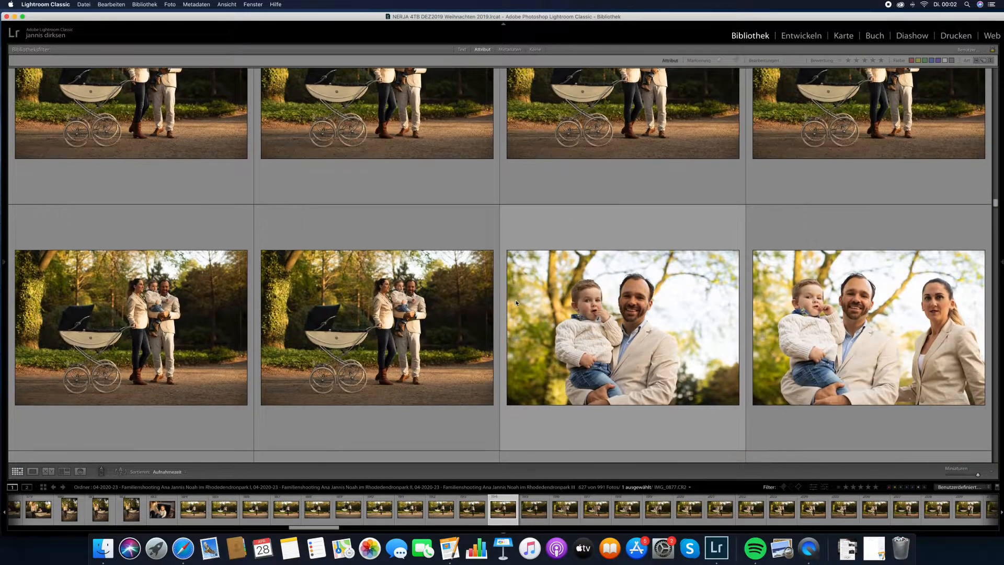
scroll(516, 302, down, 5)
scroll(516, 302, down, 8)
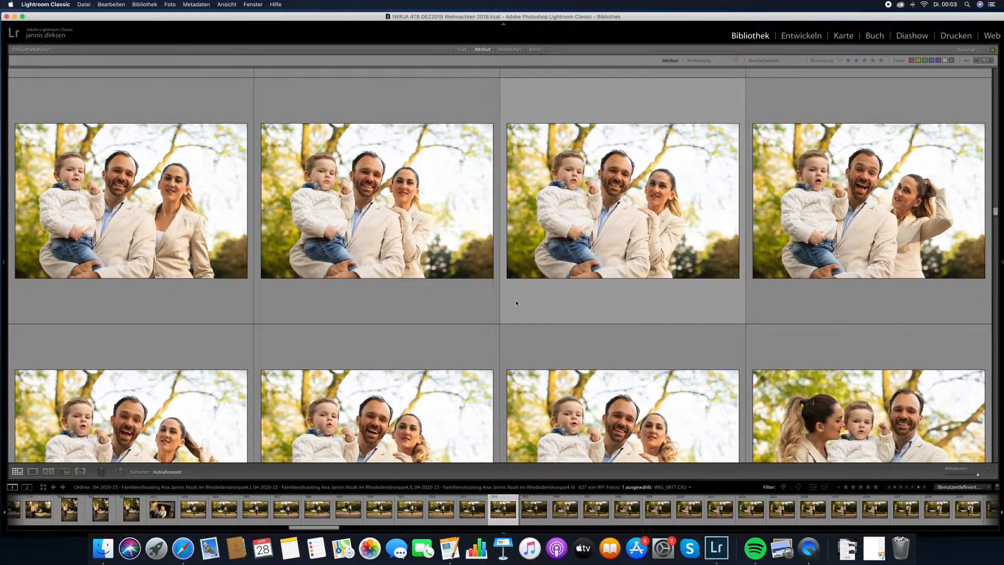
- Examine the grid photos from the bright close-up portraits through the boy's park shots to photo 320 of the pram
scroll(516, 303, down, 10)
scroll(527, 262, down, 10)
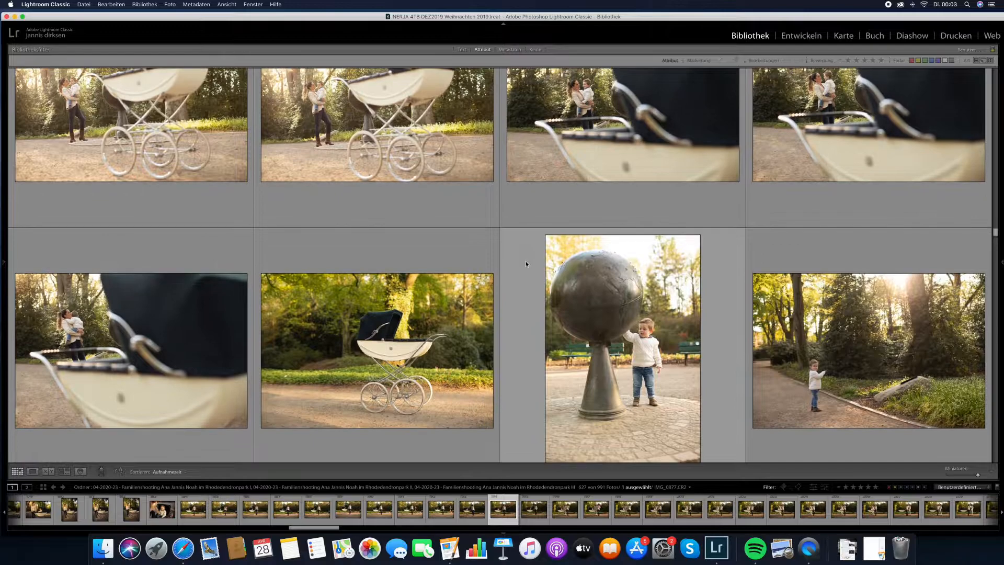
scroll(510, 270, down, 5)
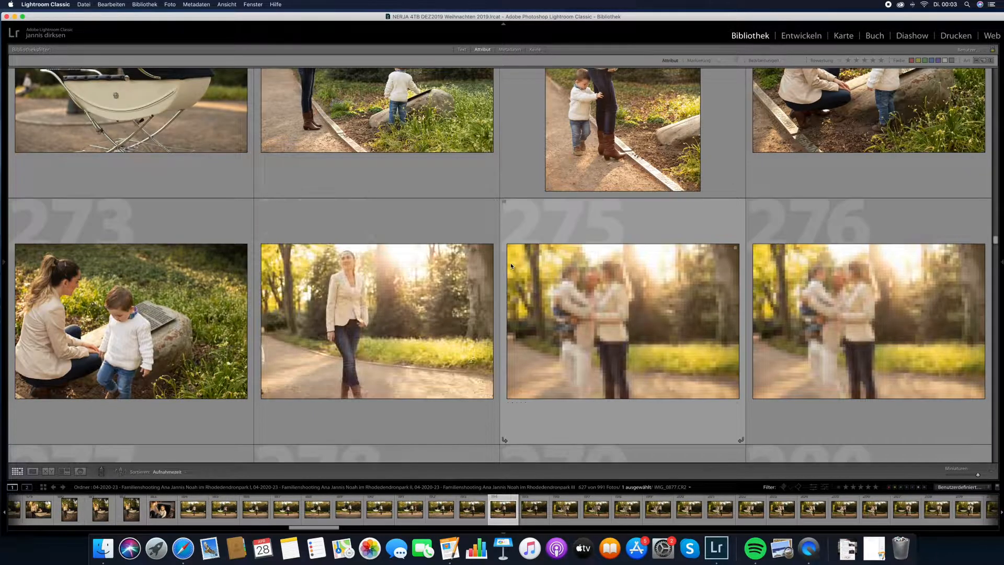
scroll(487, 284, down, 3)
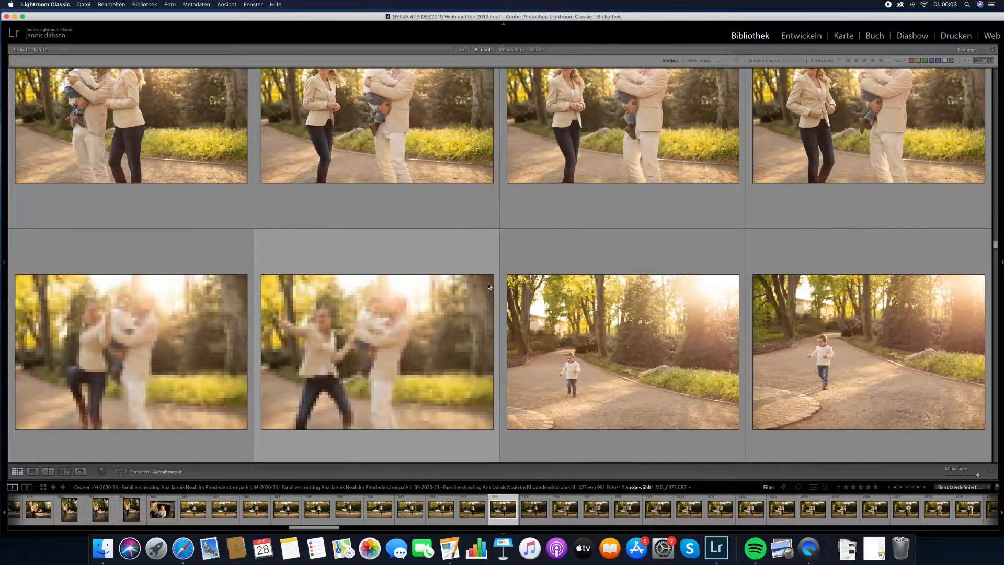
scroll(490, 286, down, 5)
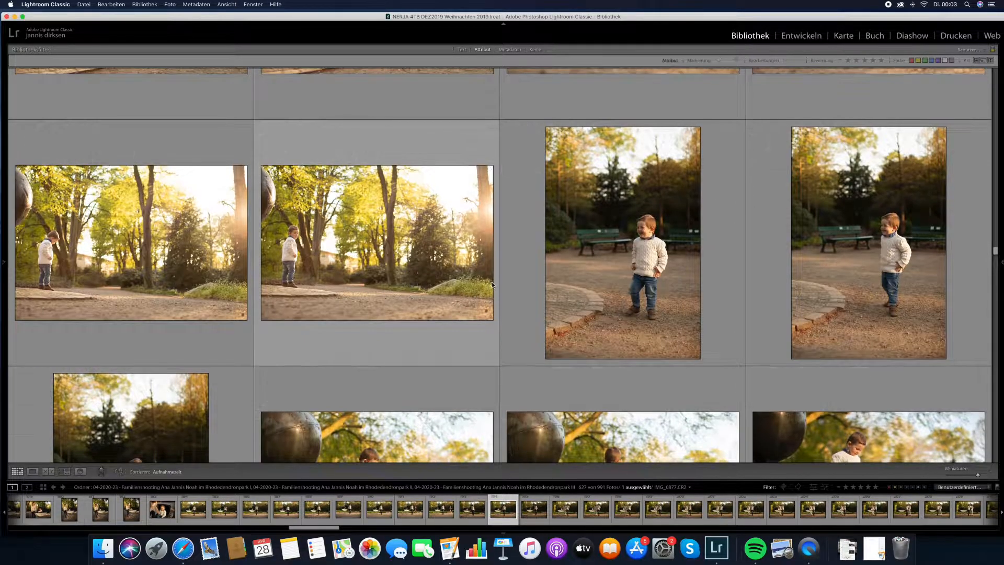
scroll(484, 277, down, 5)
scroll(482, 272, down, 5)
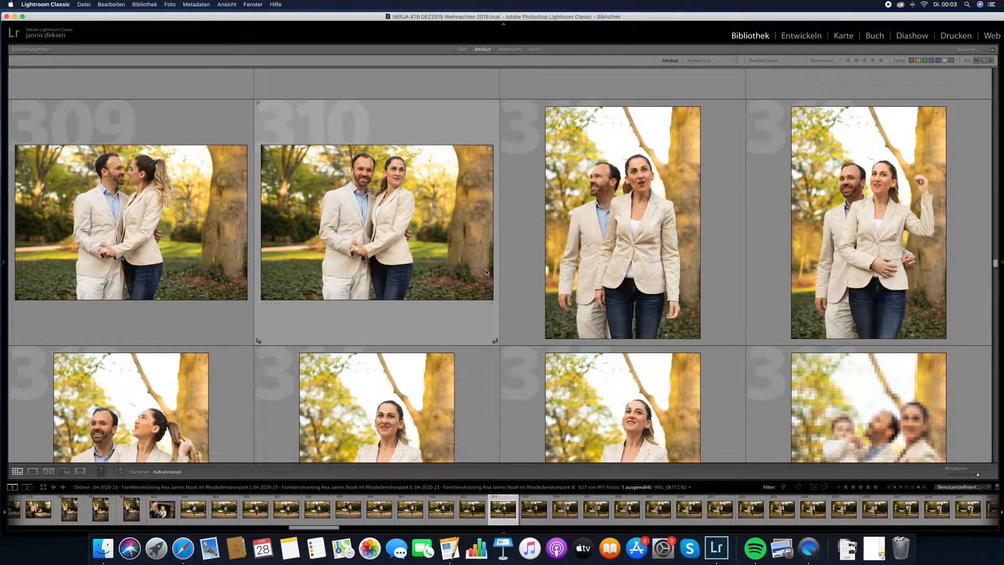
scroll(489, 270, down, 5)
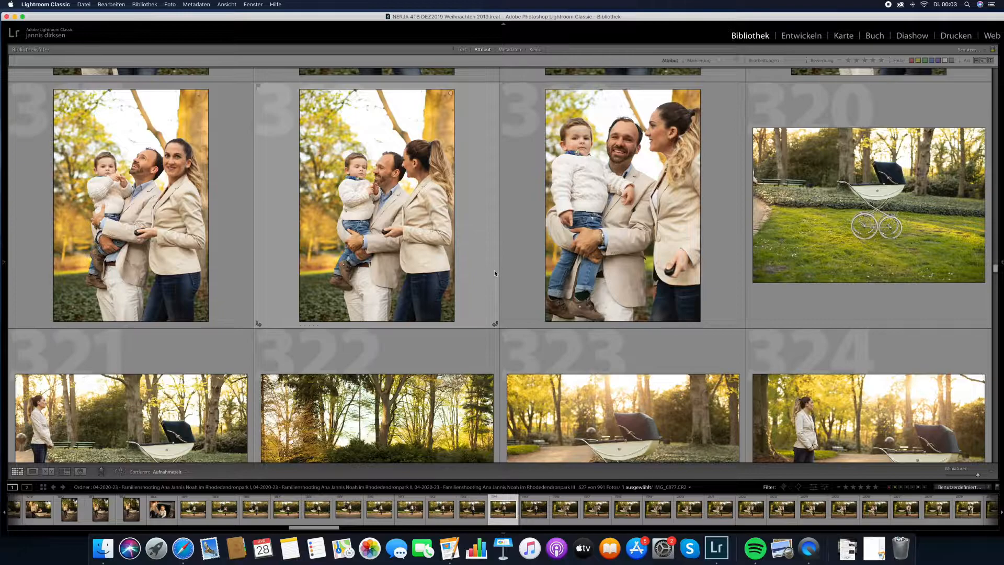
- Examine the photos after 320, from the father holding the child to the backlit sunset pram shots around photo 392
scroll(494, 270, down, 1)
scroll(495, 270, down, 10)
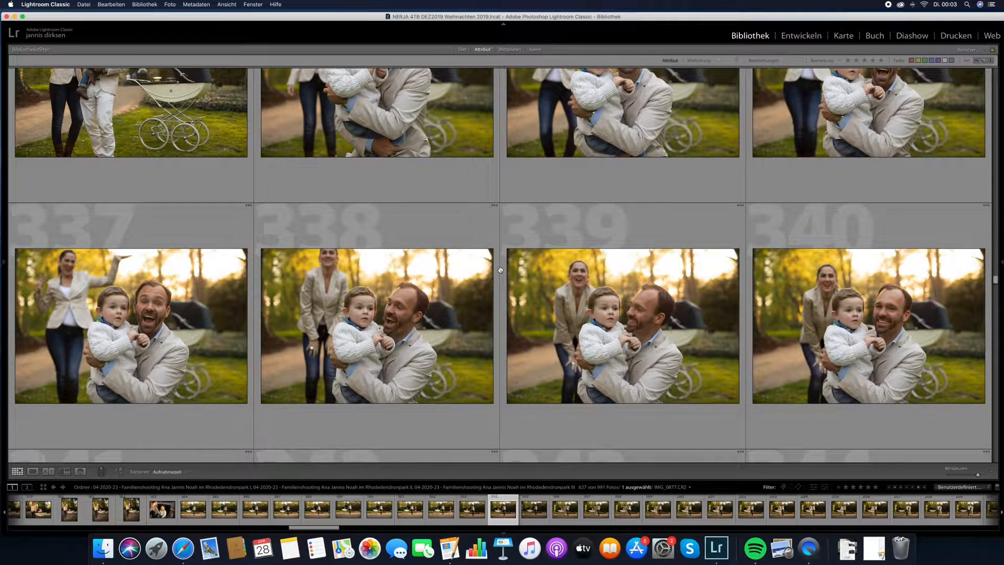
scroll(501, 270, down, 3)
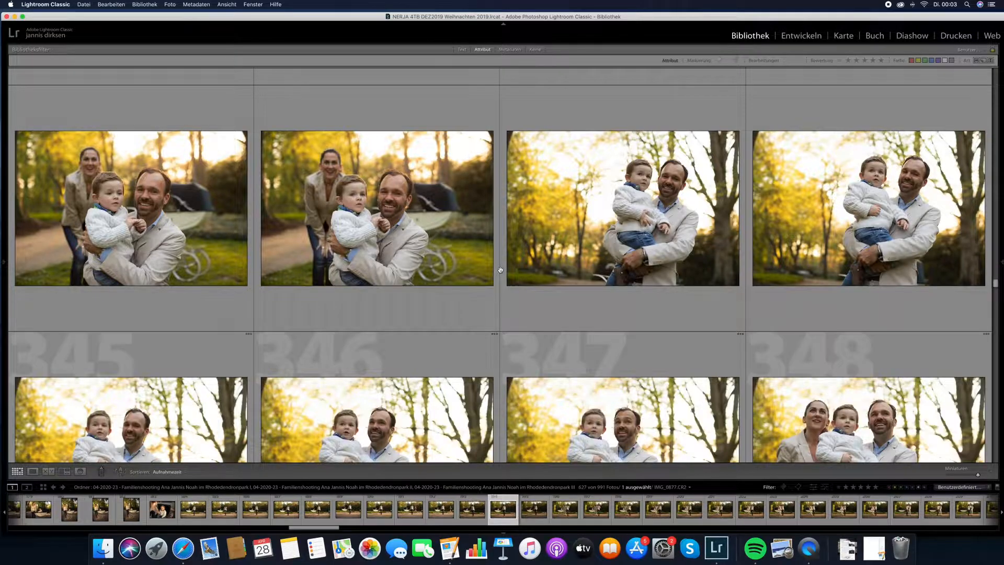
scroll(500, 269, down, 5)
scroll(499, 270, down, 1)
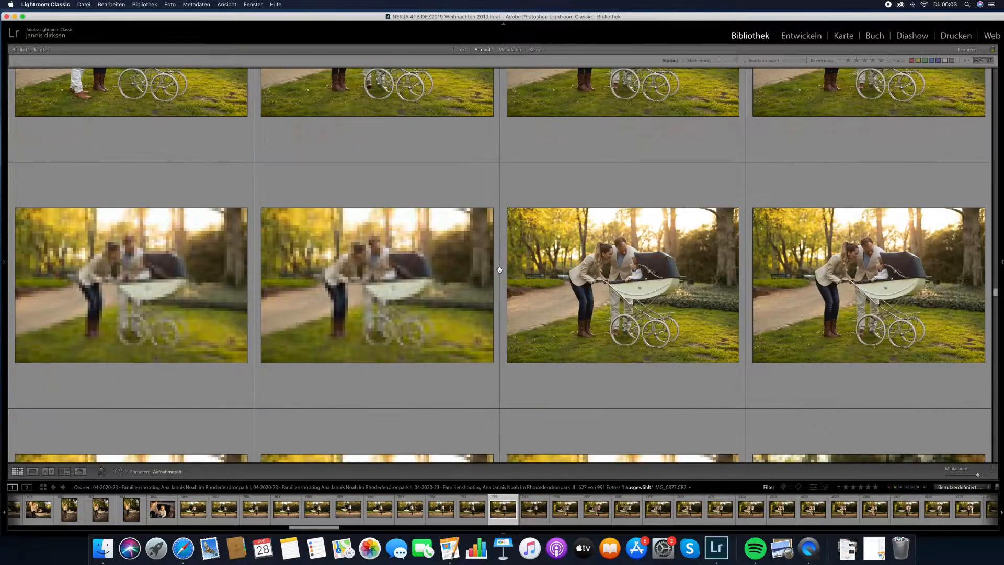
scroll(500, 270, down, 6)
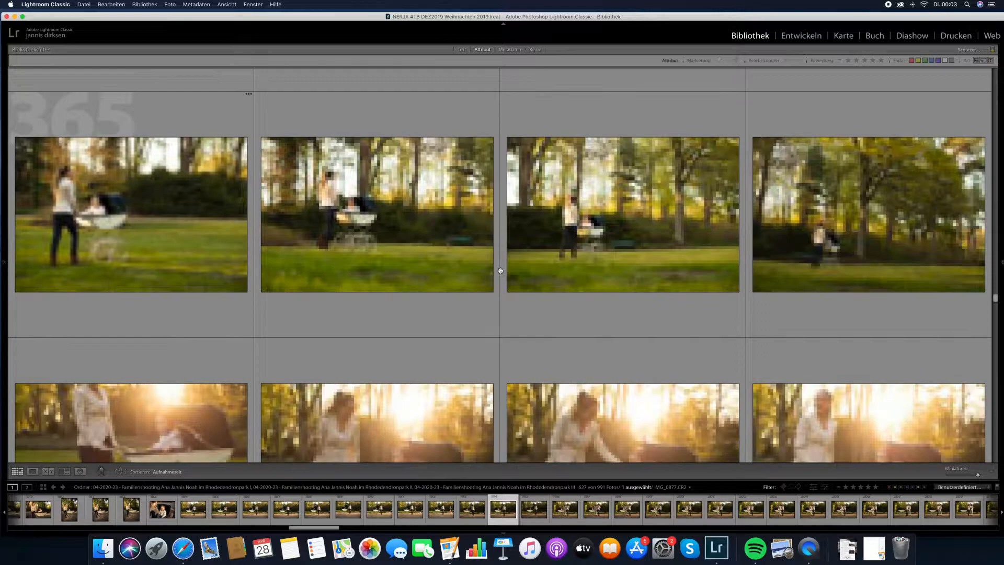
scroll(500, 271, down, 6)
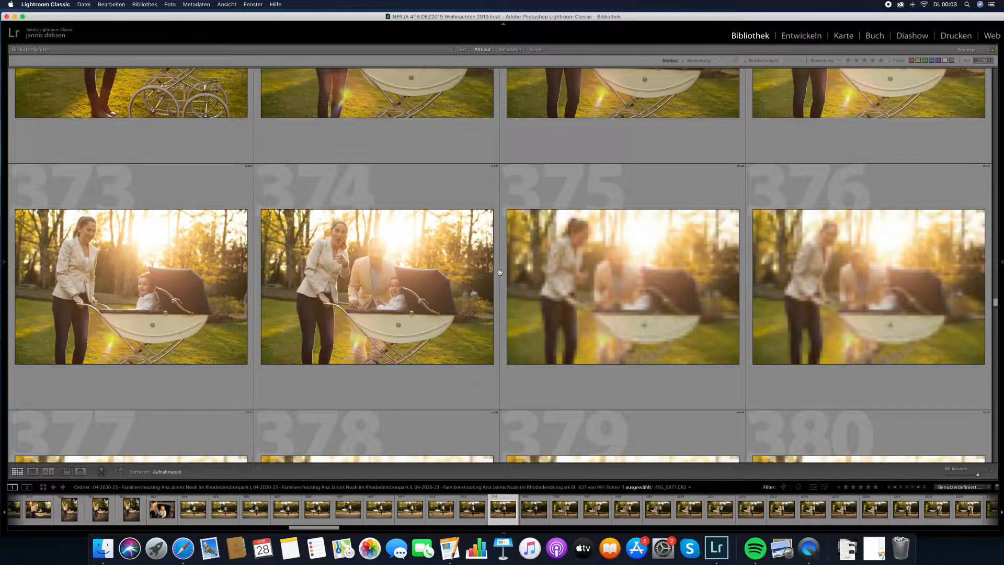
scroll(419, 284, down, 5)
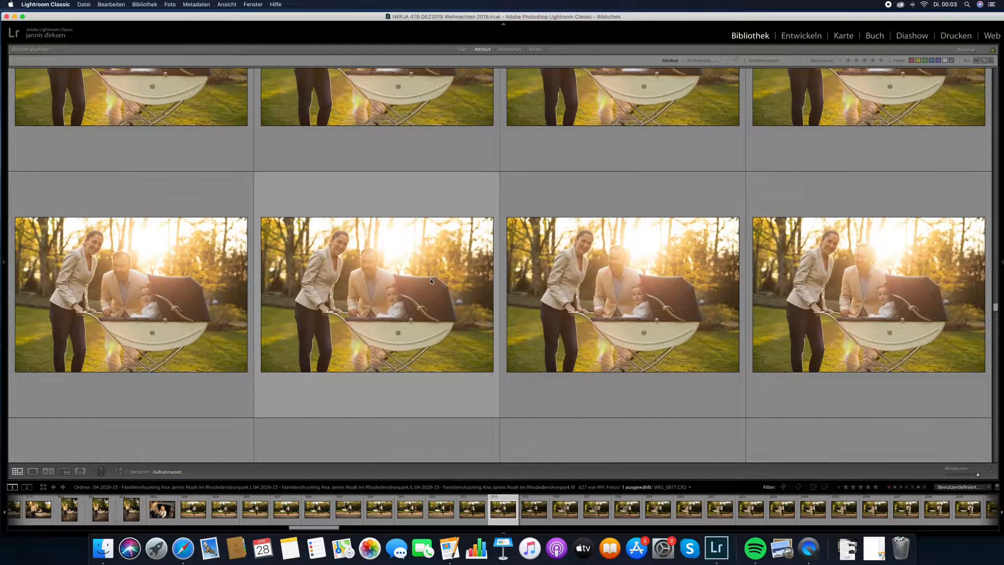
scroll(430, 281, down, 5)
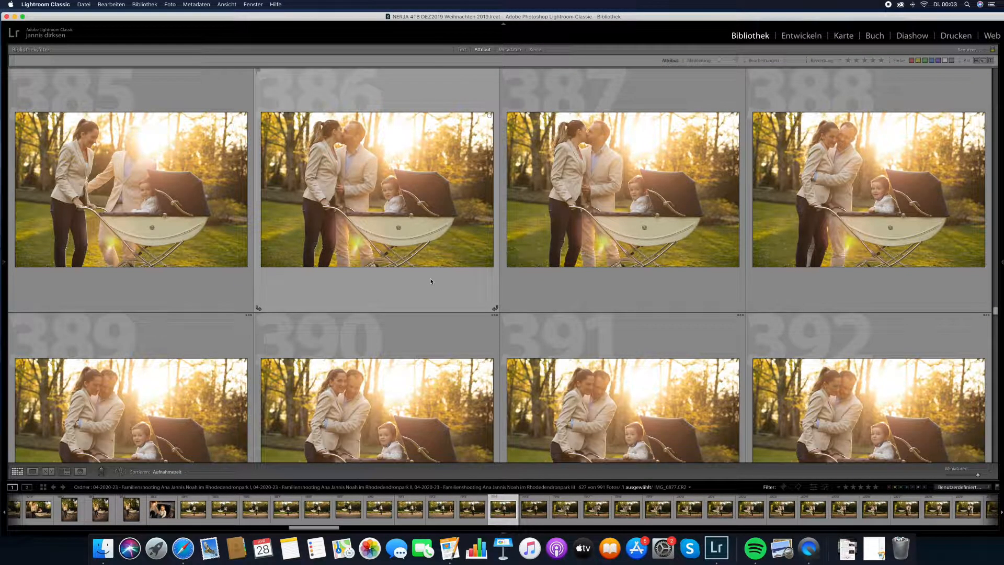
- Open photo 386 of the parents kissing in the Develop module and view IMG_3196 and IMG_3246 of the family on the lawn
click(378, 212)
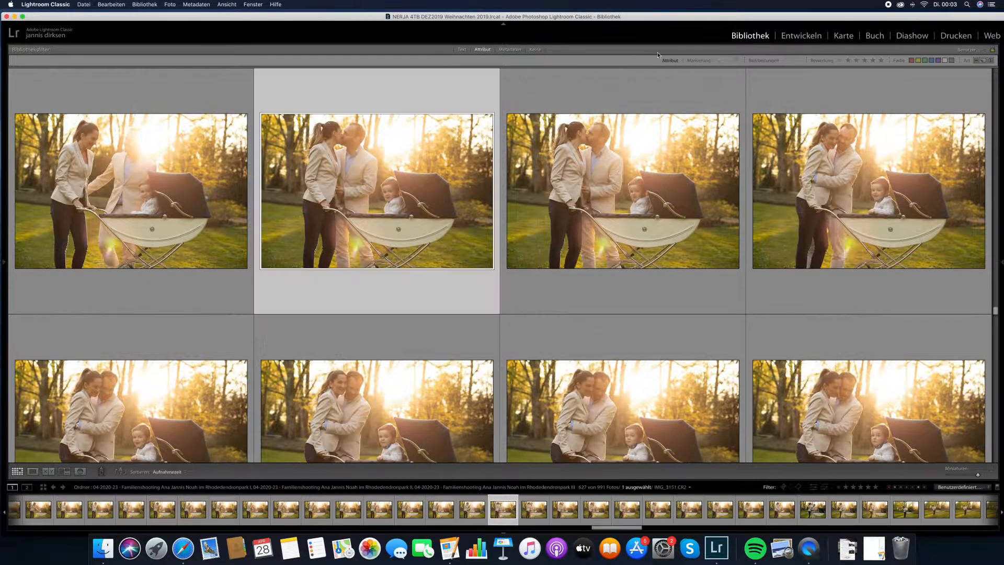
click(792, 37)
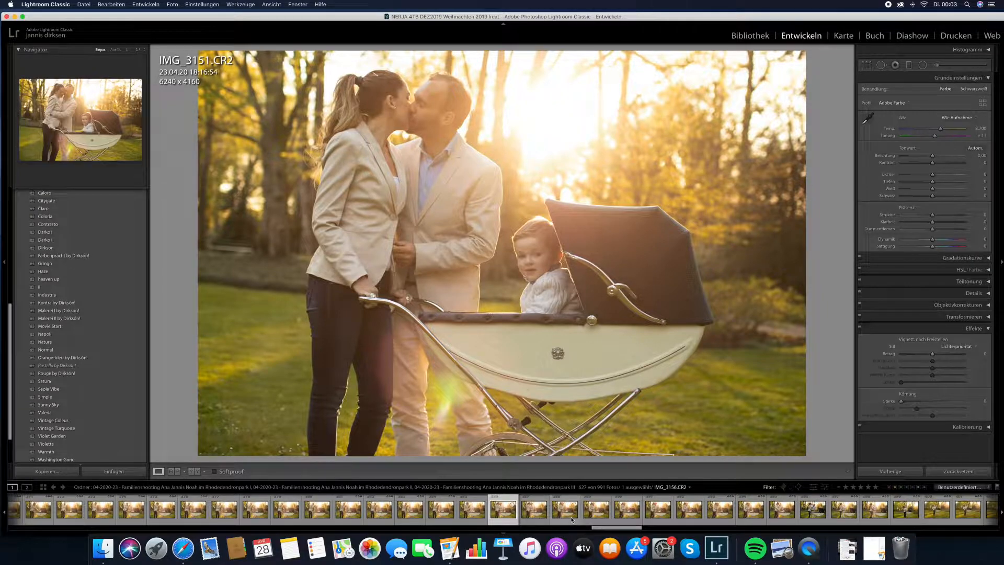
scroll(571, 520, down, 3)
click(600, 514)
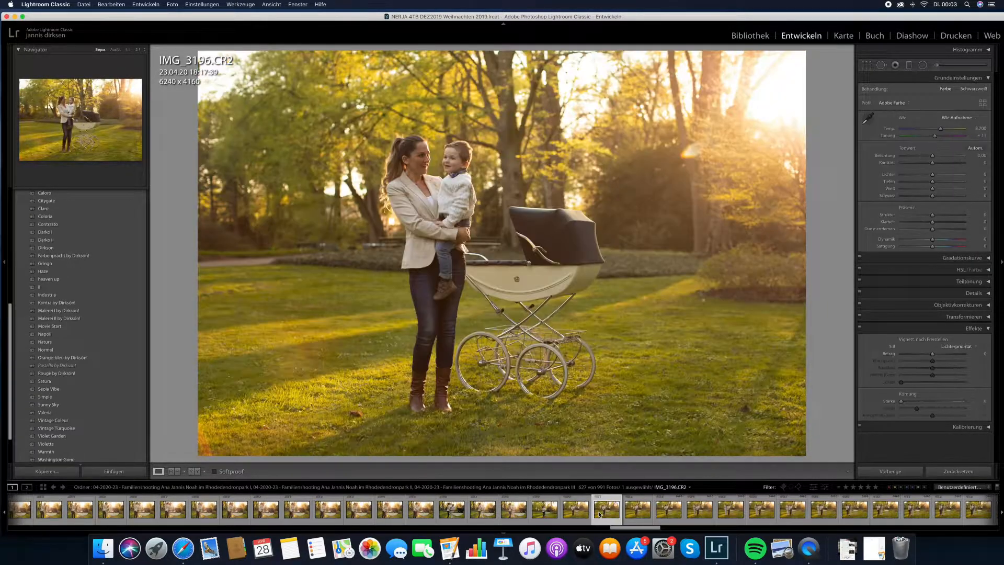
scroll(601, 514, down, 3)
click(633, 513)
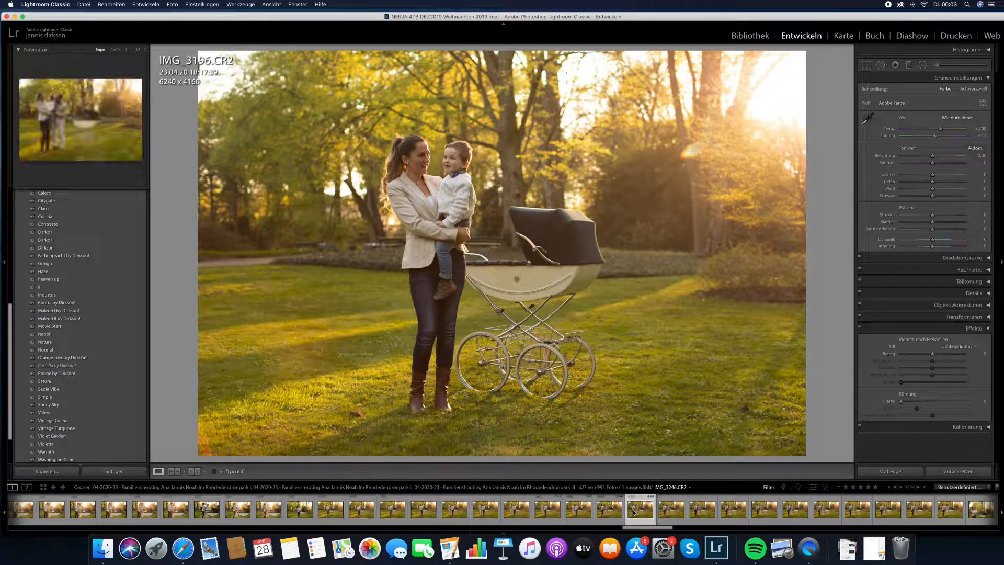
- View IMG_3256 of the family beside the pram, followed by the boy's portrait-format shots IMG_3277 and IMG_3275
scroll(635, 513, down, 1)
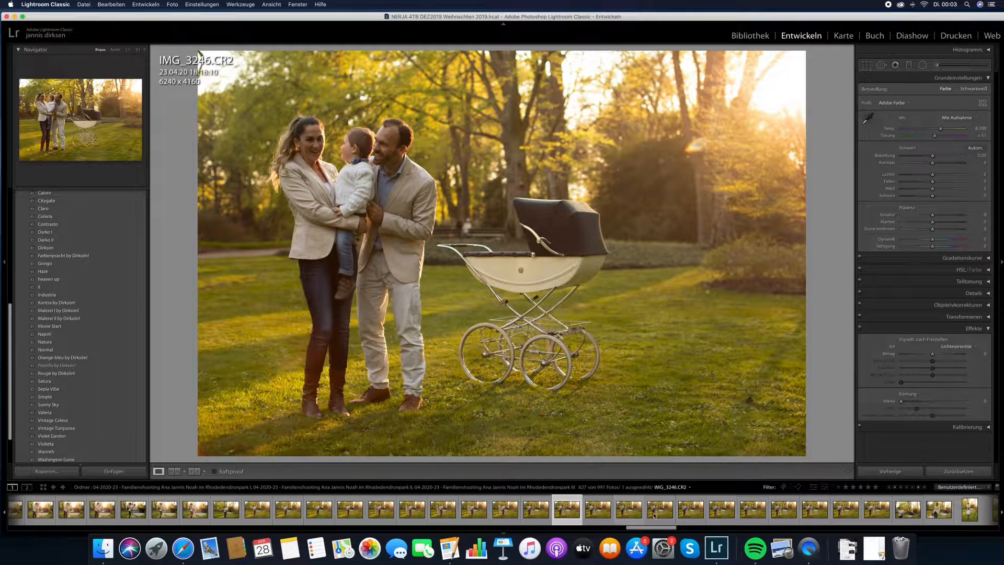
scroll(654, 515, down, 2)
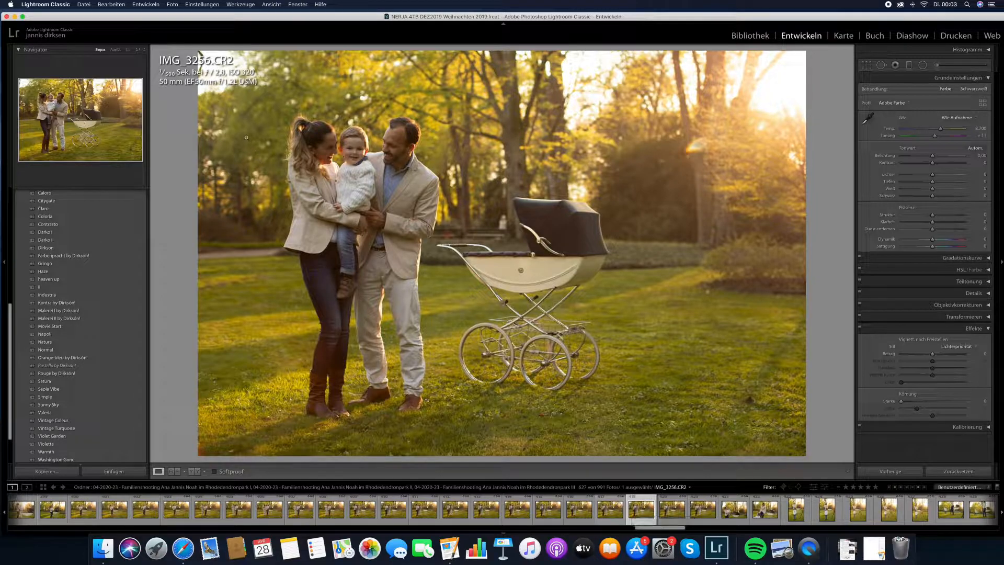
scroll(773, 509, down, 2)
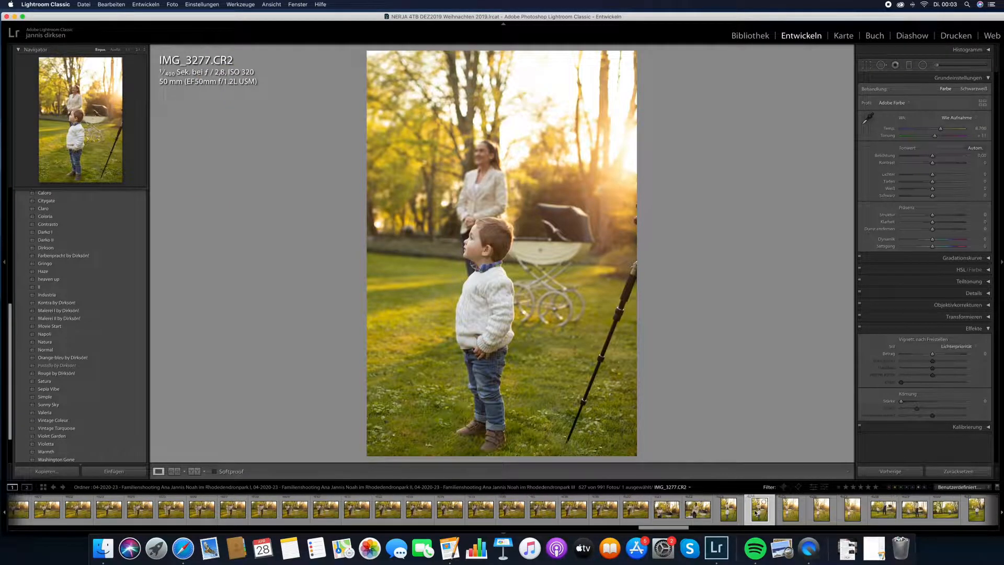
scroll(756, 513, down, 5)
click(565, 511)
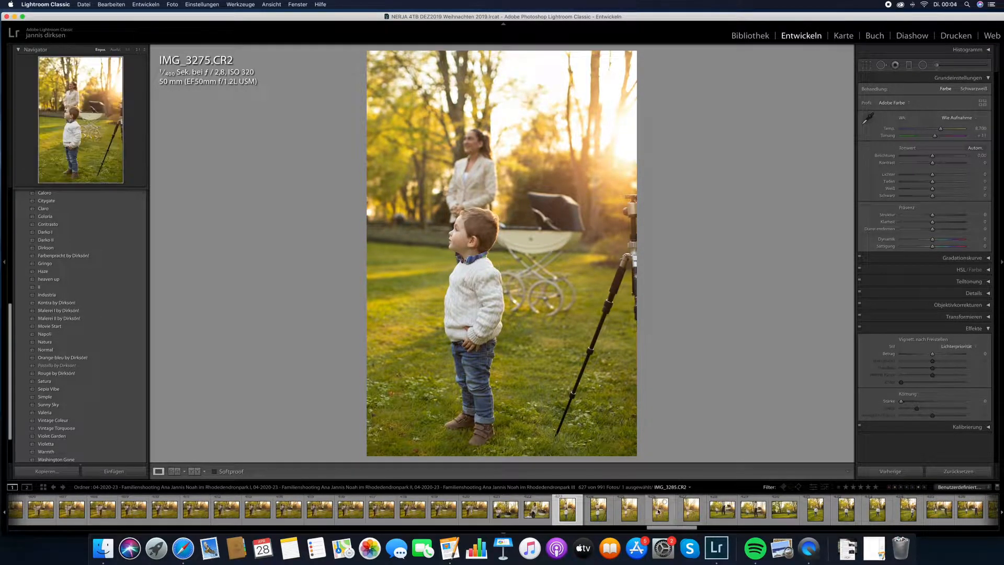
- View IMG_3285 of the boy near the tripod and IMG_3348 of him standing beside the pram
click(659, 514)
scroll(659, 514, down, 15)
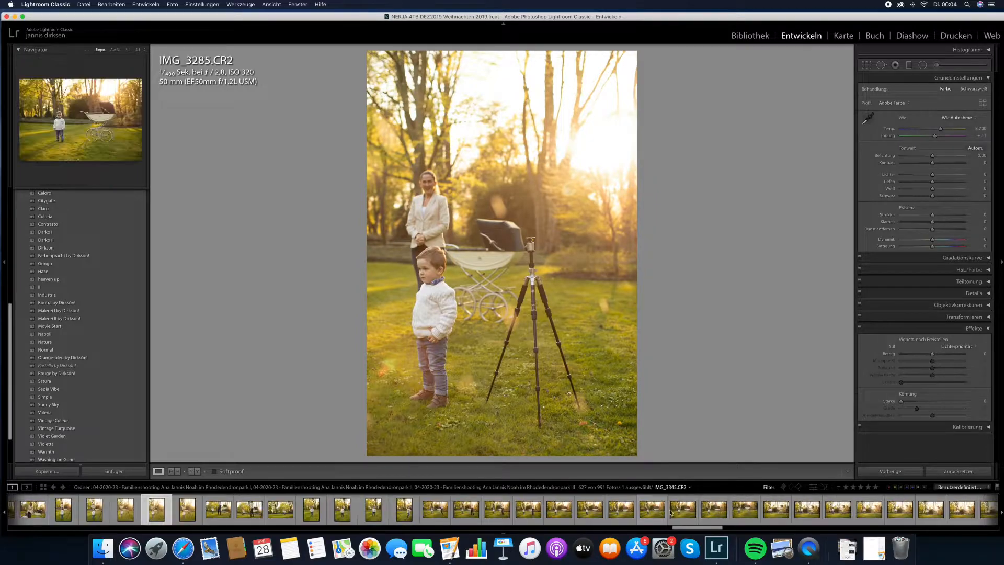
click(714, 514)
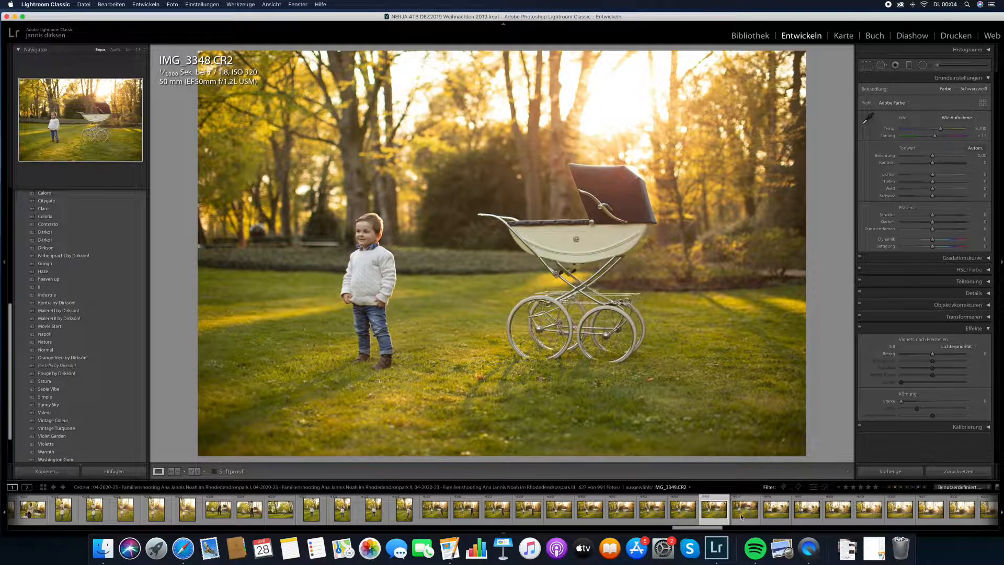
- Browse onward to the darker sunset shots of the boy with the pram and compare IMG_3402 with IMG_3400
scroll(741, 515, down, 12)
click(724, 515)
scroll(724, 514, down, 8)
click(724, 514)
scroll(725, 514, down, 8)
click(716, 516)
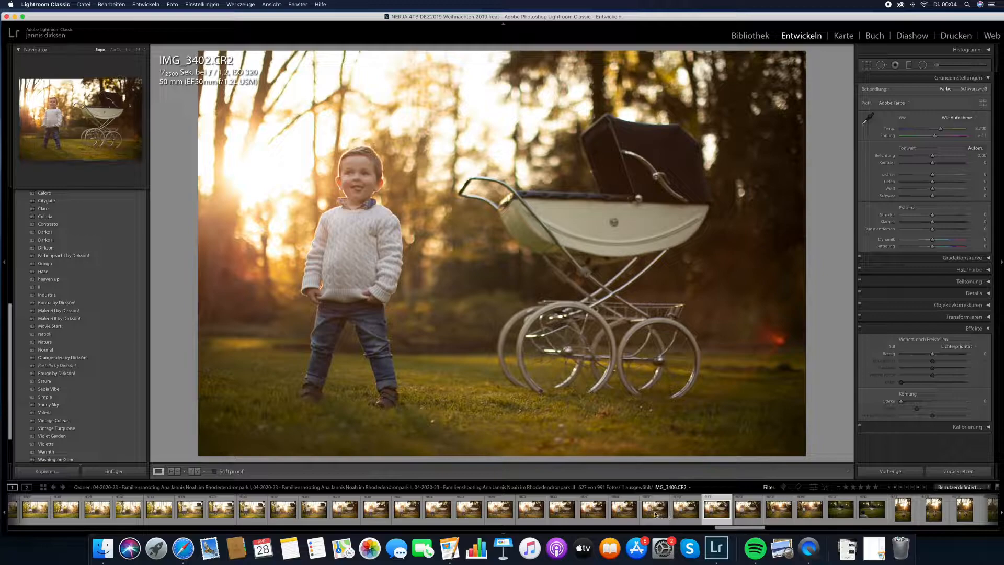
click(655, 515)
- View the mother's sunset shots IMG_3416, IMG_3458, IMG_3504 and IMG_3532, and continue to the photos that follow
scroll(675, 513, down, 9)
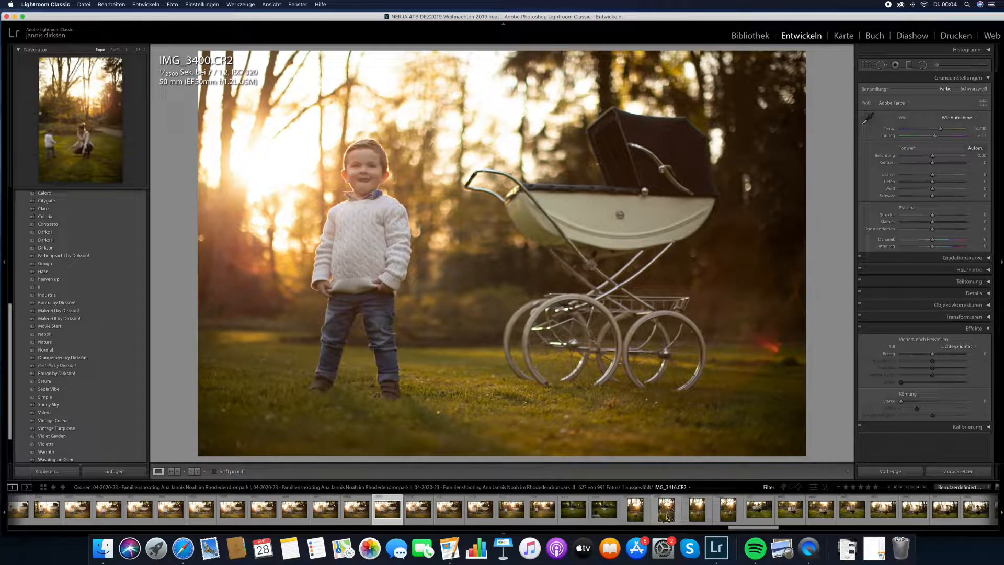
scroll(667, 517, down, 10)
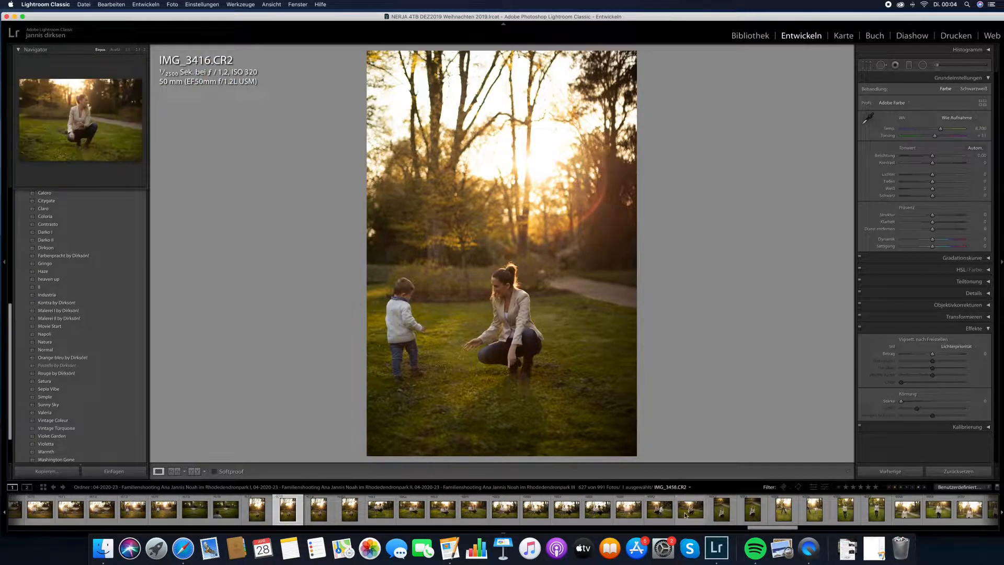
scroll(691, 515, down, 10)
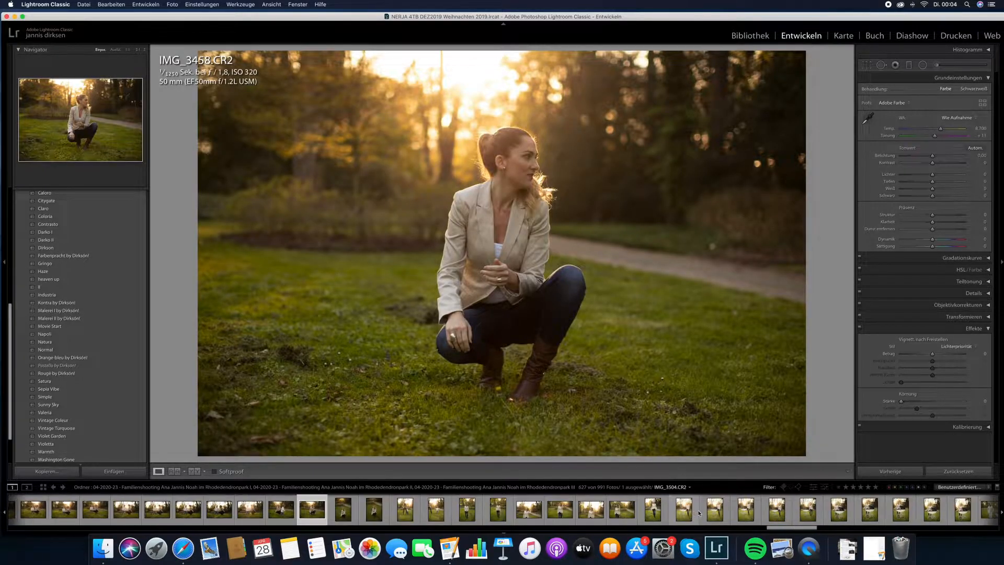
click(690, 518)
scroll(689, 519, down, 6)
click(680, 517)
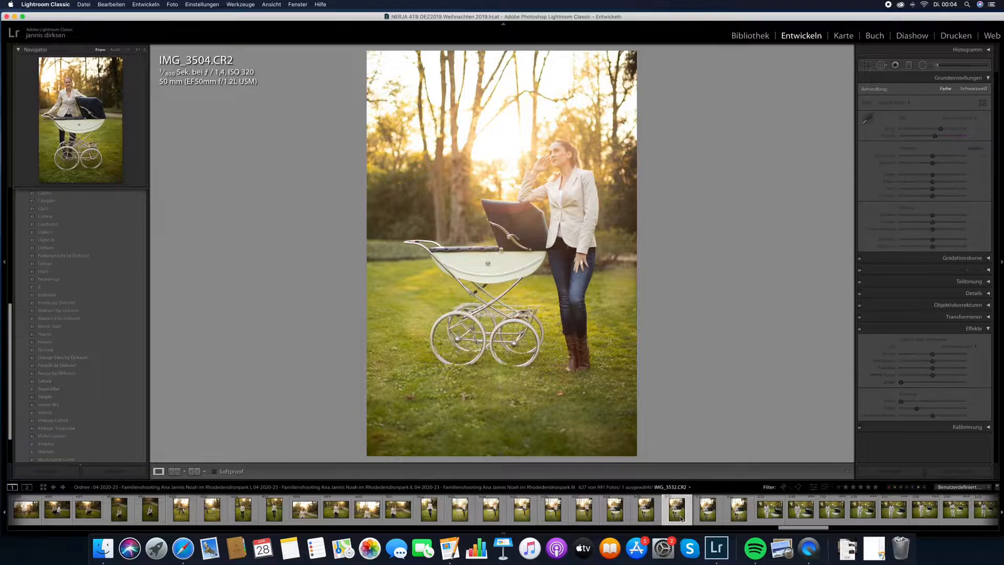
scroll(680, 516, down, 10)
click(704, 512)
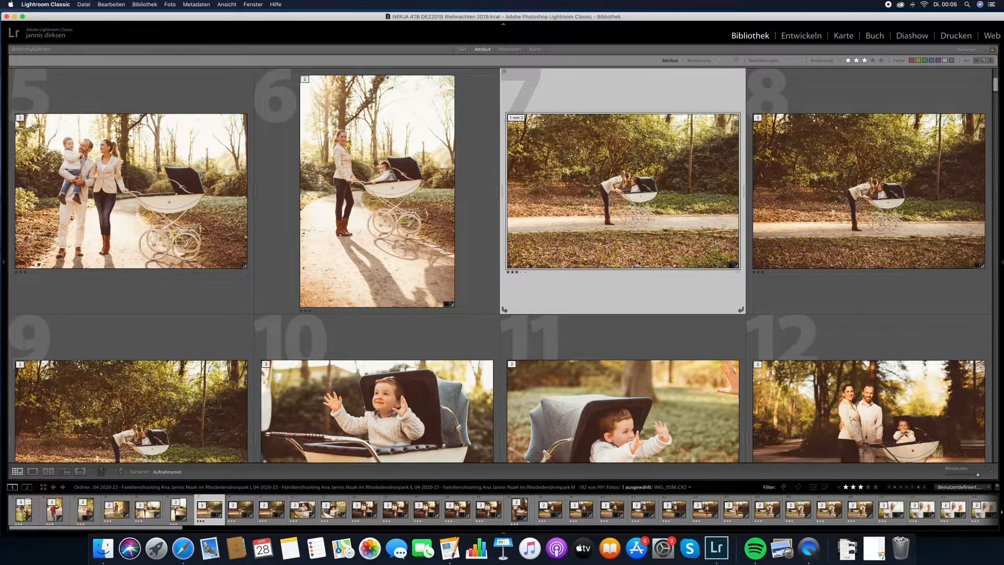
- Examine the edited three-star photos in the Library grid, from the pram shots on the path to photo 28
scroll(638, 264, down, 3)
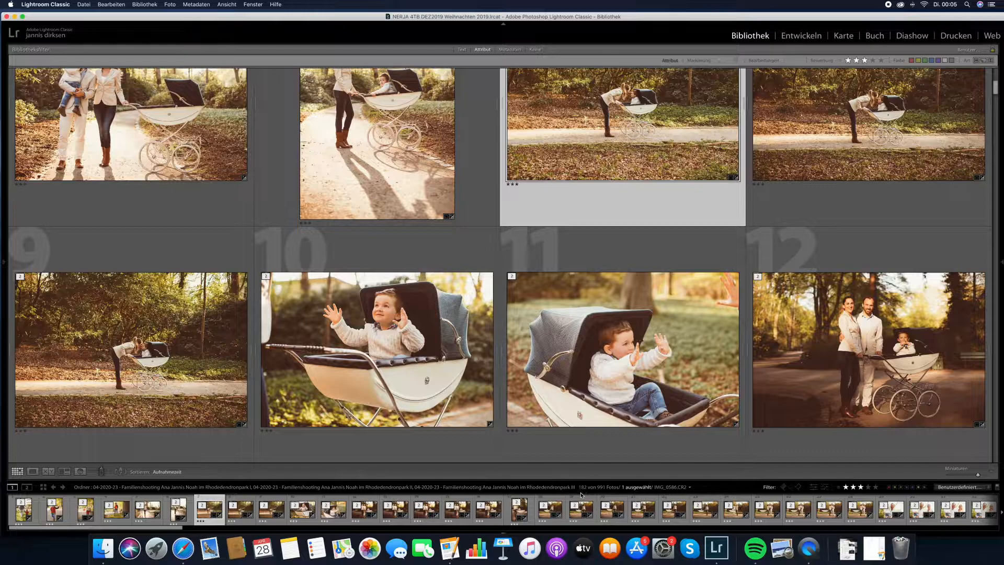
scroll(530, 291, down, 8)
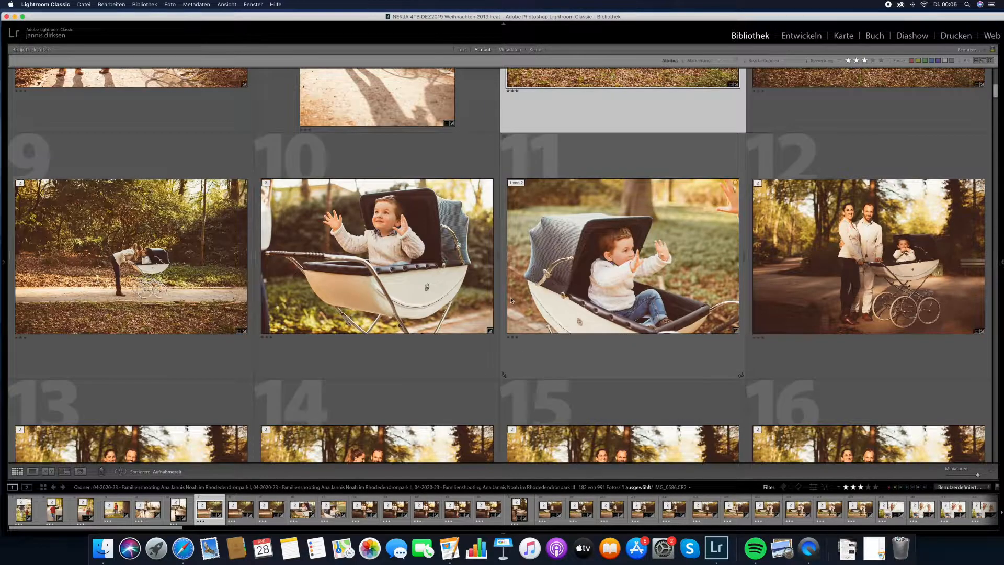
scroll(511, 300, down, 3)
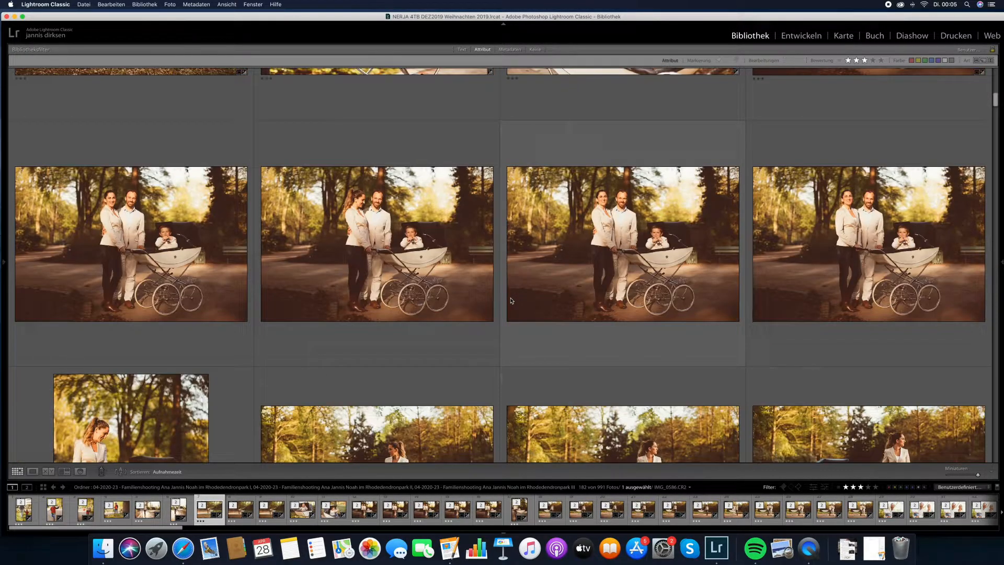
scroll(510, 301, down, 6)
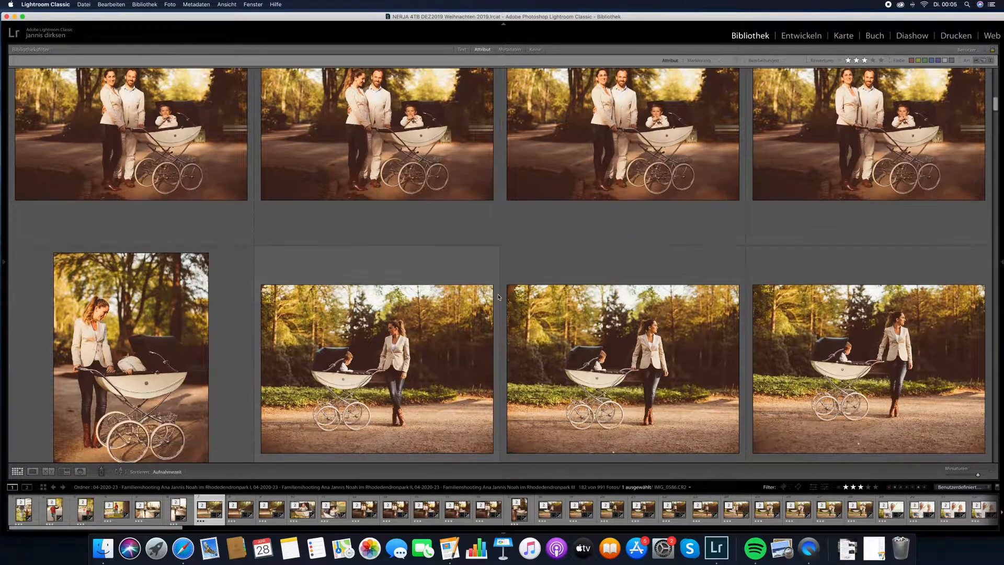
scroll(498, 297, down, 7)
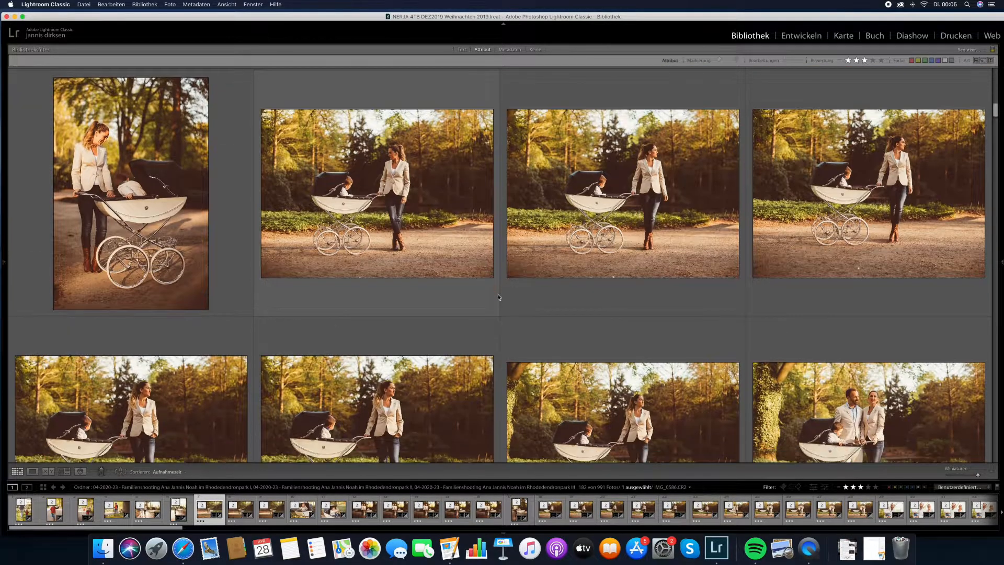
scroll(498, 297, down, 7)
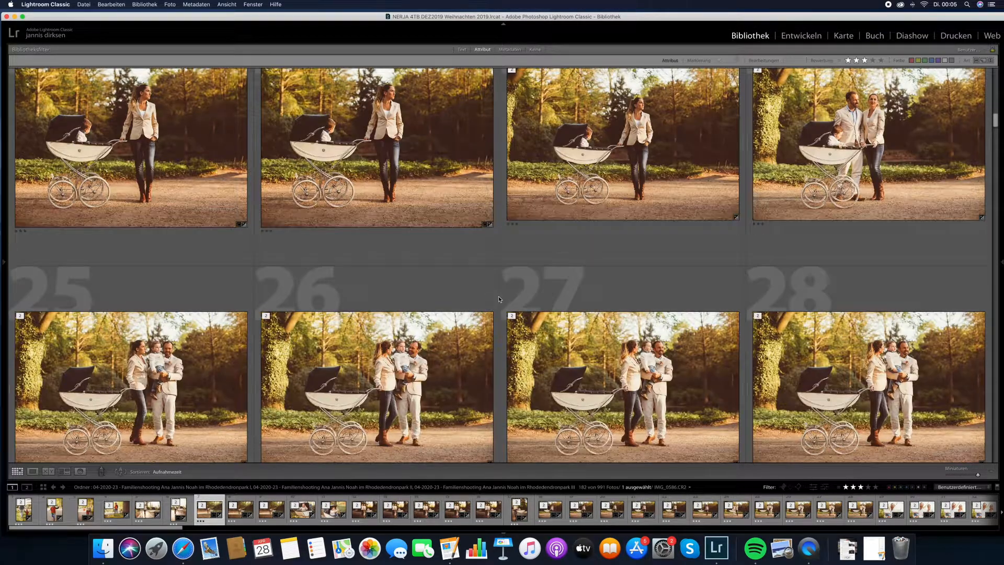
- Examine the three-star grid photos from the family pram shots through the close family portraits to the boy beside the sphere sculpture
scroll(499, 299, down, 7)
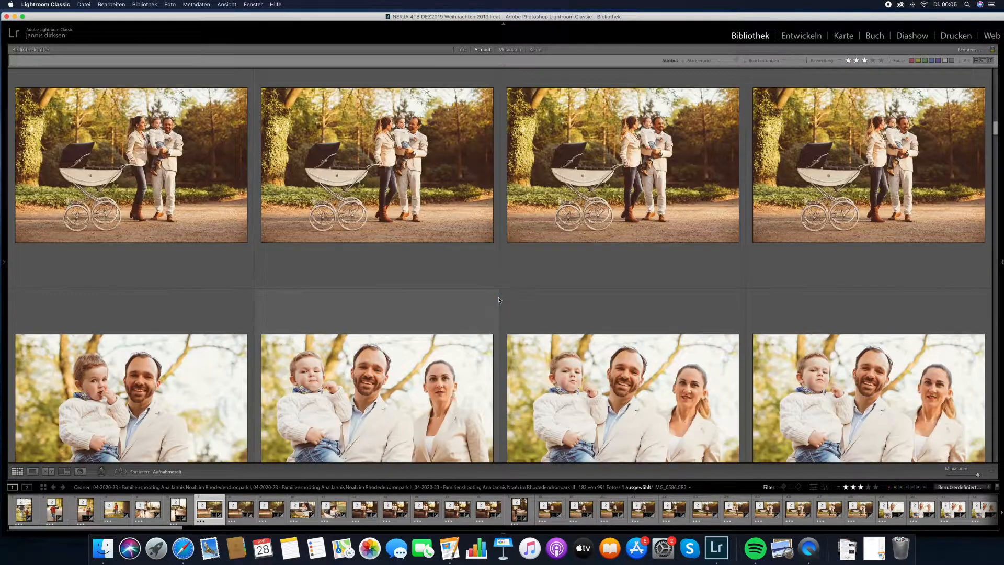
scroll(499, 299, down, 8)
scroll(500, 300, down, 15)
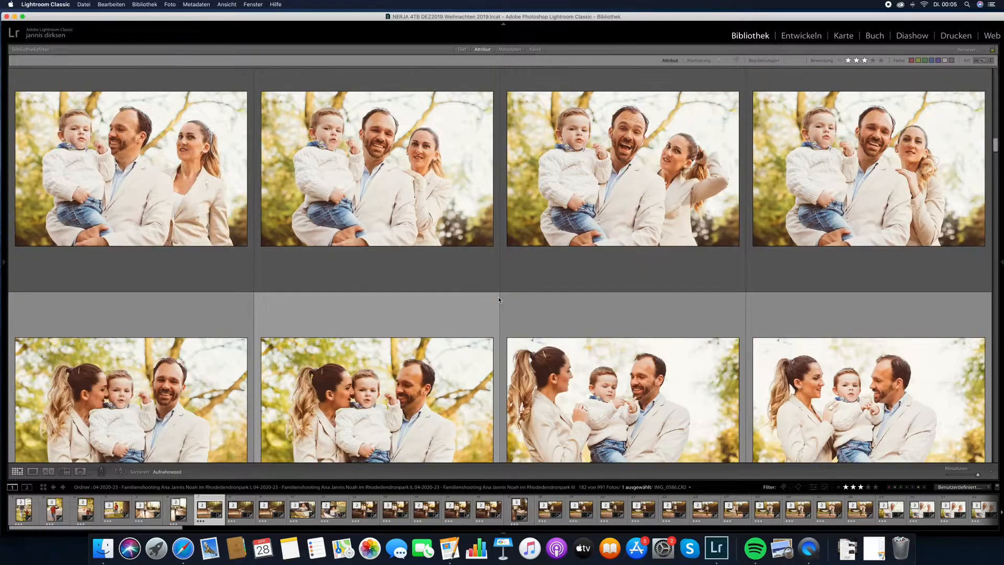
scroll(500, 300, down, 5)
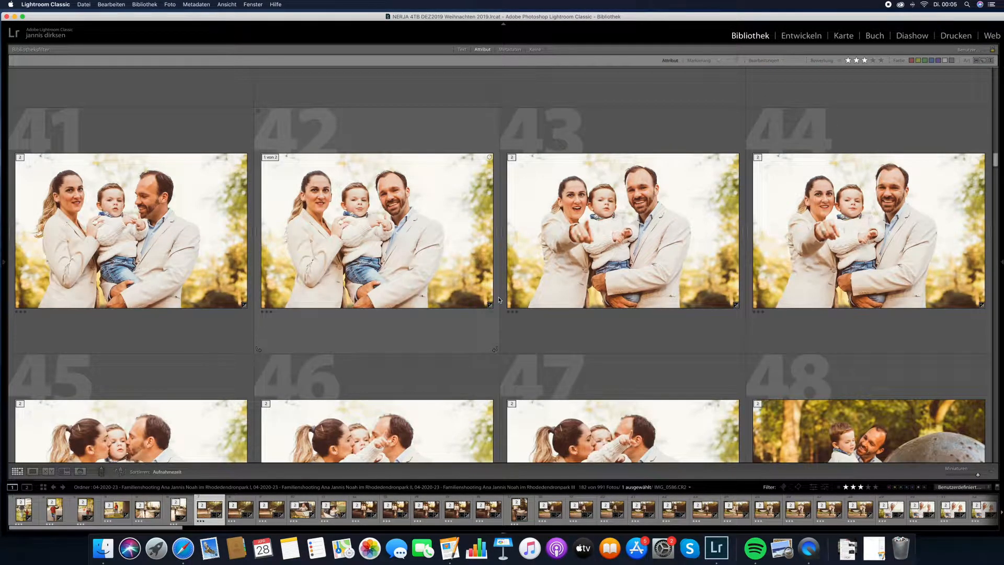
scroll(498, 300, down, 8)
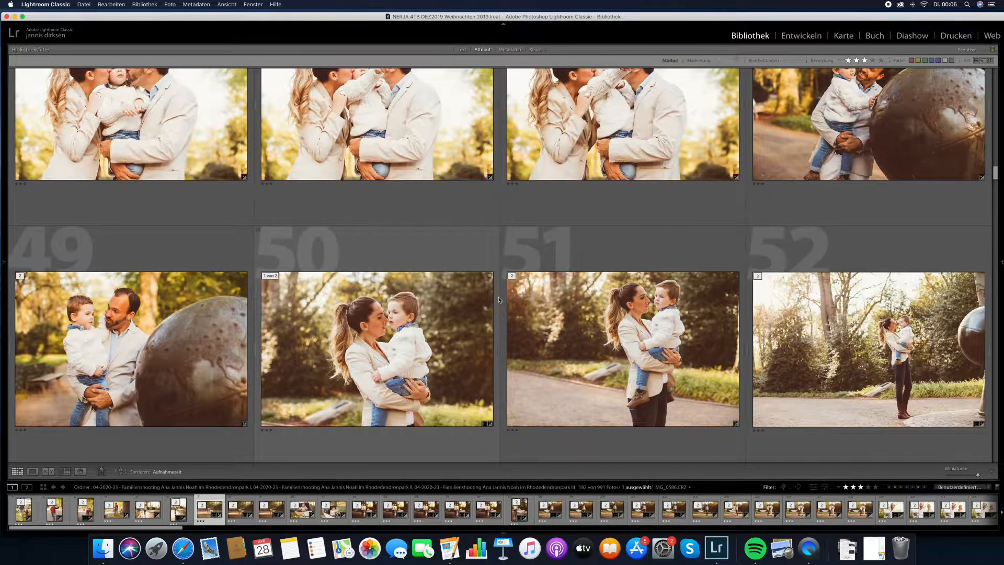
scroll(499, 299, down, 5)
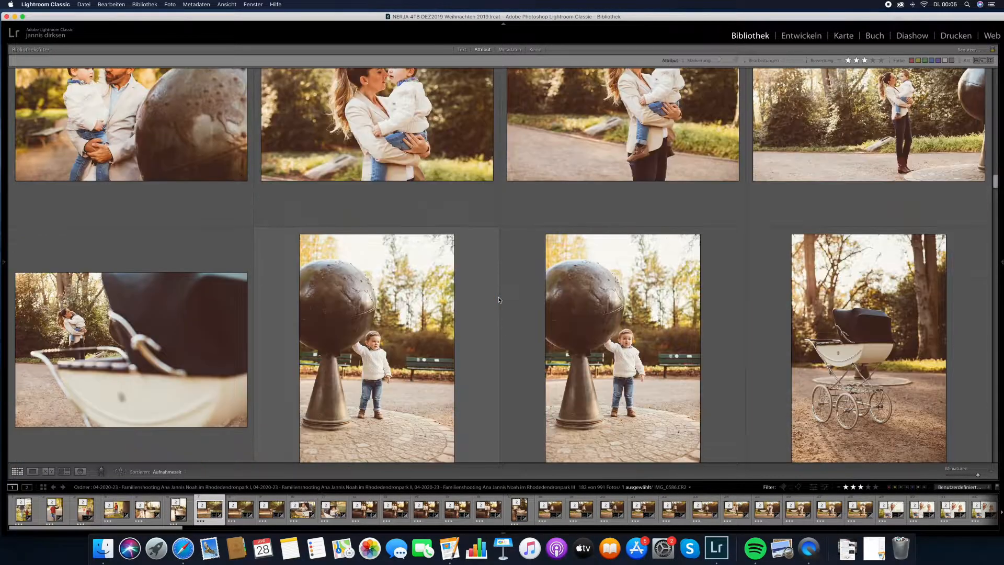
scroll(499, 300, down, 2)
scroll(496, 303, down, 7)
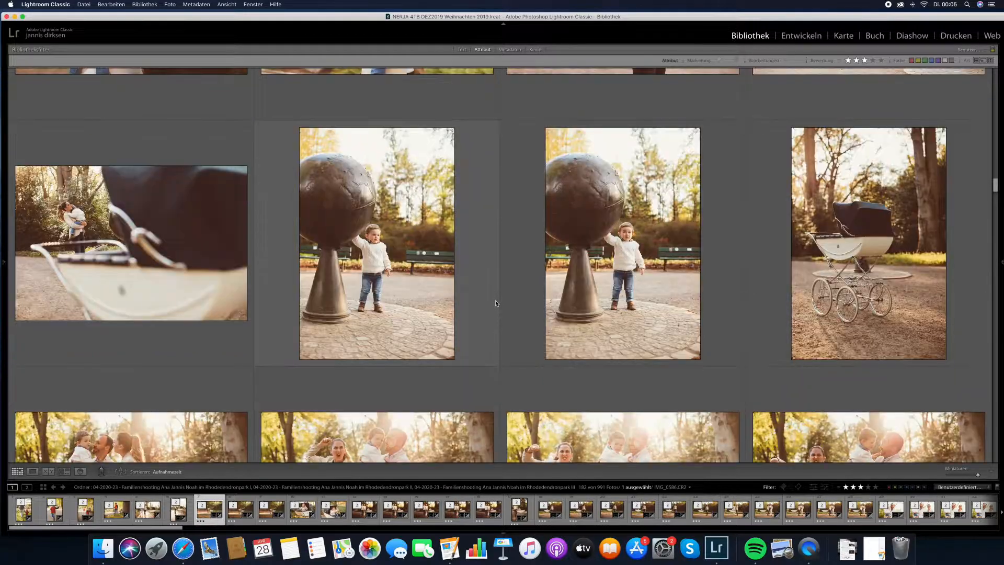
- Examine the following grid photos, from the boy at the park benches to the backlit shots of the couple embracing beside the pram
scroll(496, 301, down, 5)
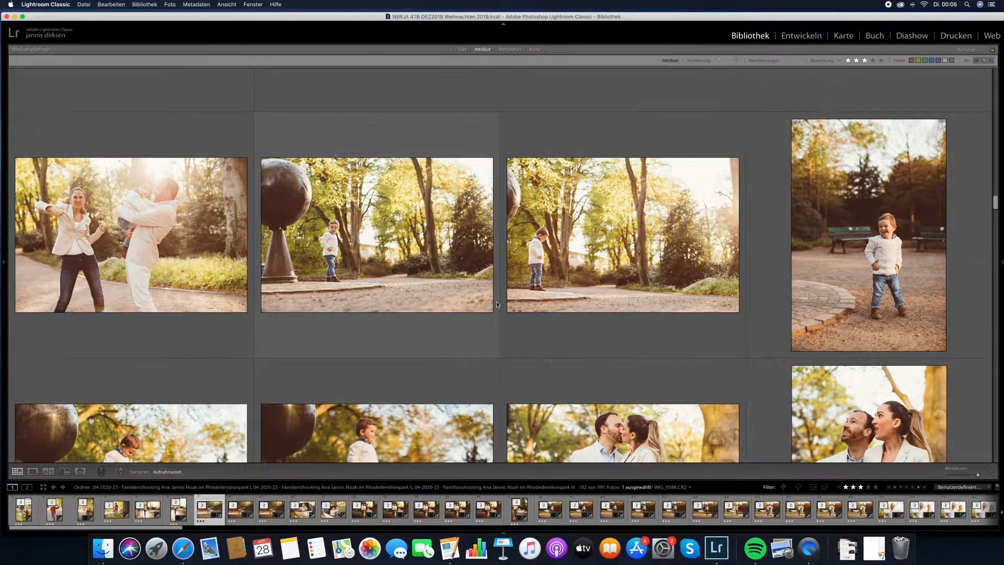
scroll(496, 301, down, 5)
scroll(496, 301, down, 5)
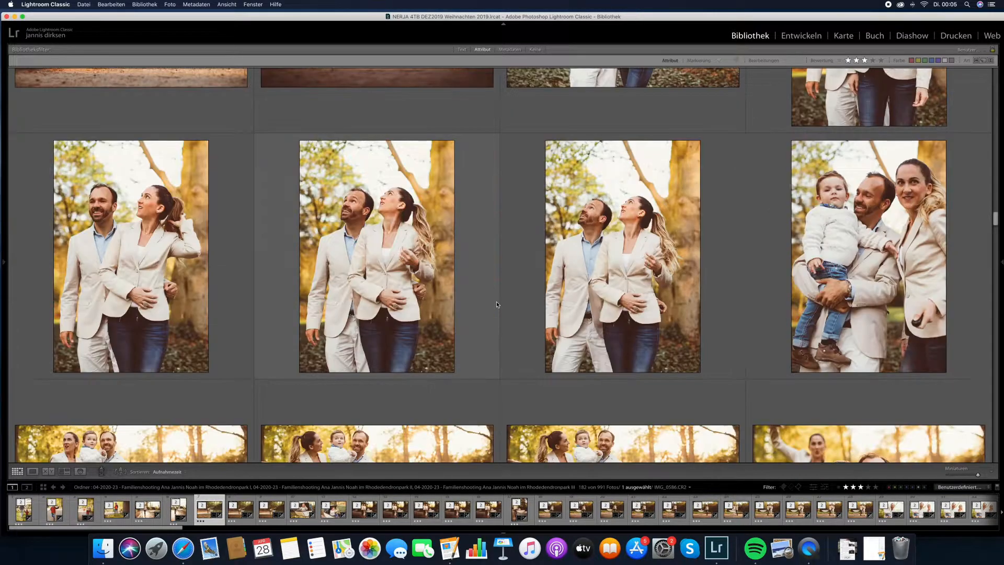
scroll(497, 302, down, 5)
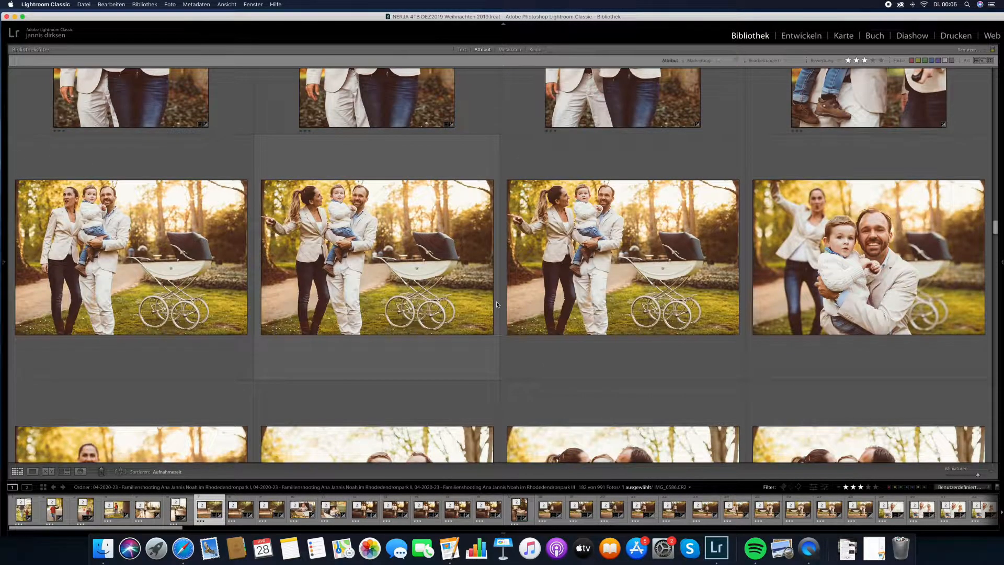
scroll(496, 305, down, 6)
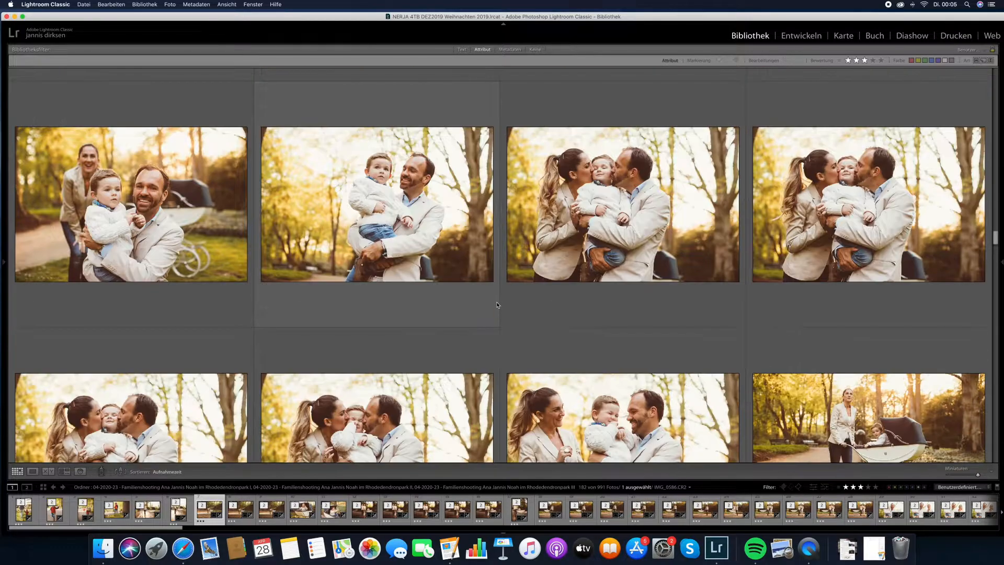
scroll(497, 305, down, 5)
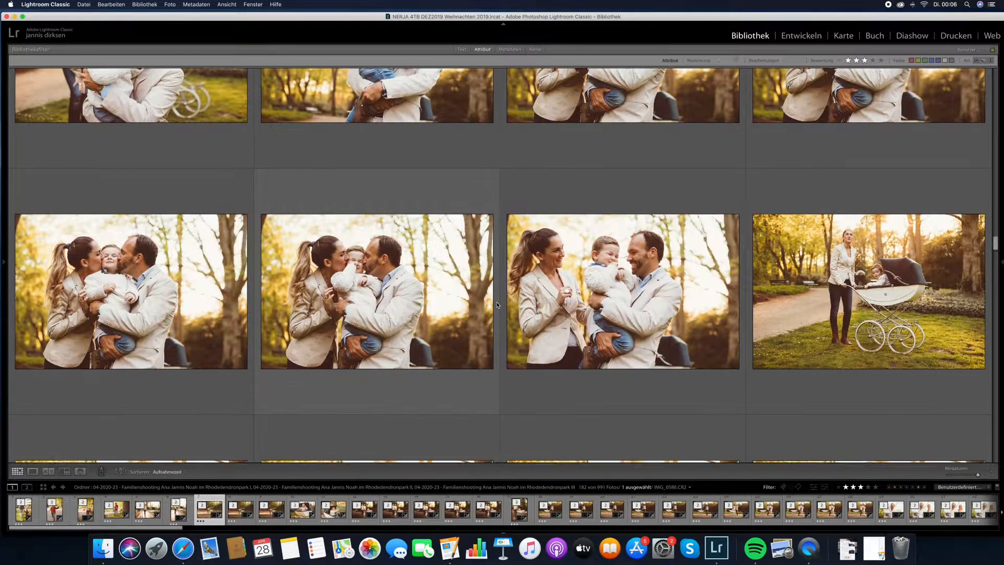
scroll(497, 305, down, 8)
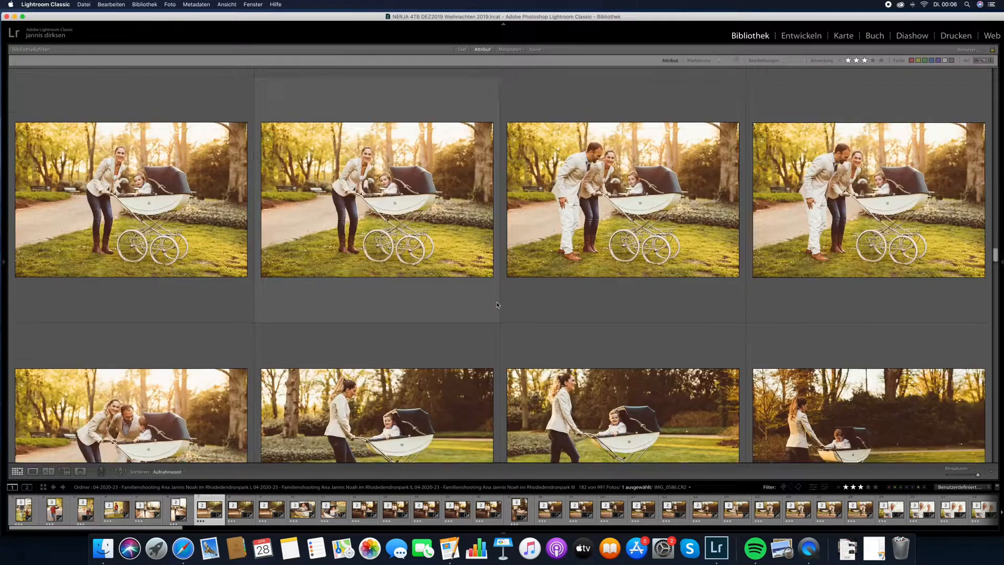
scroll(497, 305, down, 6)
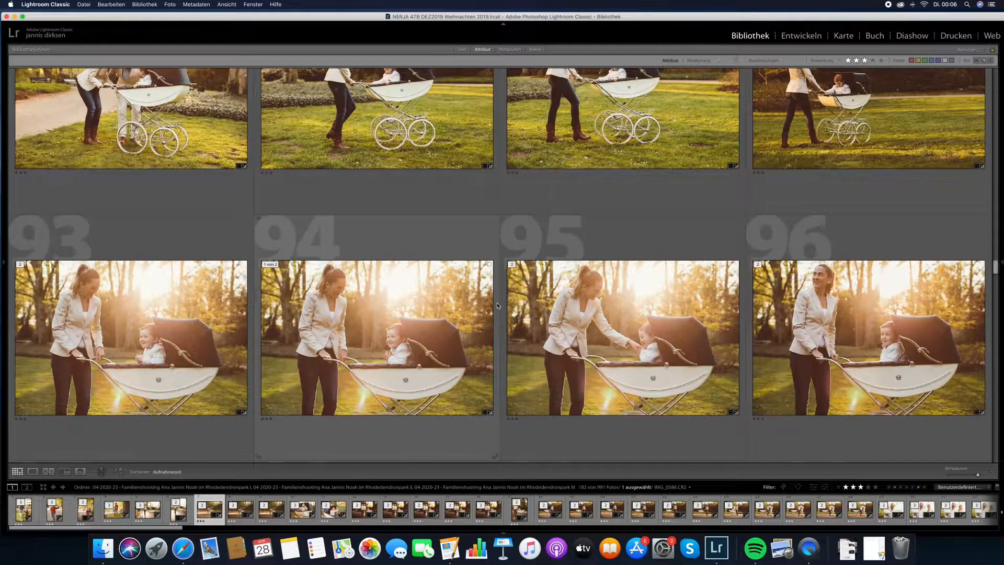
scroll(497, 305, down, 8)
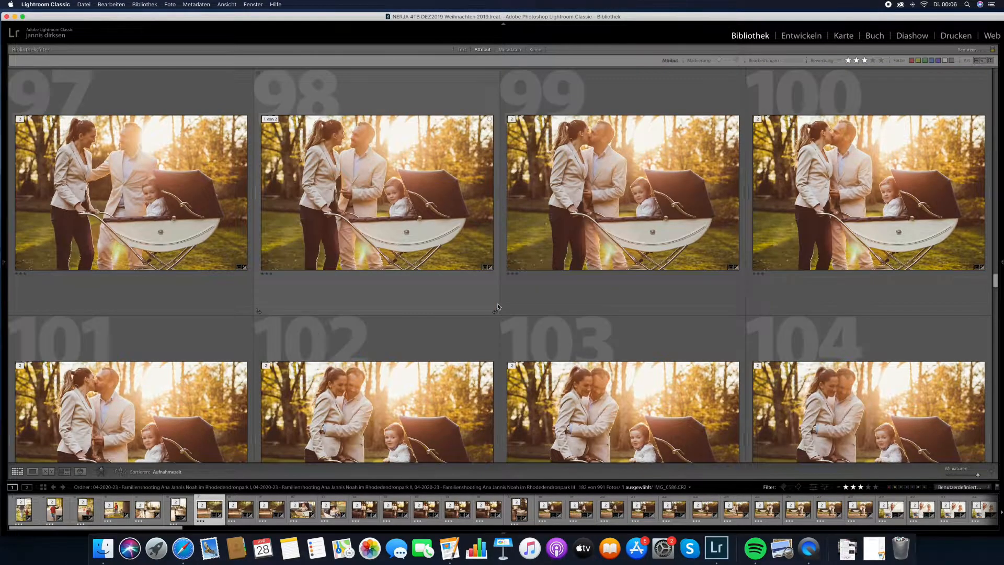
scroll(498, 307, down, 8)
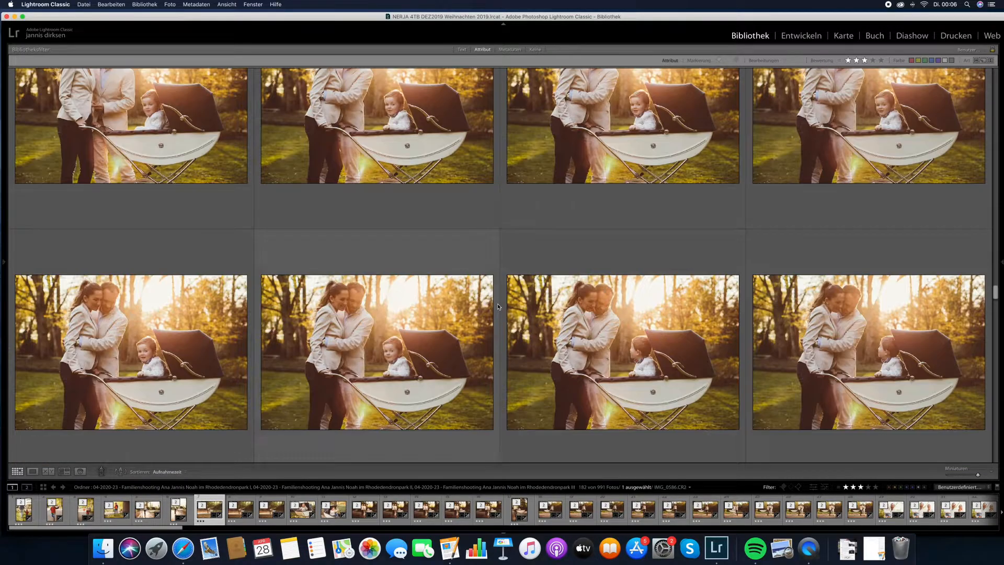
- Open photo 103 of the couple embracing beside the pram in the Develop module with a side-by-side before/after comparison
click(706, 81)
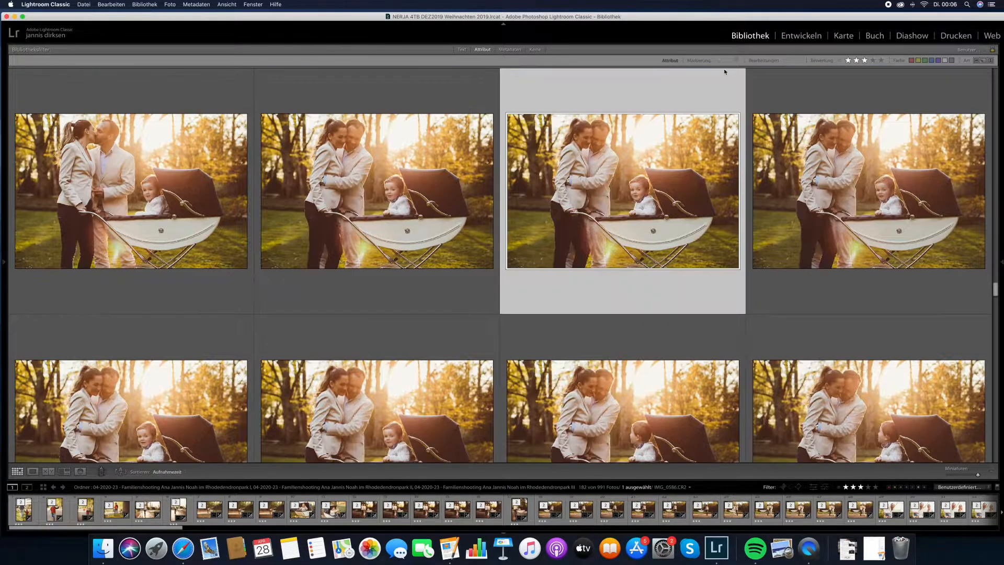
click(795, 36)
key(y)
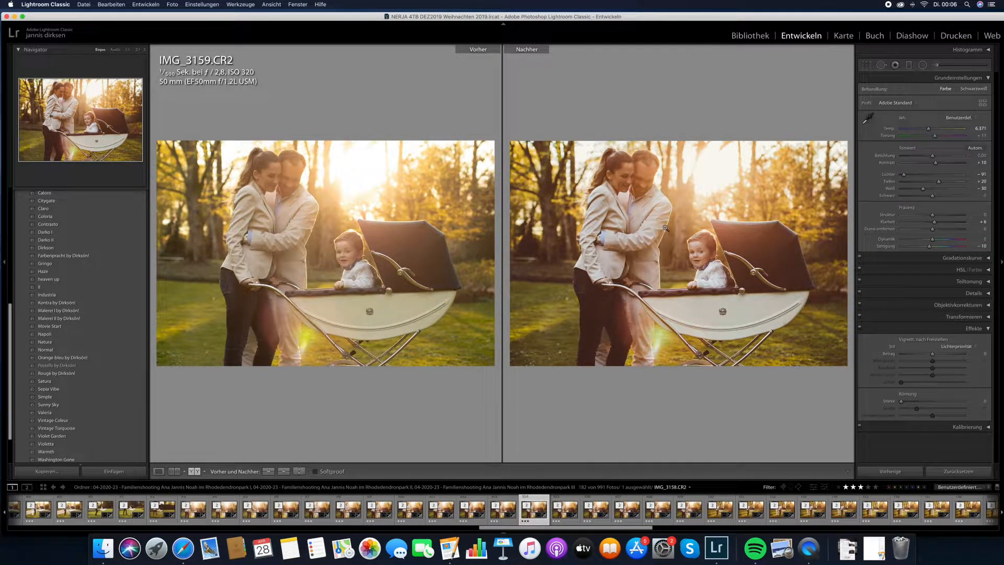
- Compare the before and after versions of the backlit pram shots IMG_3170, IMG_3171 and IMG_3174, continuing to IMG_3200
key(Left)
key(Right)
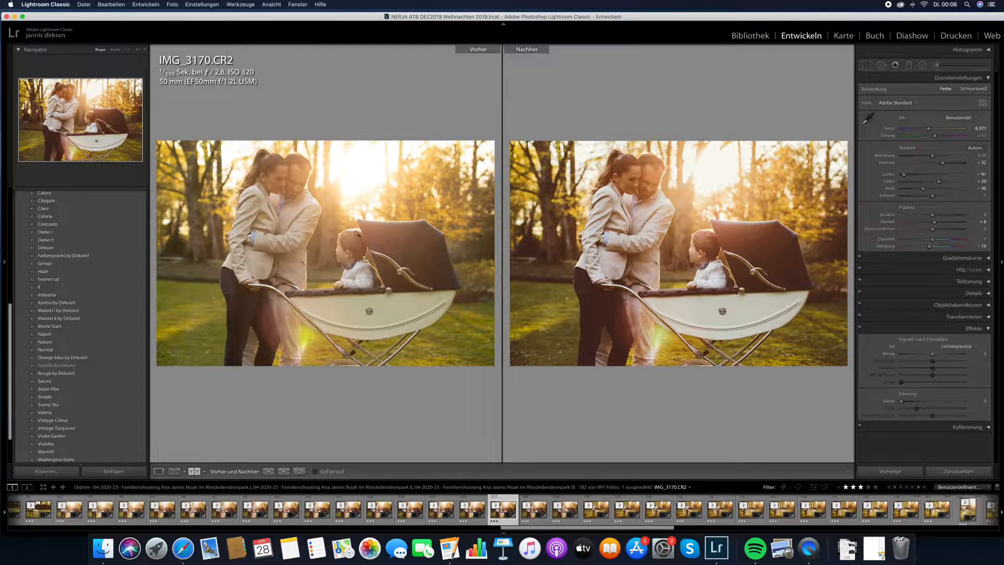
key(Right)
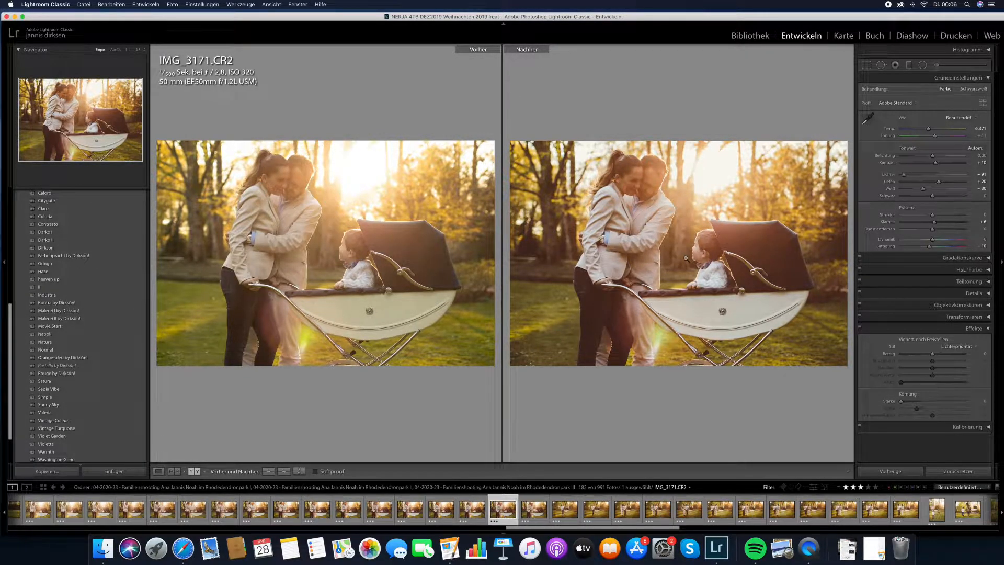
key(Right)
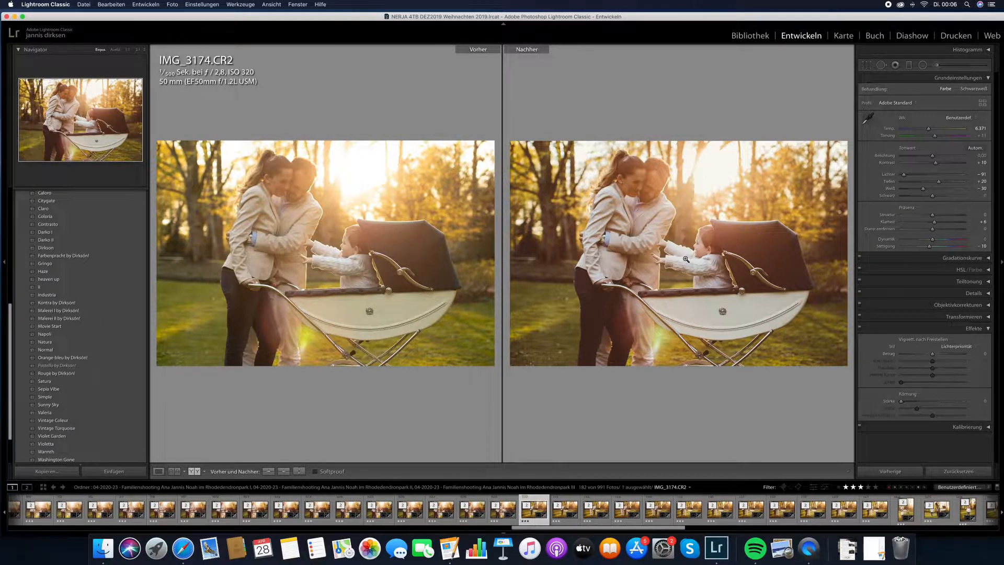
key(Right)
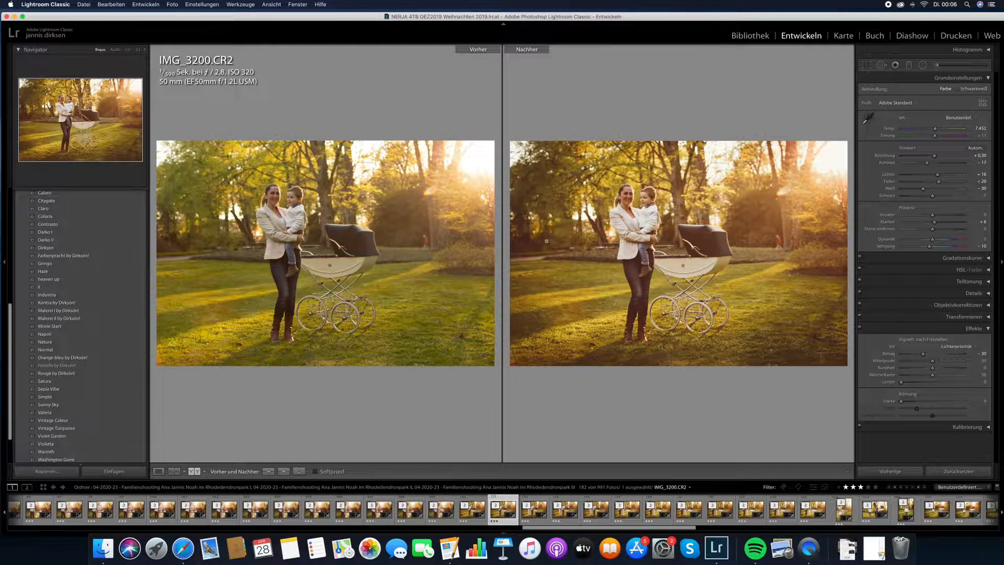
- Compare the before and after versions of IMG_3221 and IMG_3240, and show only the edited version of IMG_3240
key(Right)
key(Right)
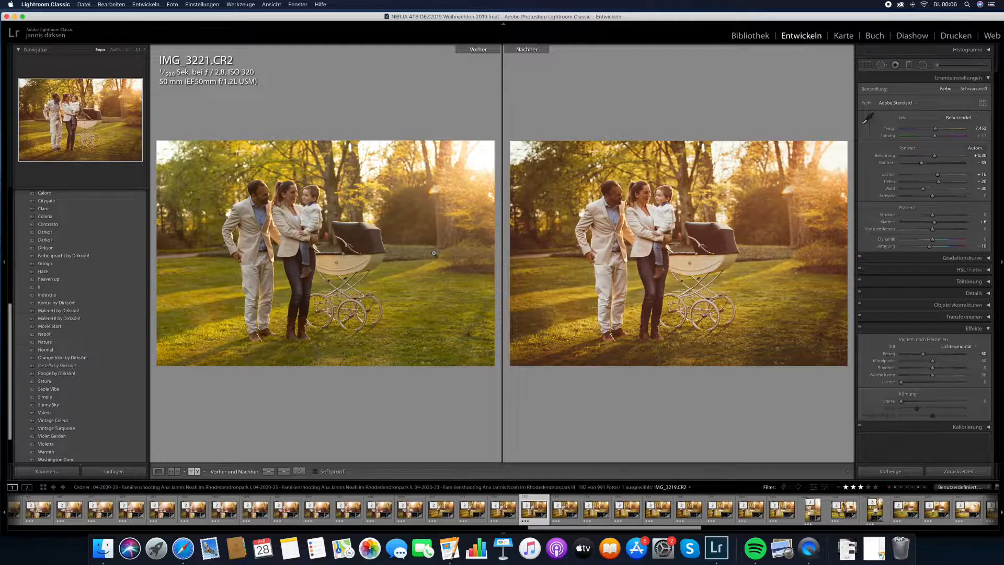
key(Right)
key(Right)
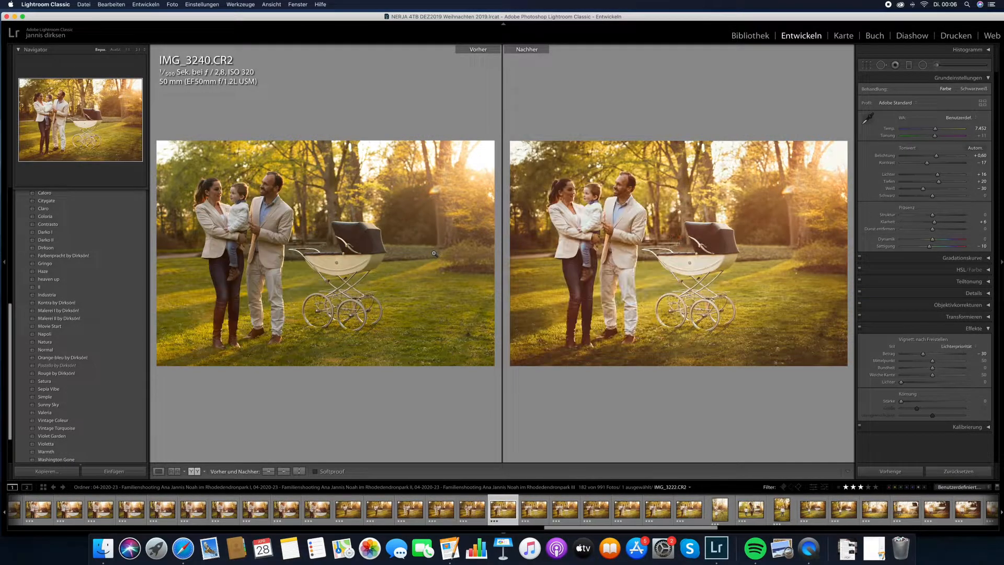
key(y)
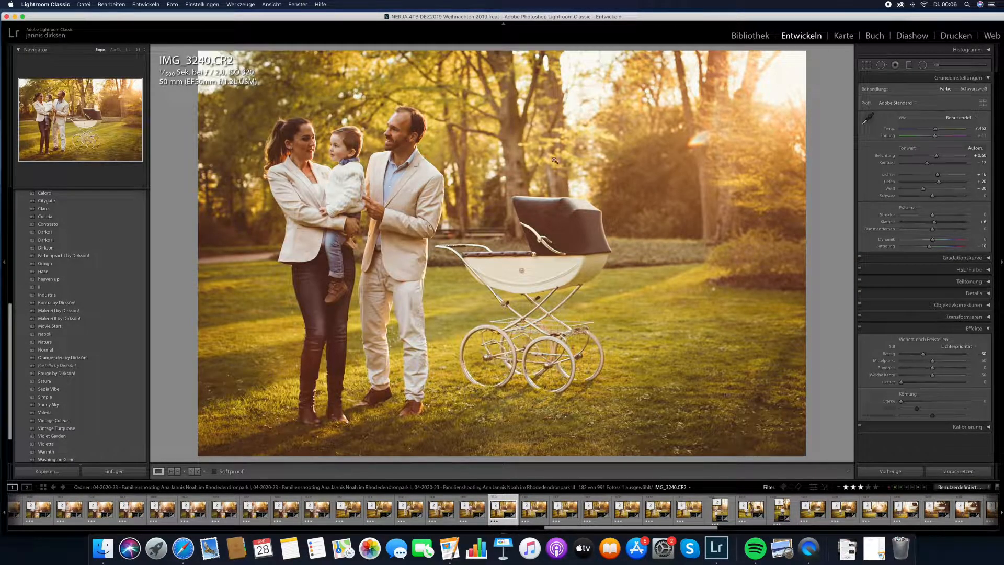
- Return to the Library grid and examine the photos from the family on the lawn to the close-ups of the boy in the pram
key(g)
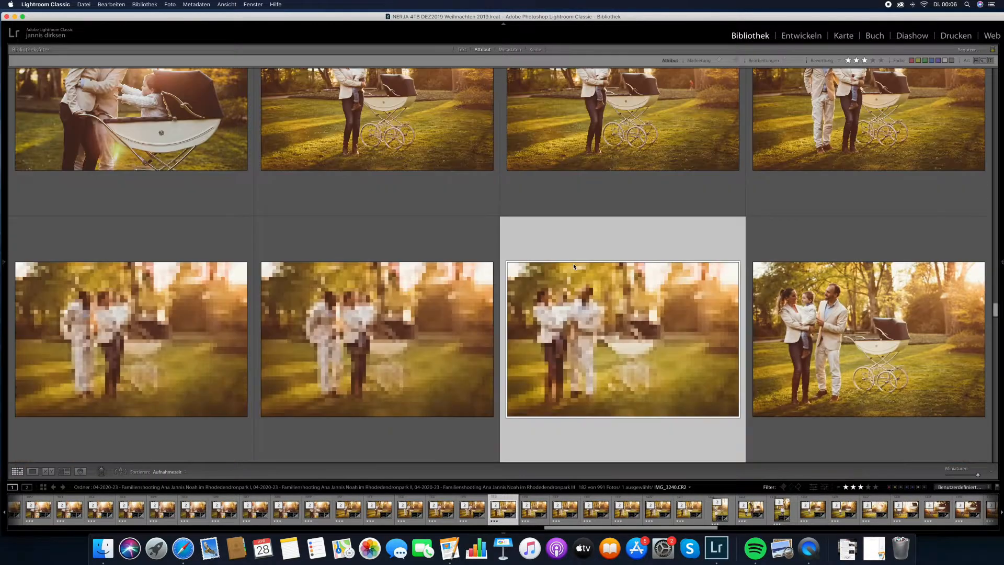
scroll(574, 266, down, 4)
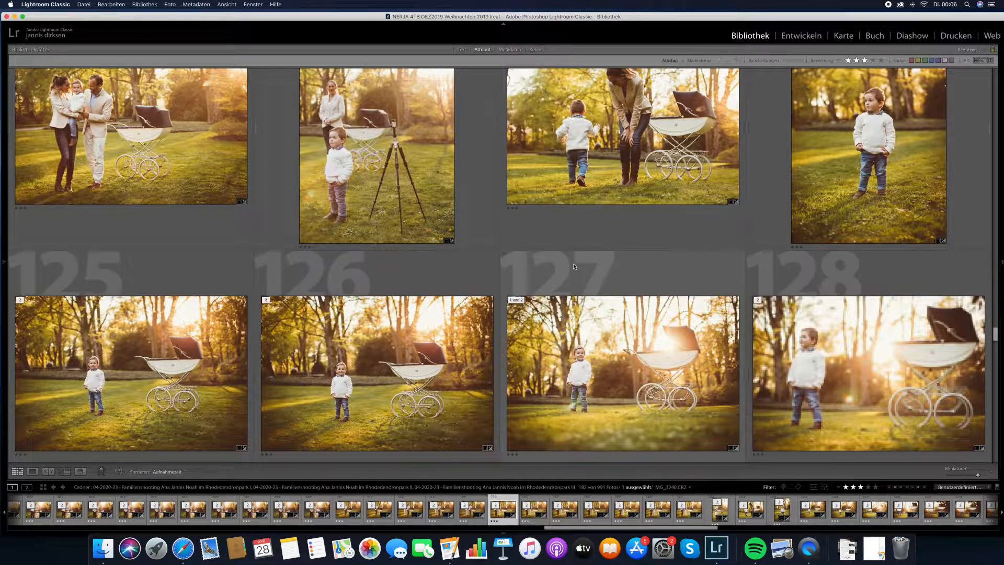
scroll(573, 266, down, 4)
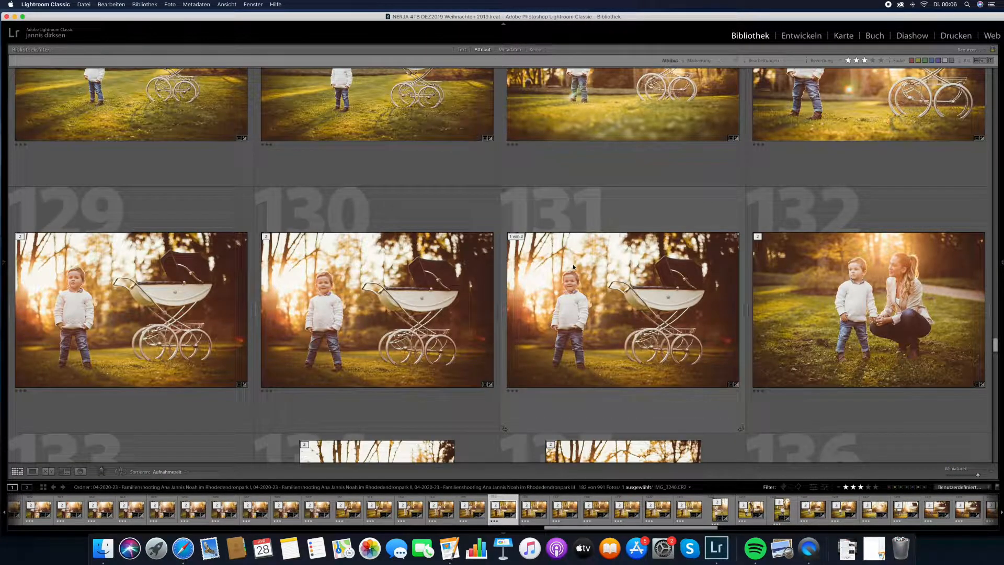
scroll(565, 272, down, 8)
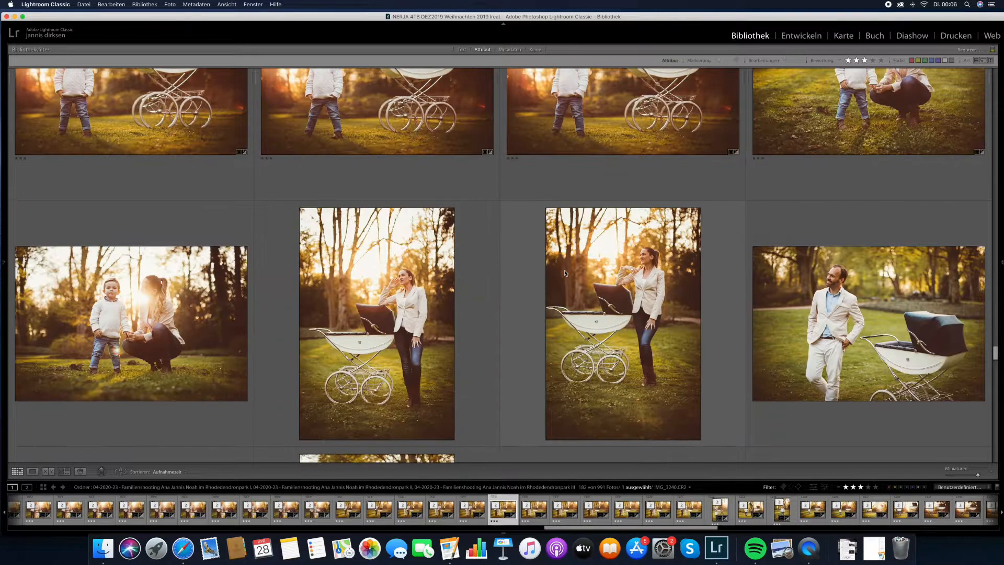
scroll(564, 271, down, 4)
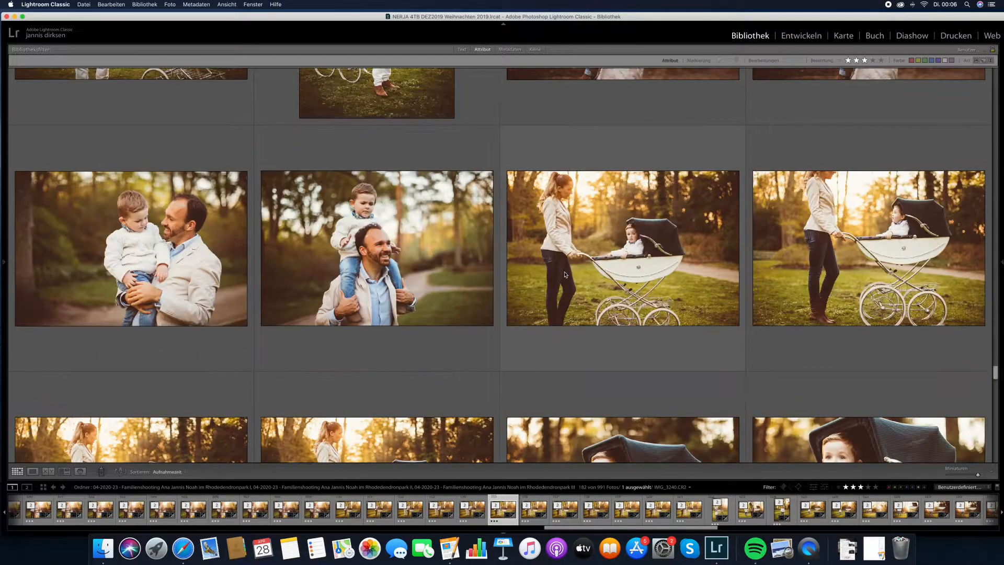
scroll(564, 272, down, 4)
scroll(564, 274, down, 4)
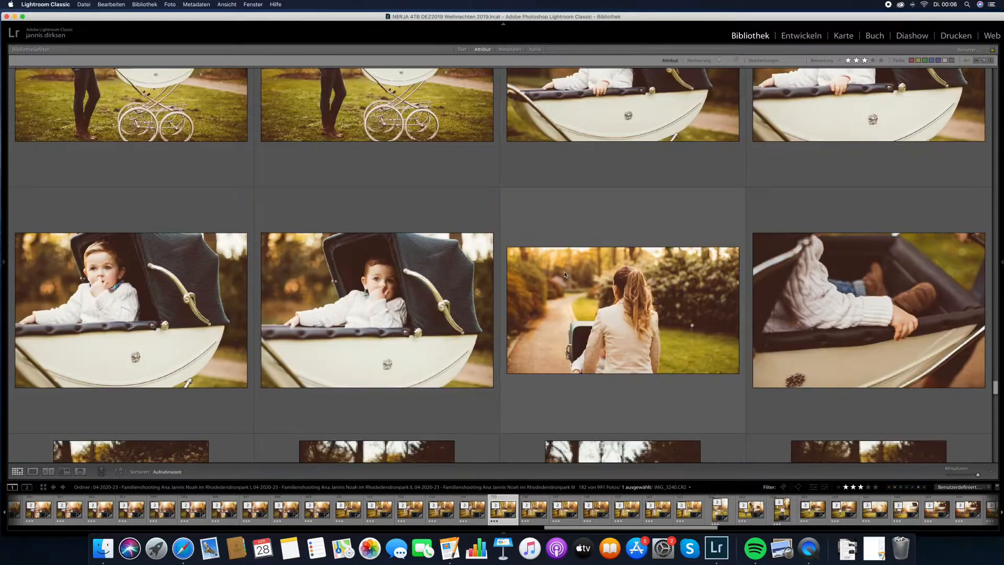
- Examine the red-blossom shots and the mother leaning over the pram, selecting photo 170 and its neighbour 169
scroll(565, 274, down, 4)
scroll(565, 274, down, 4)
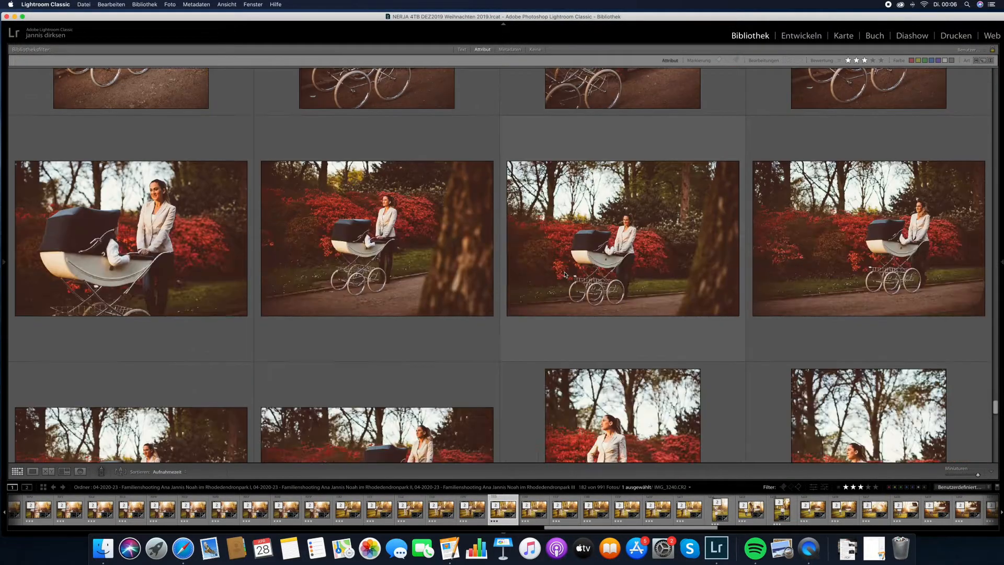
scroll(564, 274, down, 4)
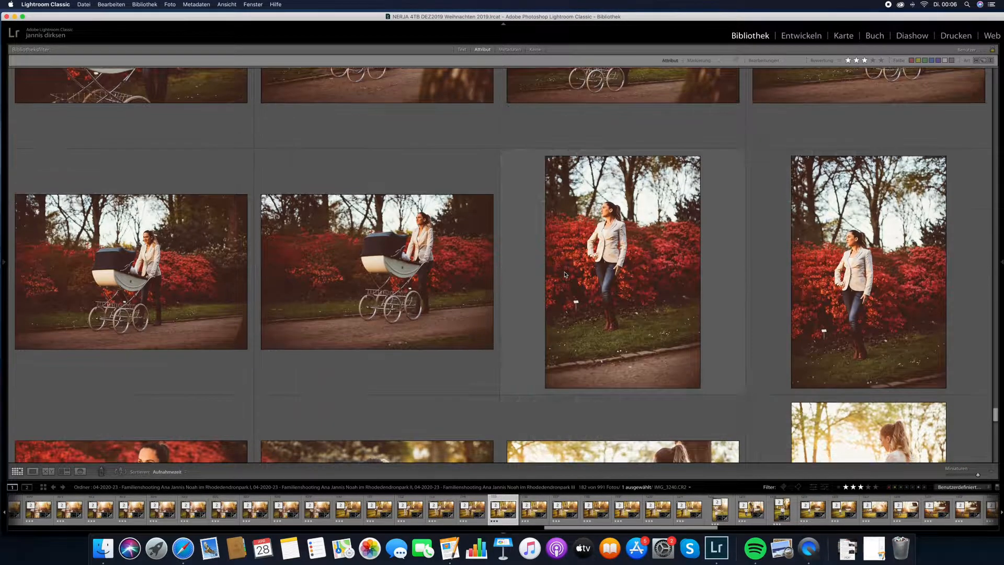
scroll(565, 274, down, 4)
scroll(564, 274, down, 4)
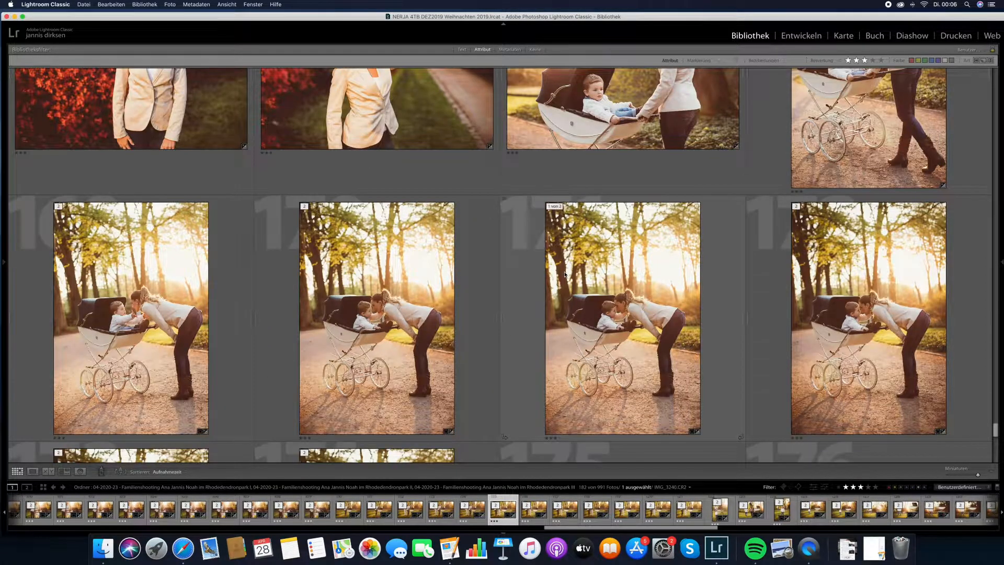
click(362, 298)
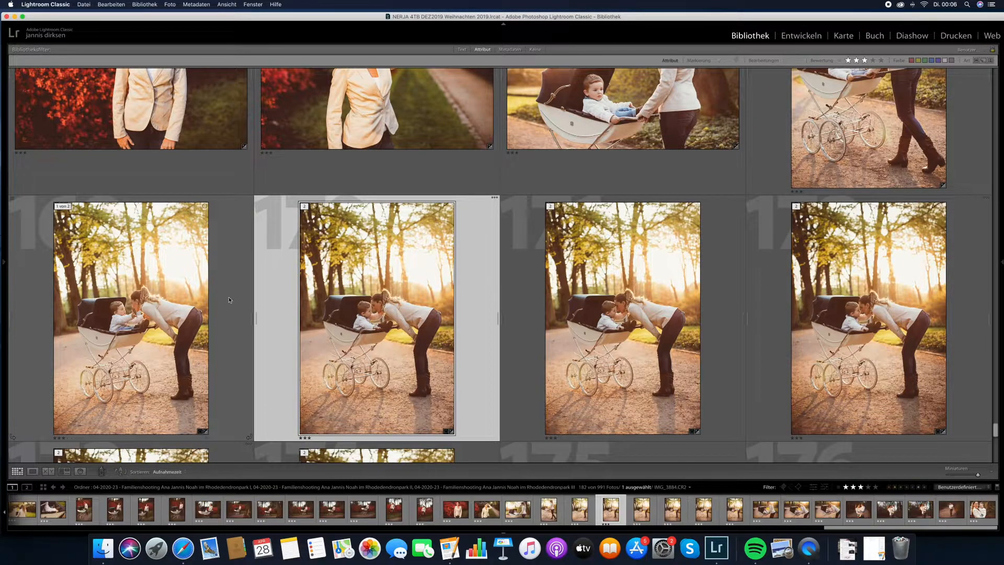
click(160, 302)
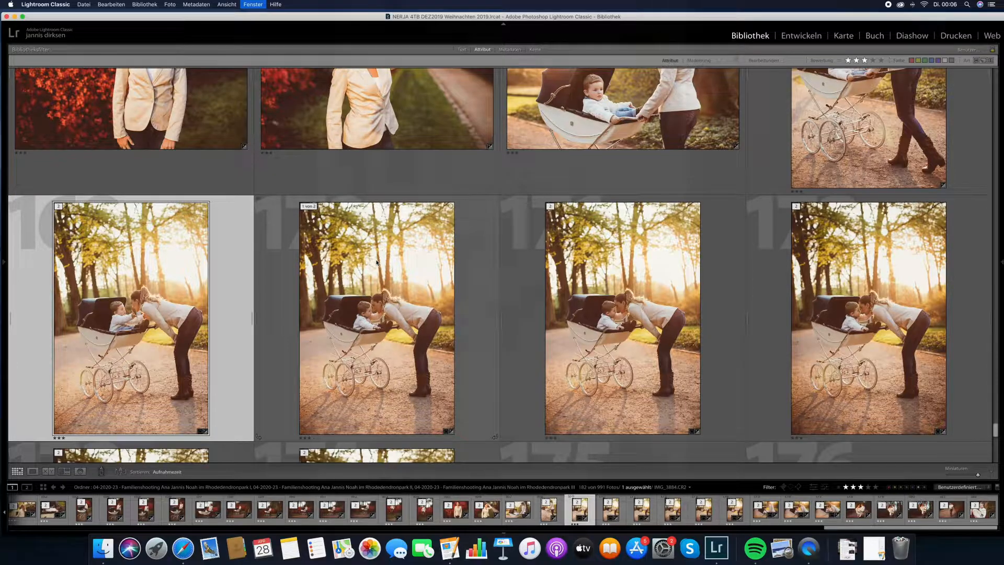
- Examine the shots of the mother leaning over the pram full screen, from photo 169 through the following frames
key(f)
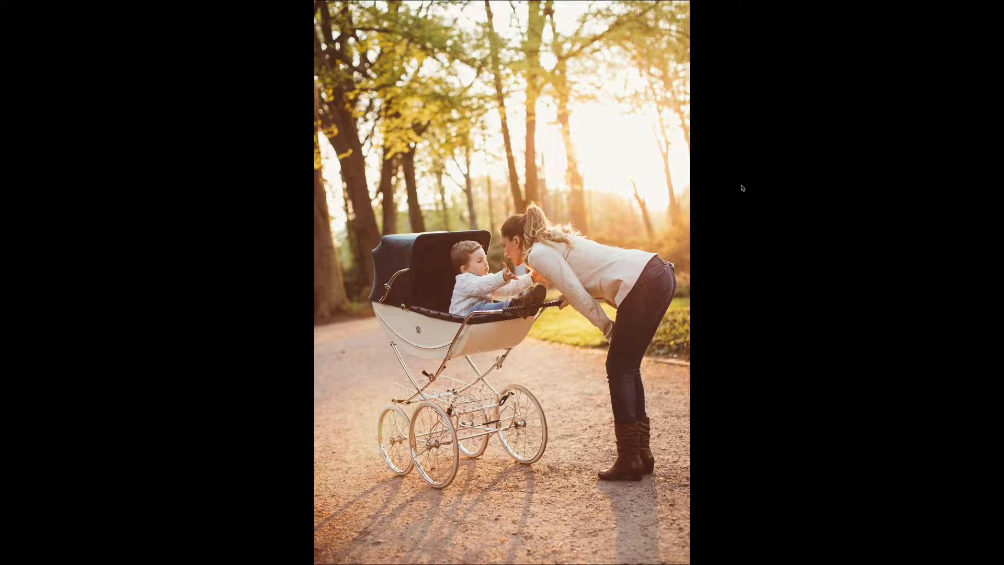
key(Right)
key(Right)
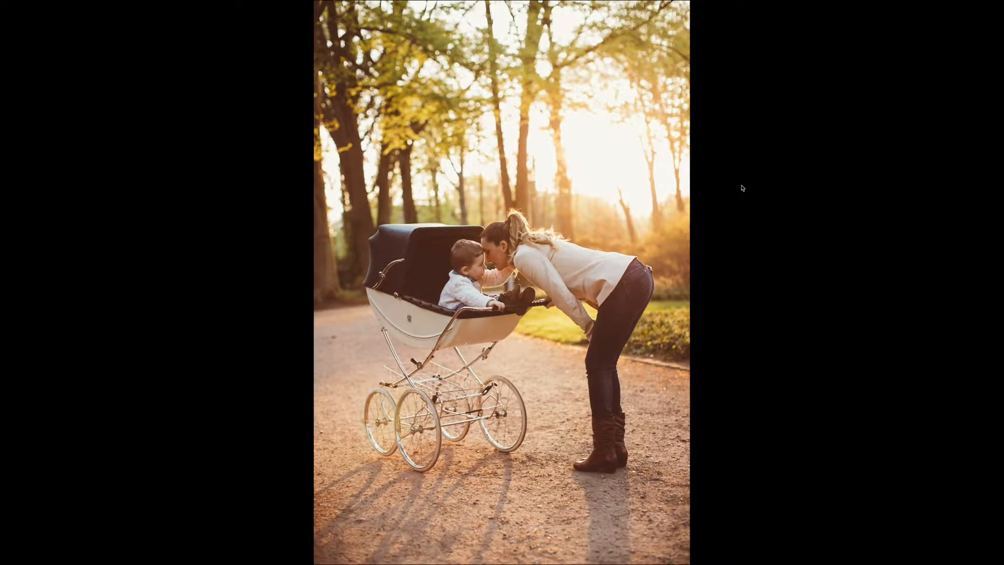
key(Right)
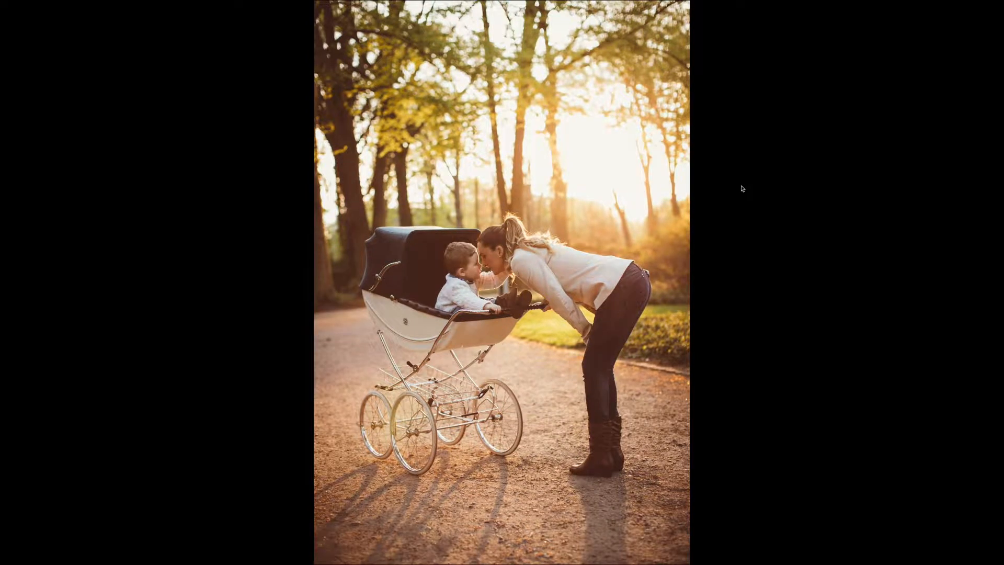
key(Right)
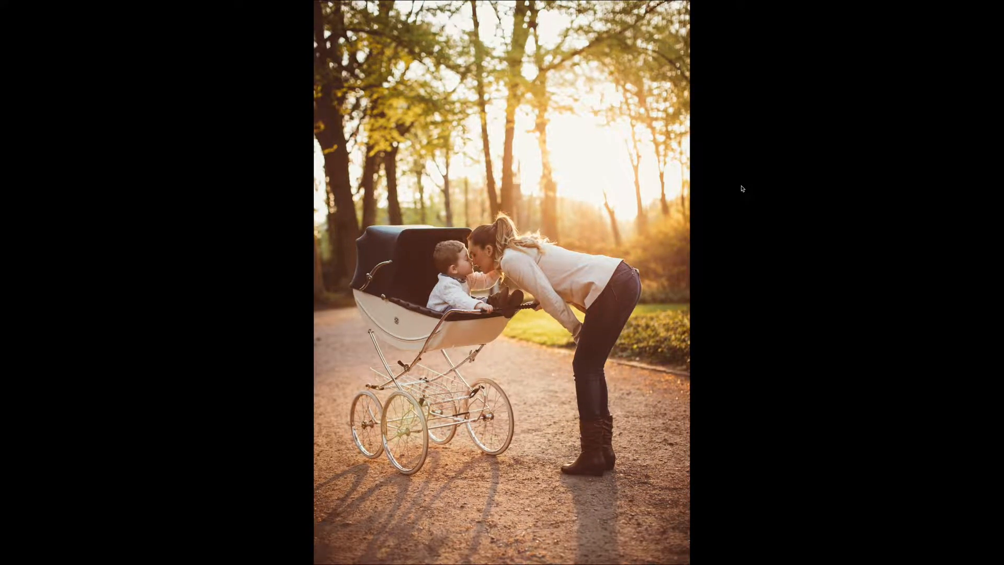
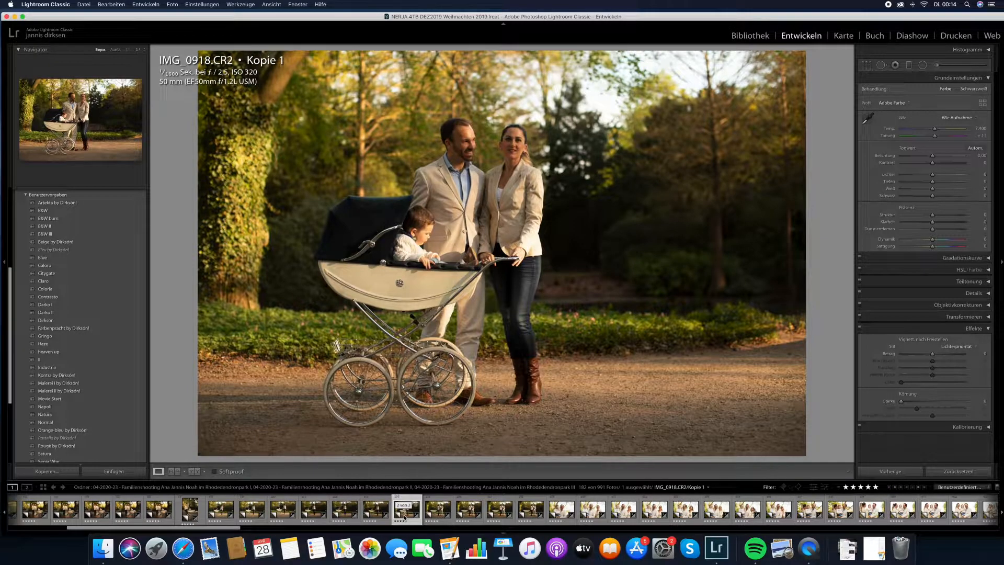
- Examine the virtual copies of the five-star shots, including IMG_1020, IMG_2963, IMG_3062, IMG_3157, IMG_3161, IMG_3147 and IMG_3125, in the Develop module
click(511, 510)
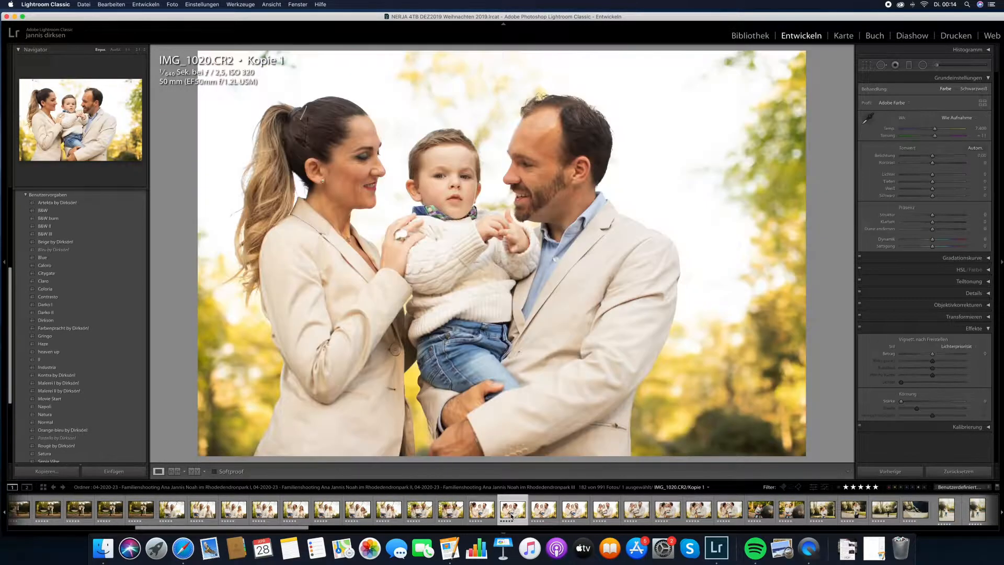
scroll(511, 515, down, 5)
click(561, 515)
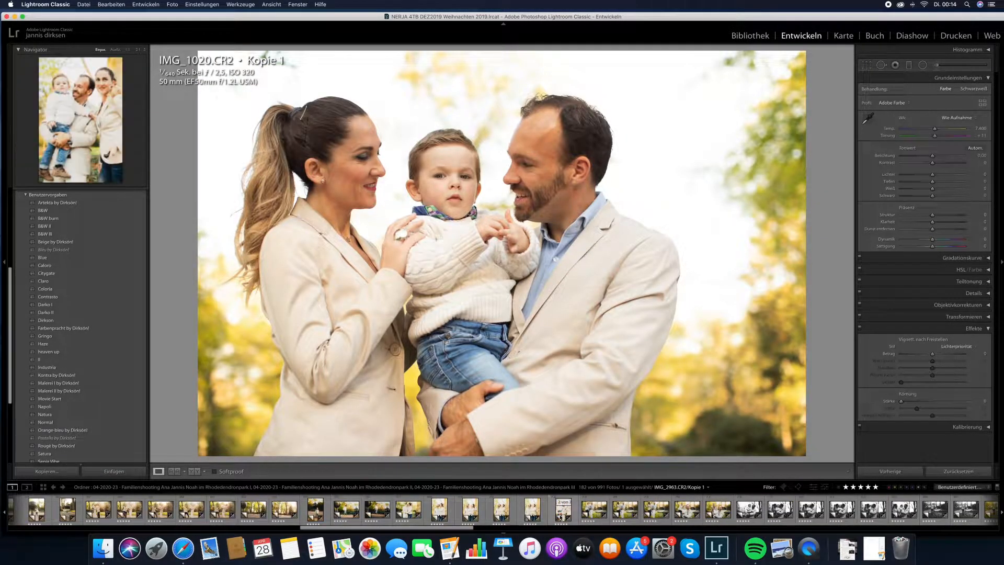
scroll(563, 516, down, 5)
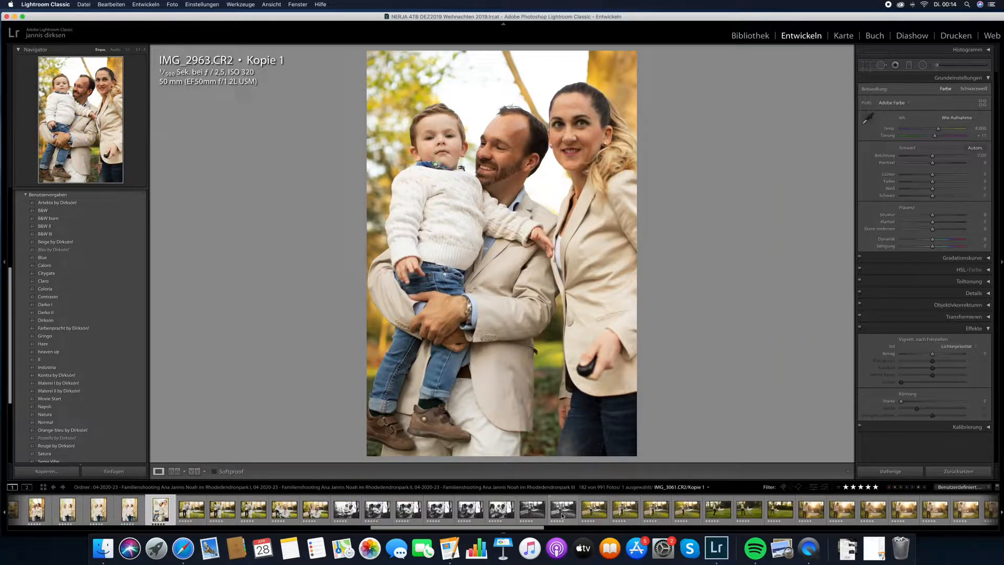
click(595, 510)
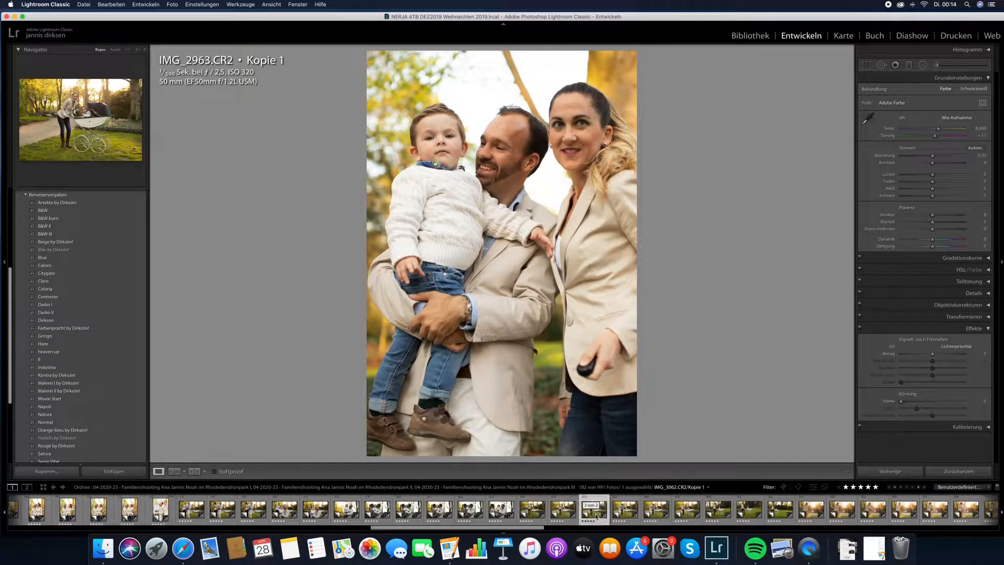
scroll(596, 516, down, 5)
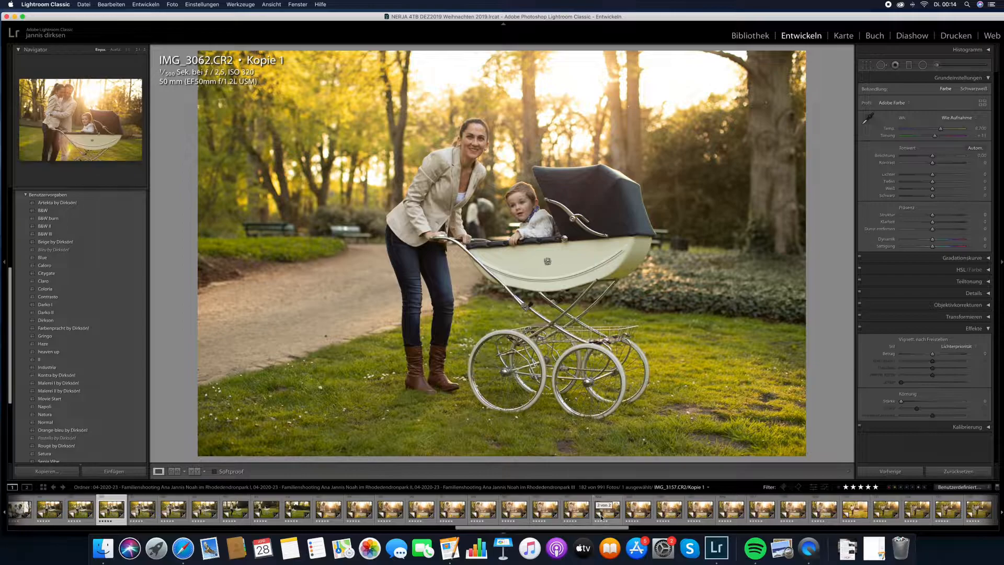
click(600, 515)
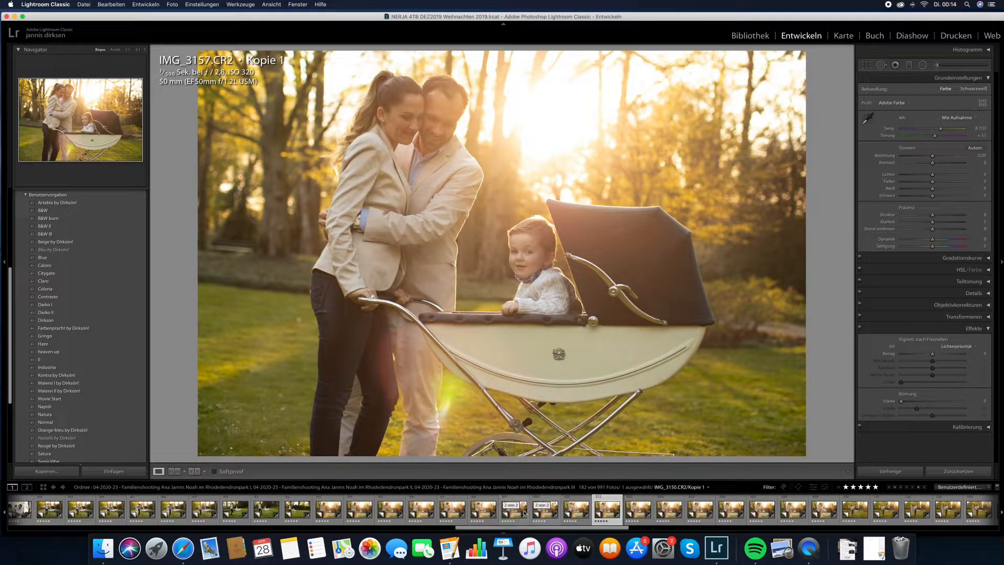
click(702, 513)
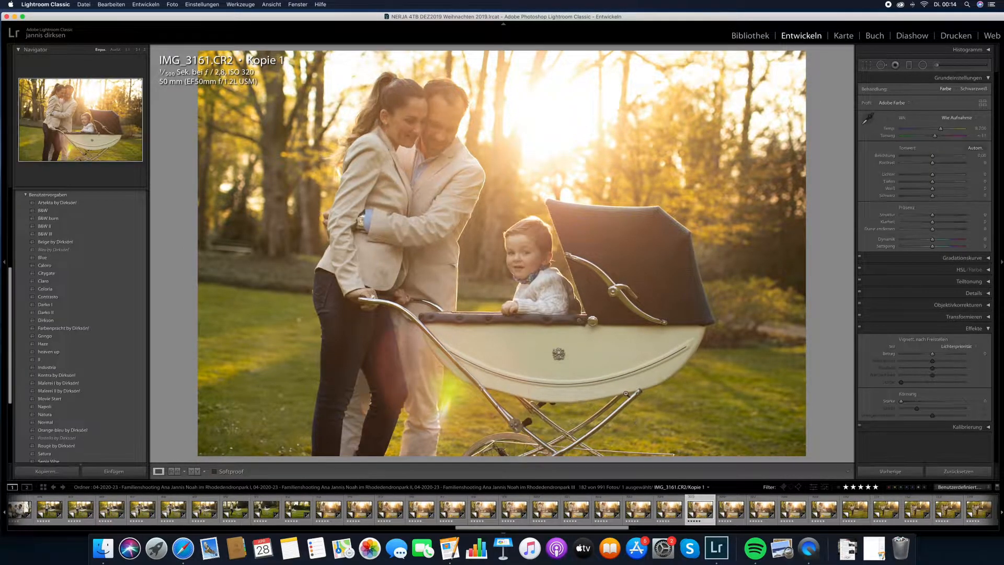
click(457, 518)
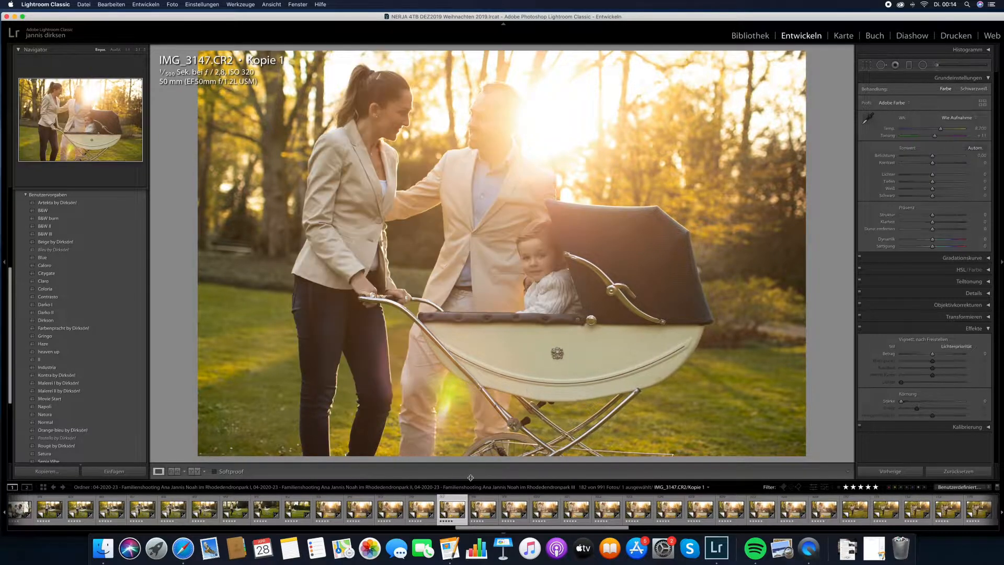
click(420, 510)
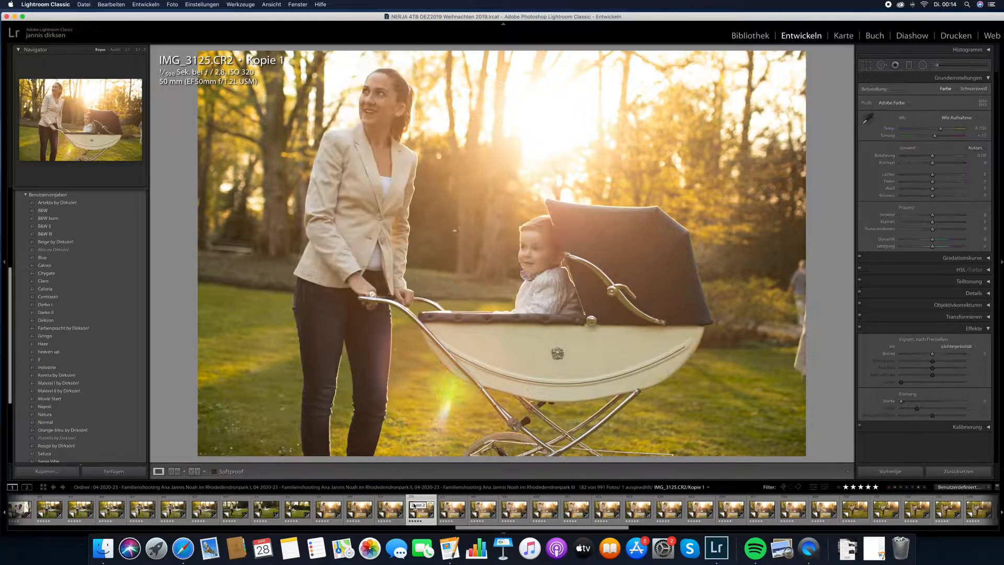
- Apply the Sepia Vibe preset to the virtual copy of IMG_3153, the couple kissing behind the pram
click(541, 513)
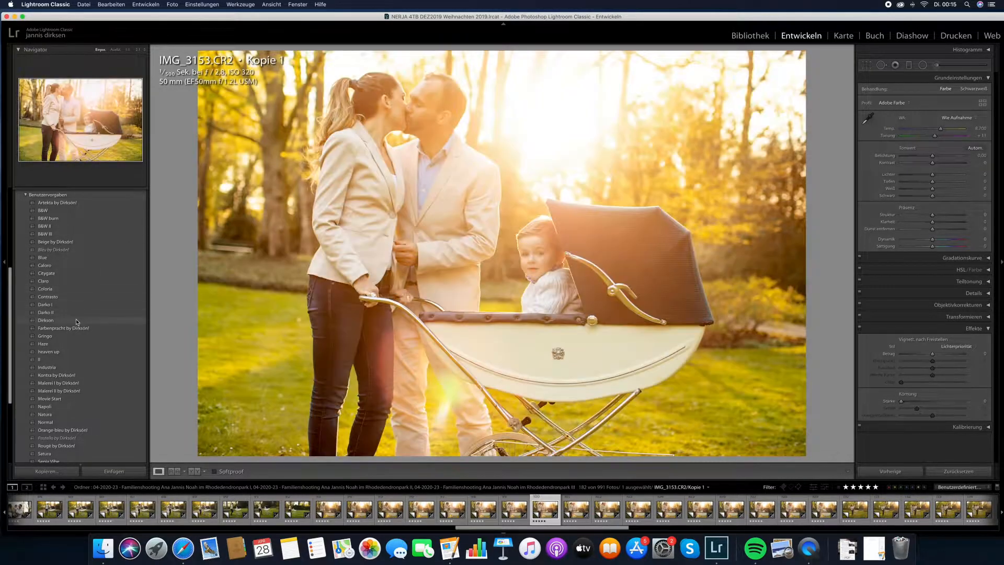
scroll(67, 424, down, 2)
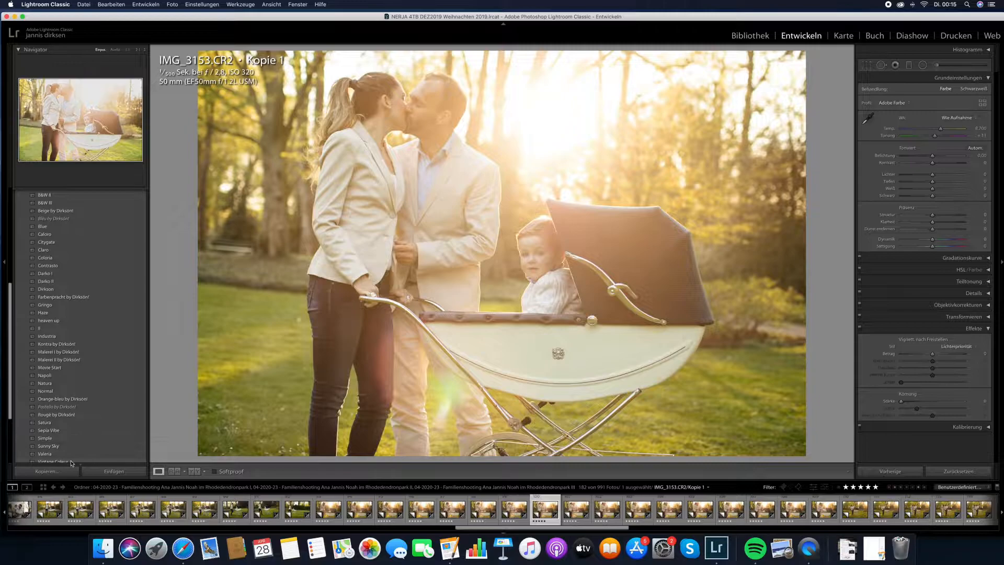
scroll(69, 426, down, 1)
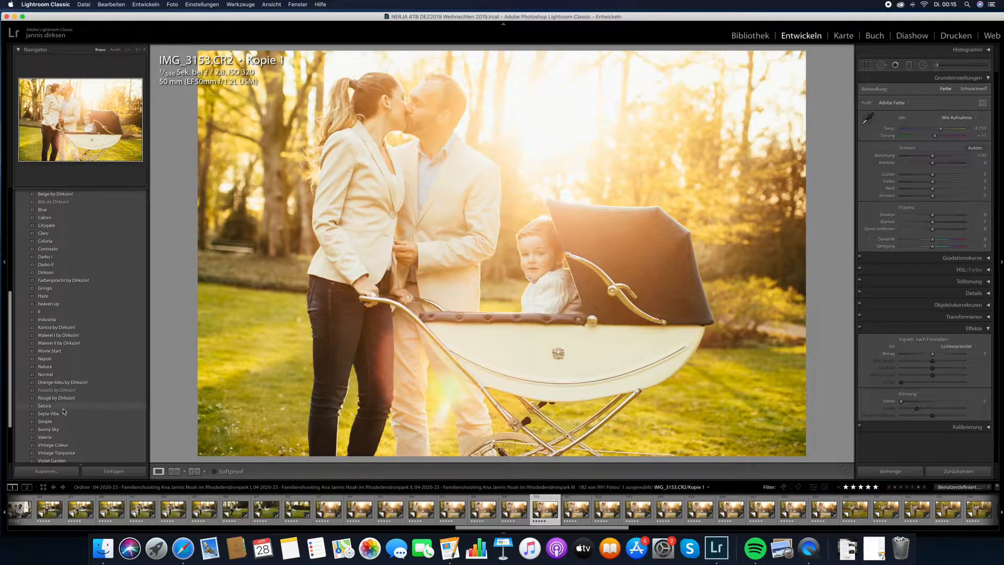
click(64, 416)
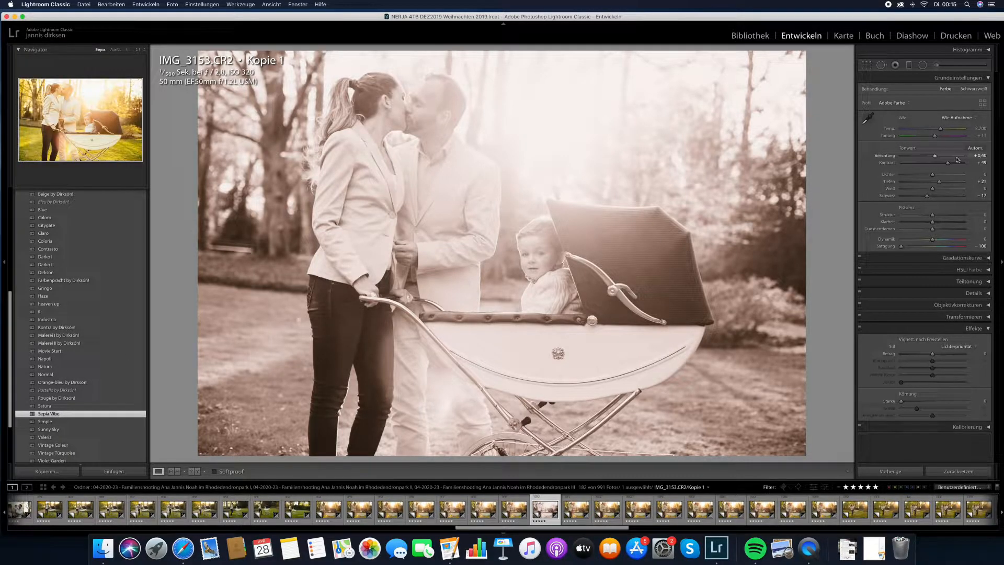
- Set IMG_3153's exposure to -0.20, contrast to +53 and highlights to -67, and straighten its crop
drag(931, 157, 930, 157)
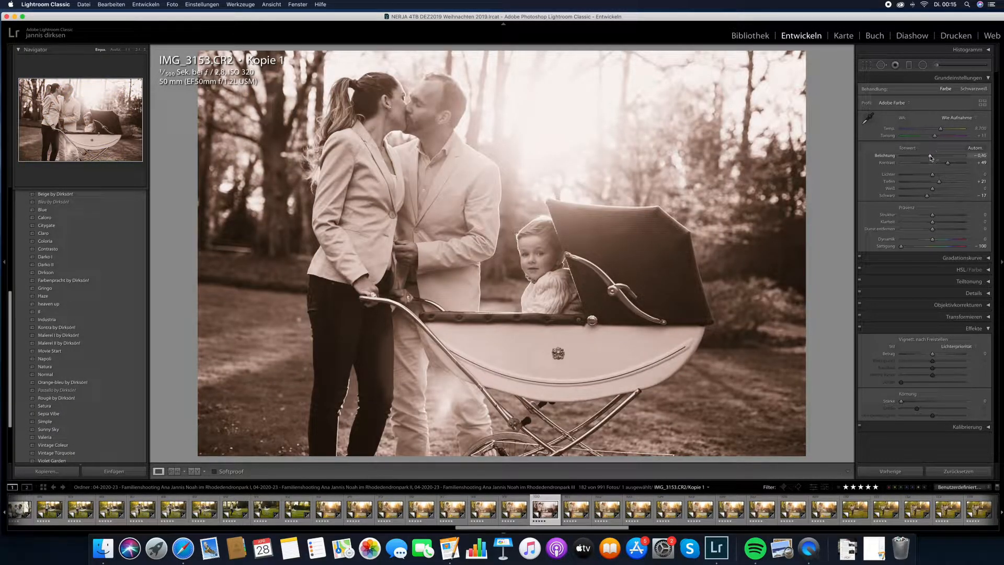
drag(933, 158, 912, 177)
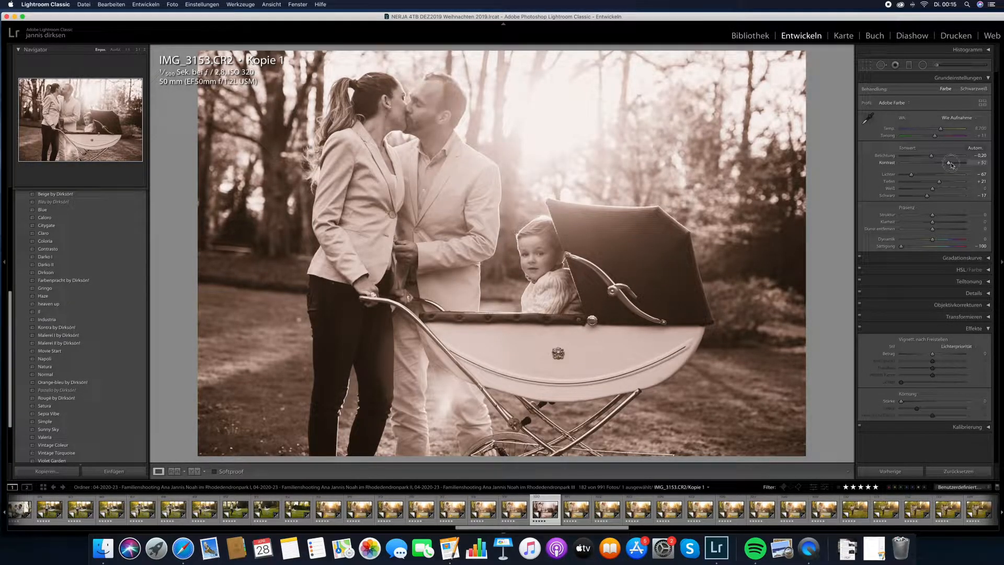
drag(843, 82, 838, 78)
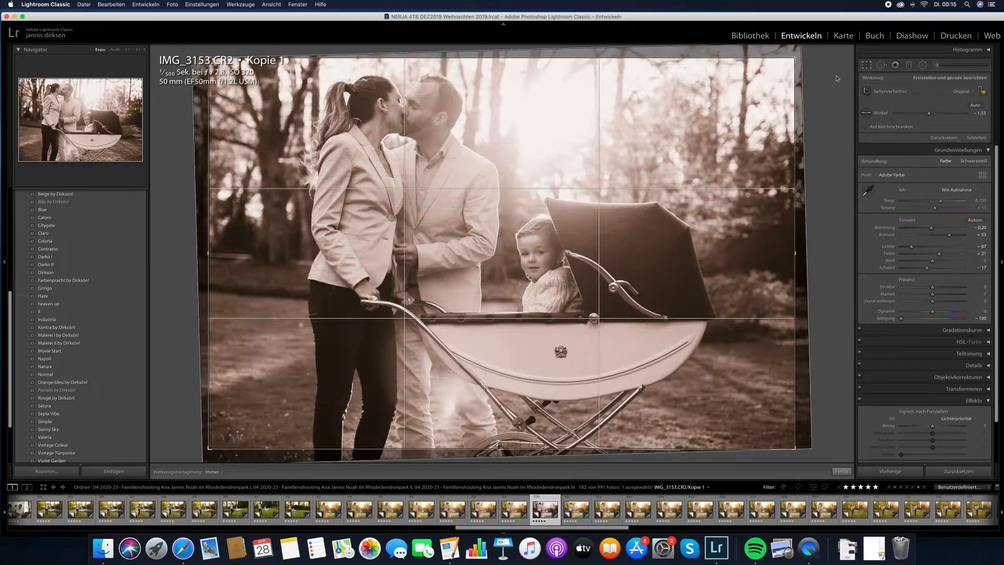
key(Return)
- Synchronise the sepia settings of IMG_3153 to the range of pram and lawn shots that follows it
scroll(595, 501, right, 4)
scroll(607, 506, right, 3)
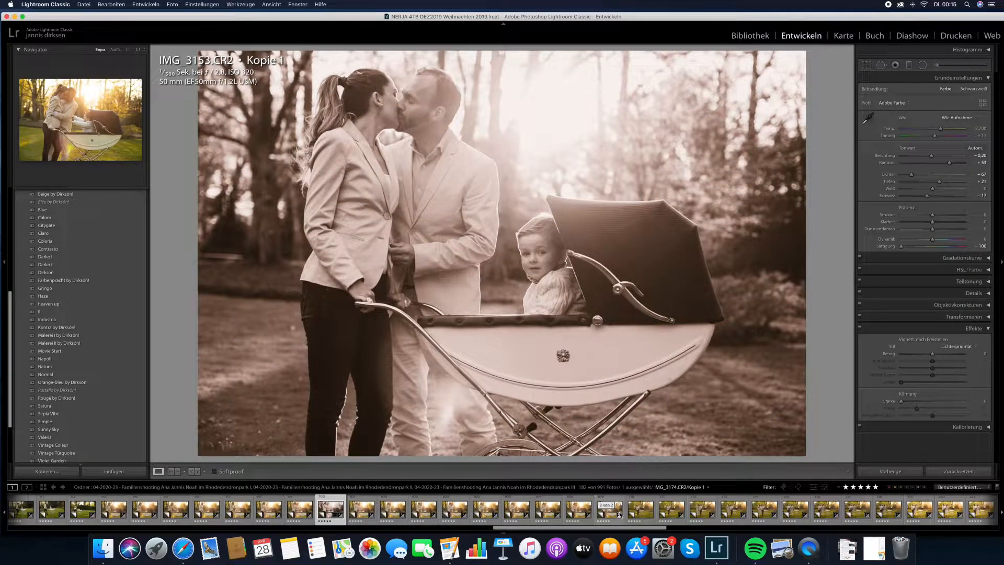
shift+click(978, 515)
click(900, 472)
key(Return)
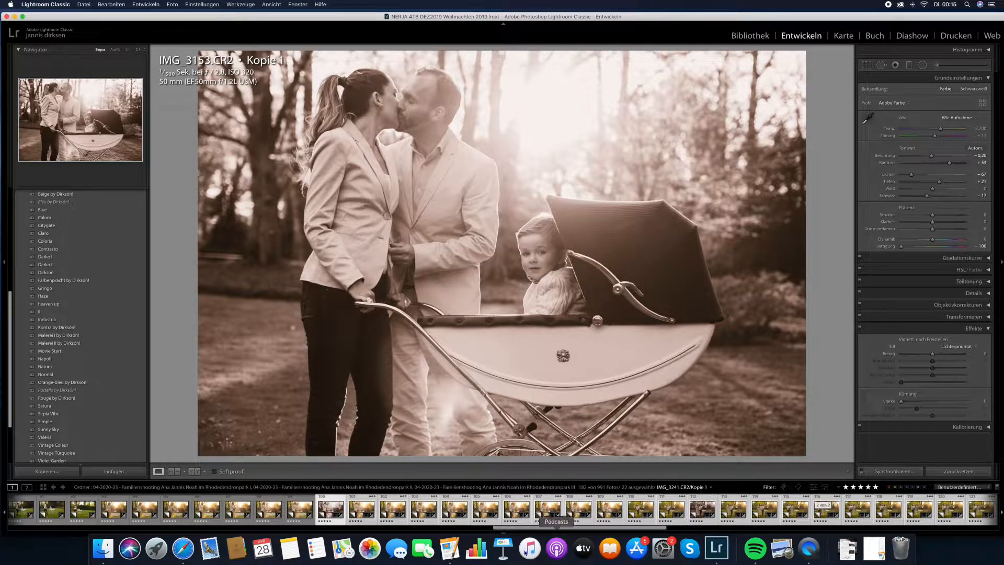
- Set IMG_3198's exposure to +0.45, contrast to +36 and highlights to -80, and synchronise these settings to the remaining sepia lawn shots
click(482, 515)
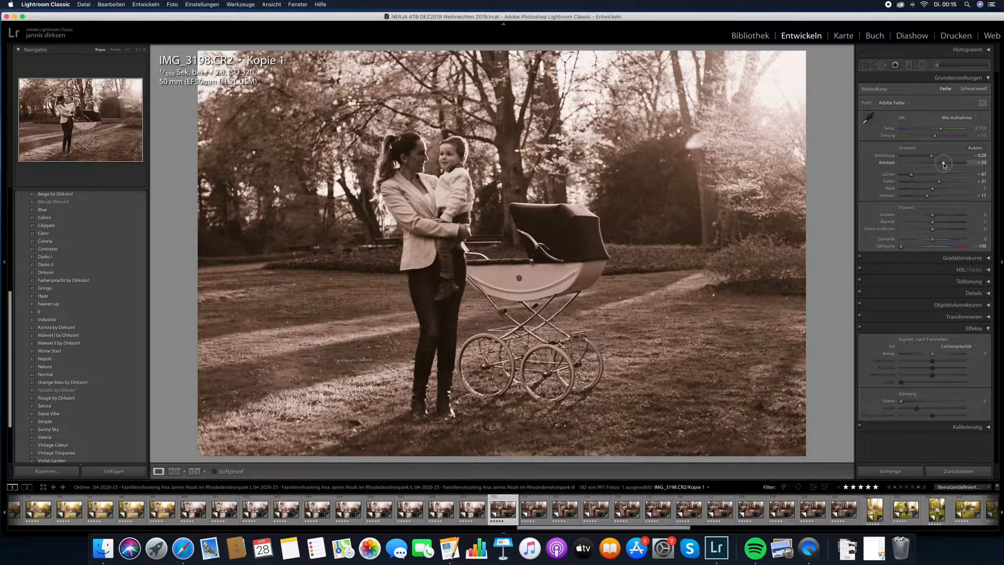
drag(931, 157, 935, 159)
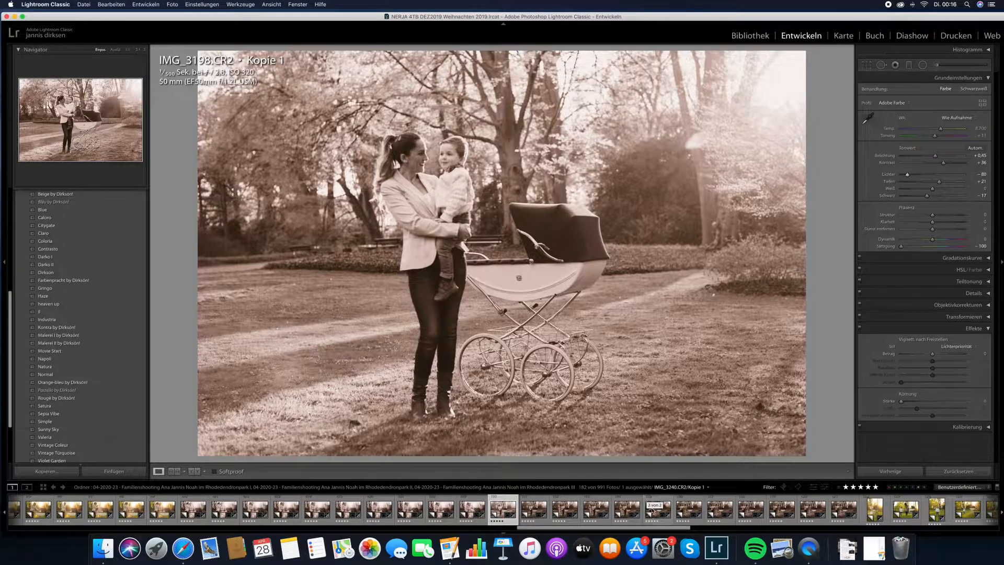
shift+click(858, 519)
click(894, 471)
key(Return)
- Examine the synchronised sepia lawn shots one by one, from IMG_3200 to IMG_3262
click(531, 507)
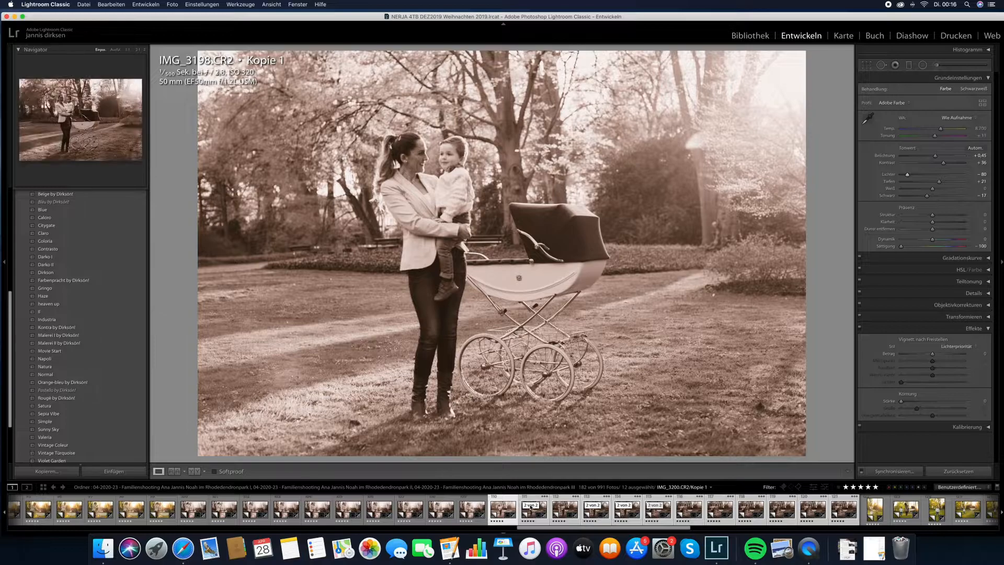
key(Right)
key(Right)
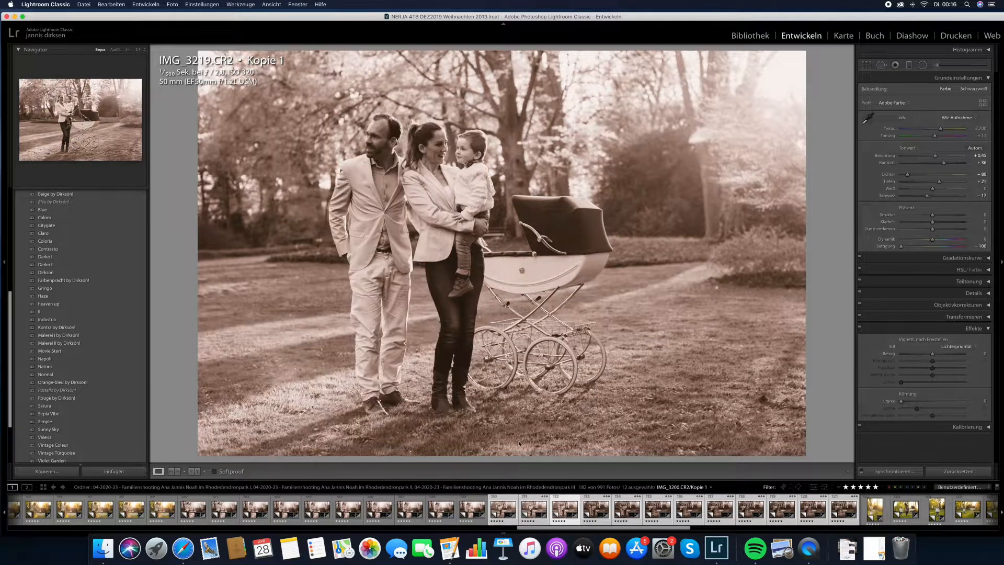
key(Right)
key(Right)
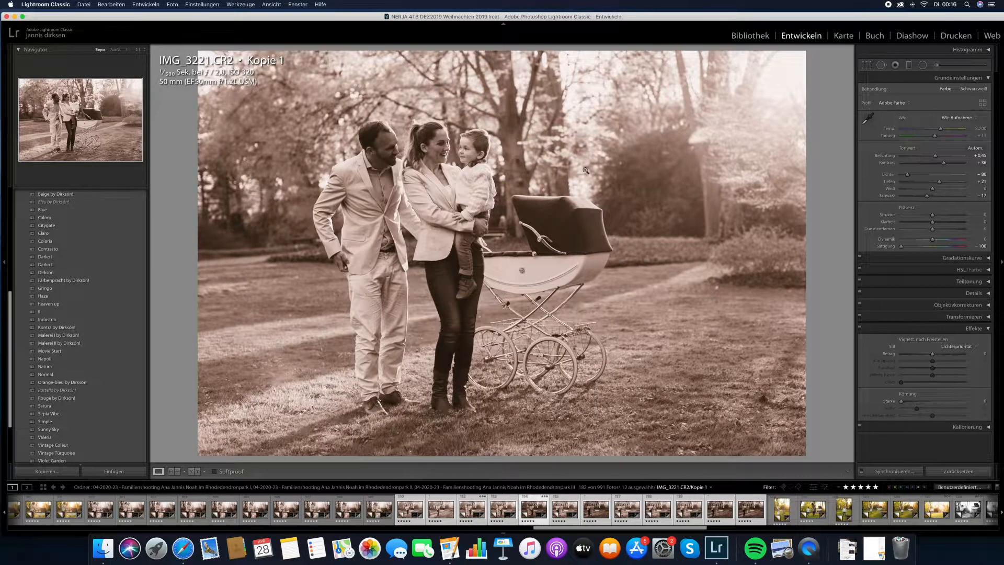
key(Right)
key(Right)
key(Right)
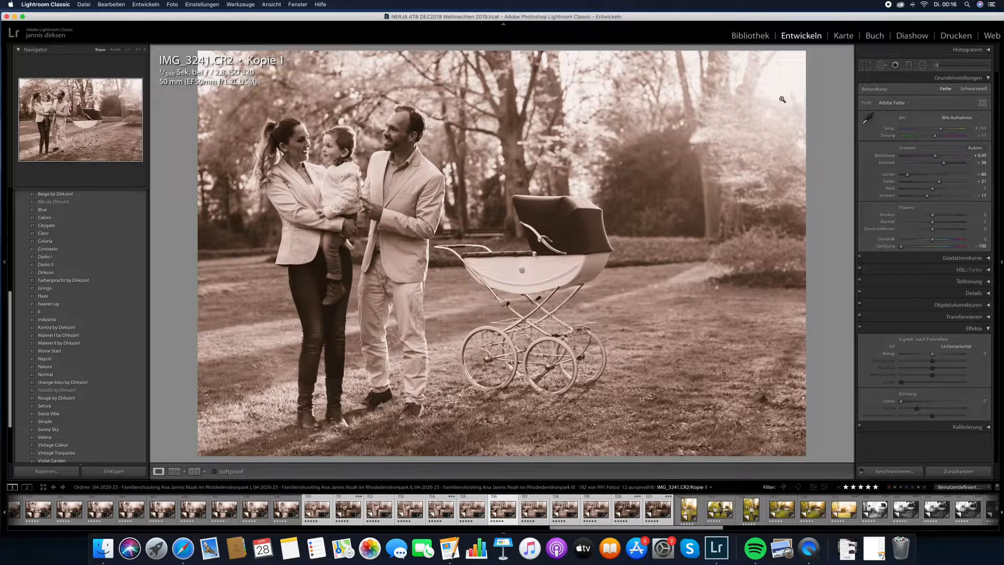
key(Right)
key(Right)
key(Right)
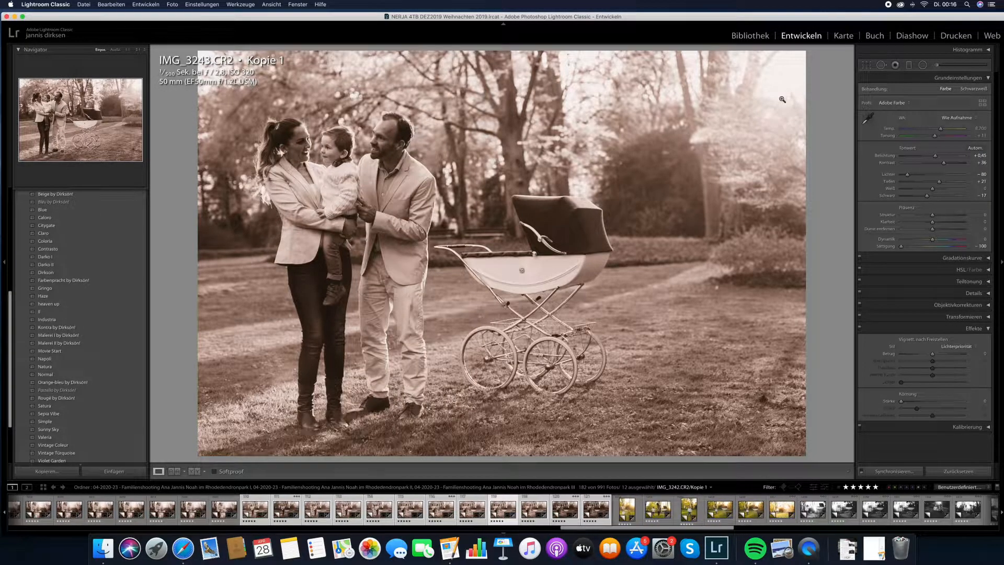
key(Right)
key(Right)
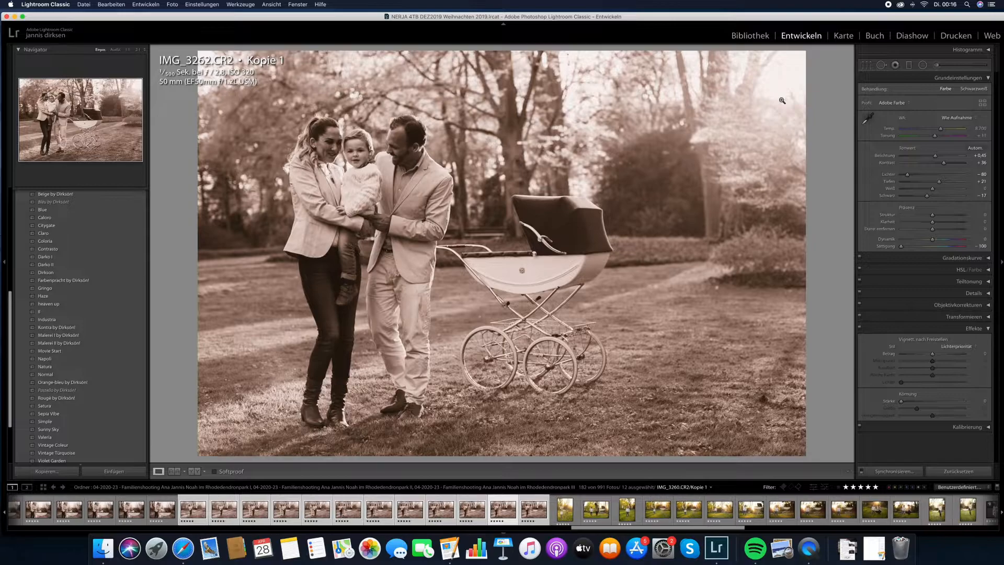
- Retouch the mother's face in IMG_3262 with the Adjustment Brush, using its negative clarity and sharpness settings
click(364, 126)
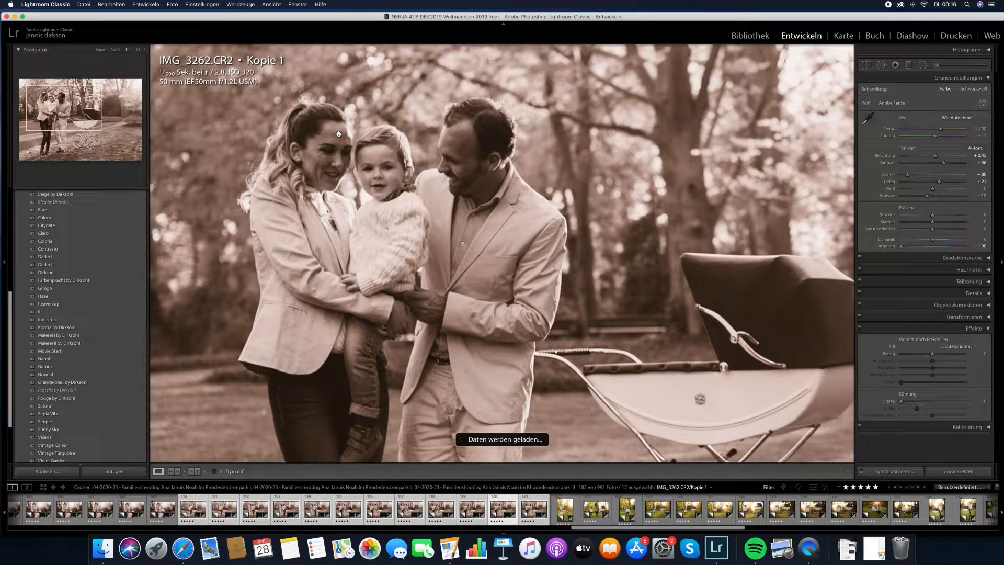
key(k)
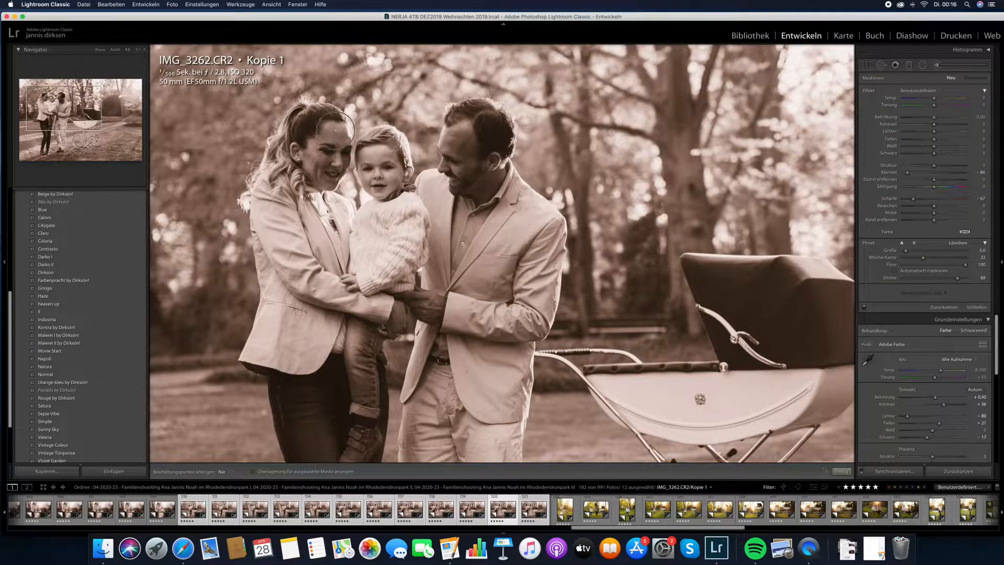
click(335, 129)
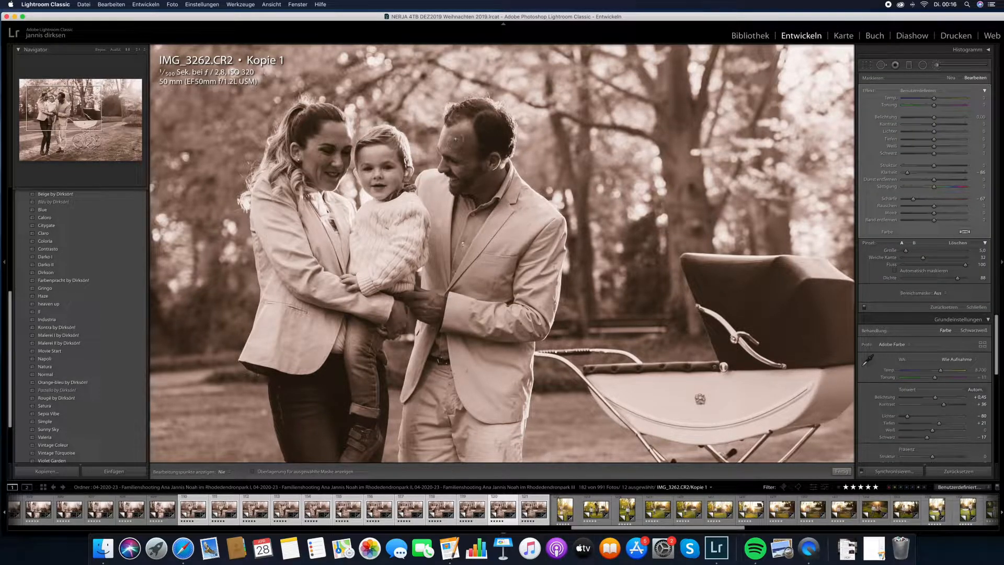
key(k)
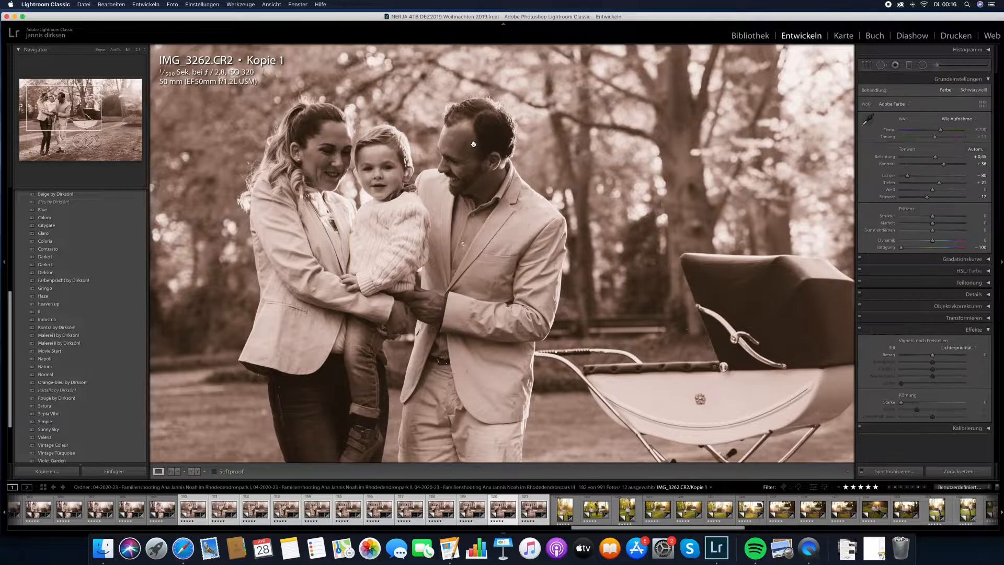
- Leave the Adjustment Brush on IMG_3262 and check the full frames of IMG_3262 and IMG_3263
click(956, 69)
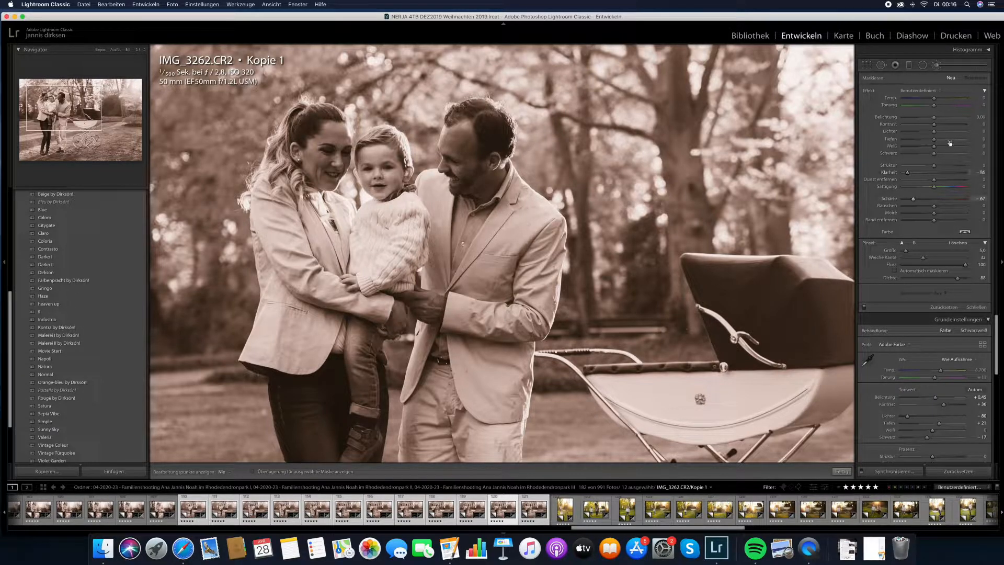
key(k)
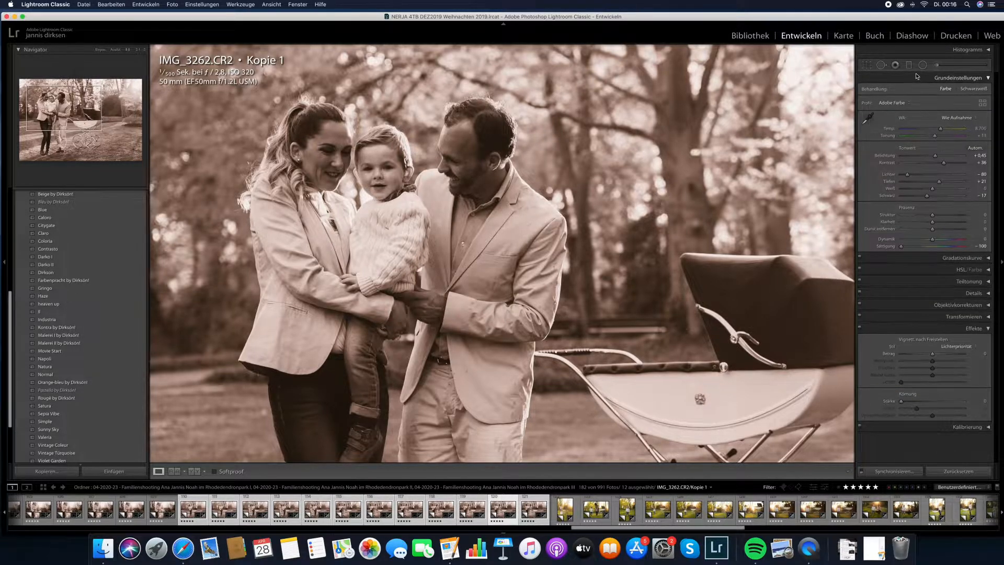
click(516, 296)
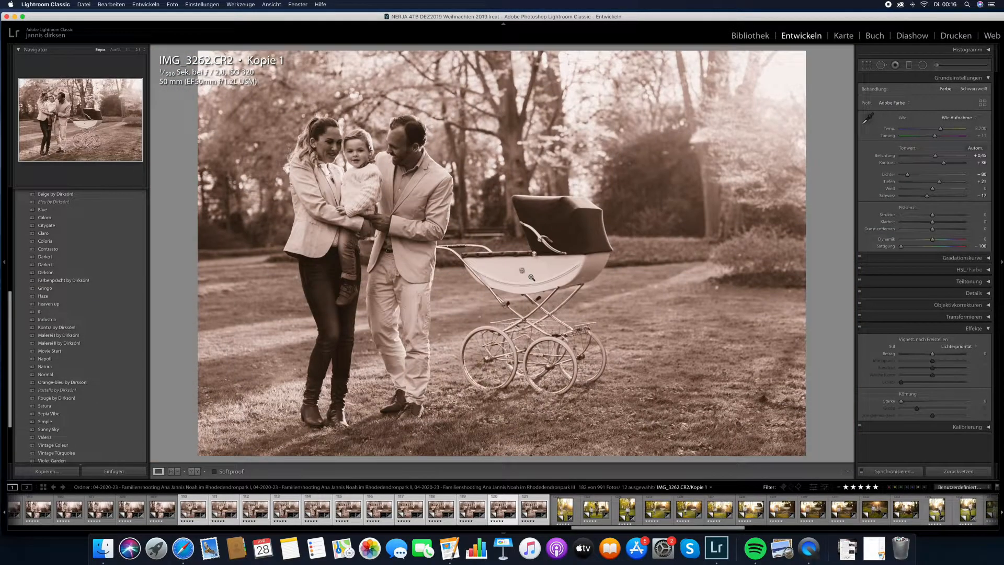
key(Right)
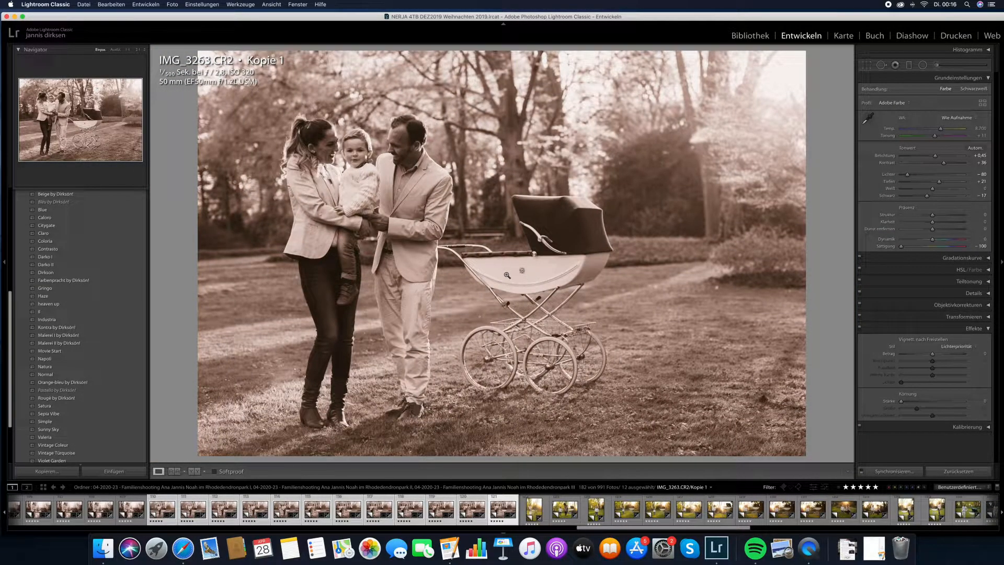
- Reset the develop settings of IMG_3153 and synchronise the reset to all the sepia pram and lawn copies after it
click(569, 506)
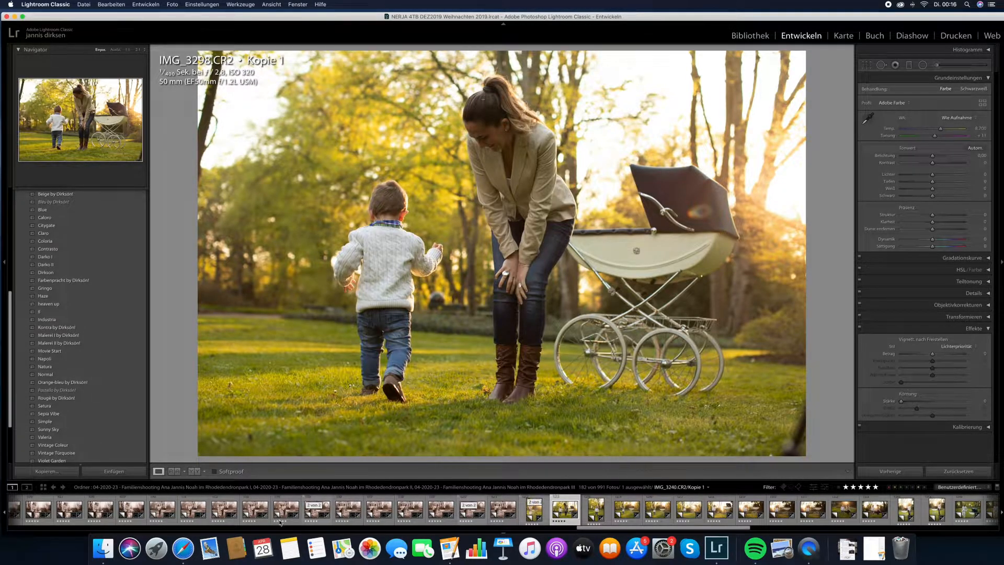
scroll(157, 519, left, 3)
scroll(146, 519, left, 5)
click(170, 515)
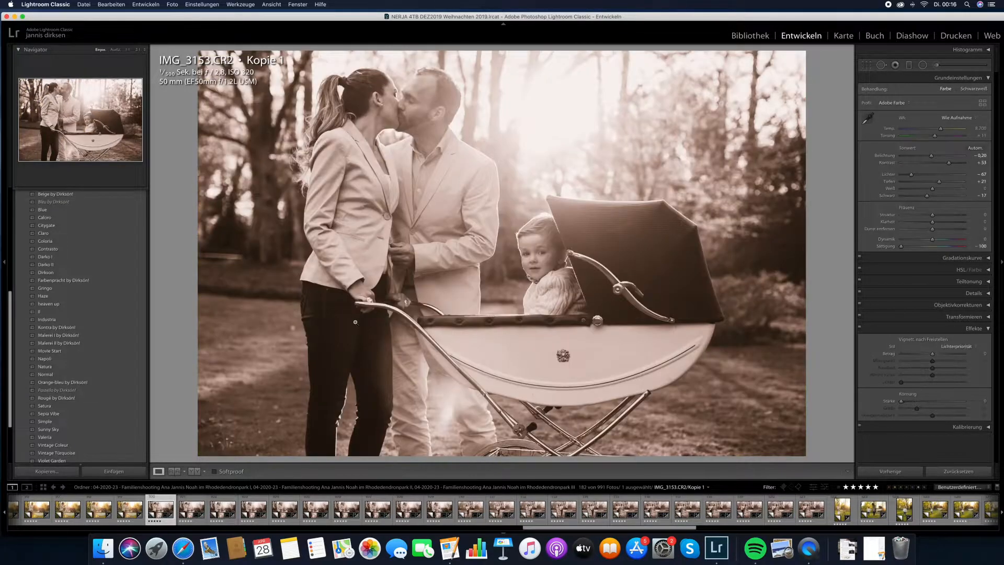
shift+click(811, 509)
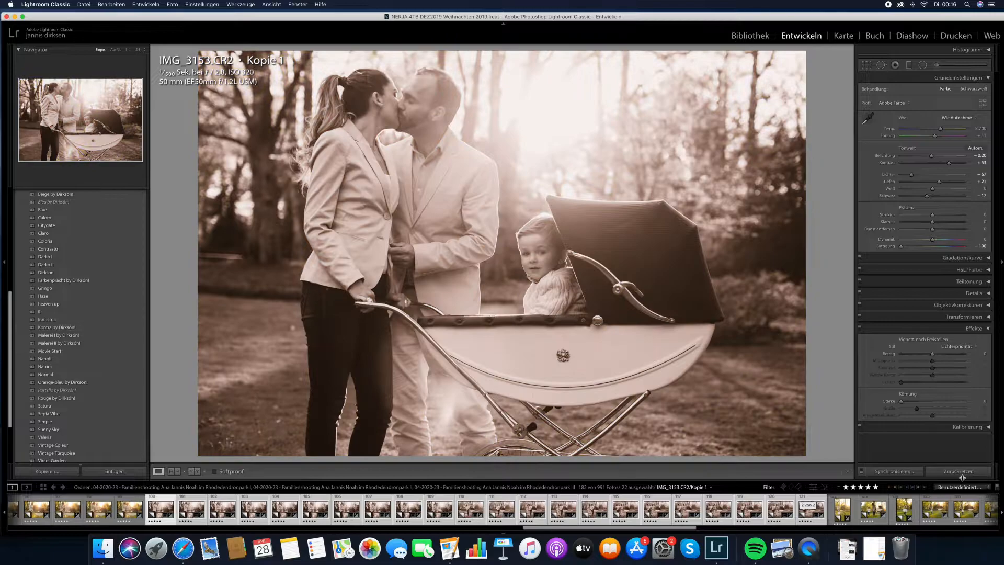
click(958, 471)
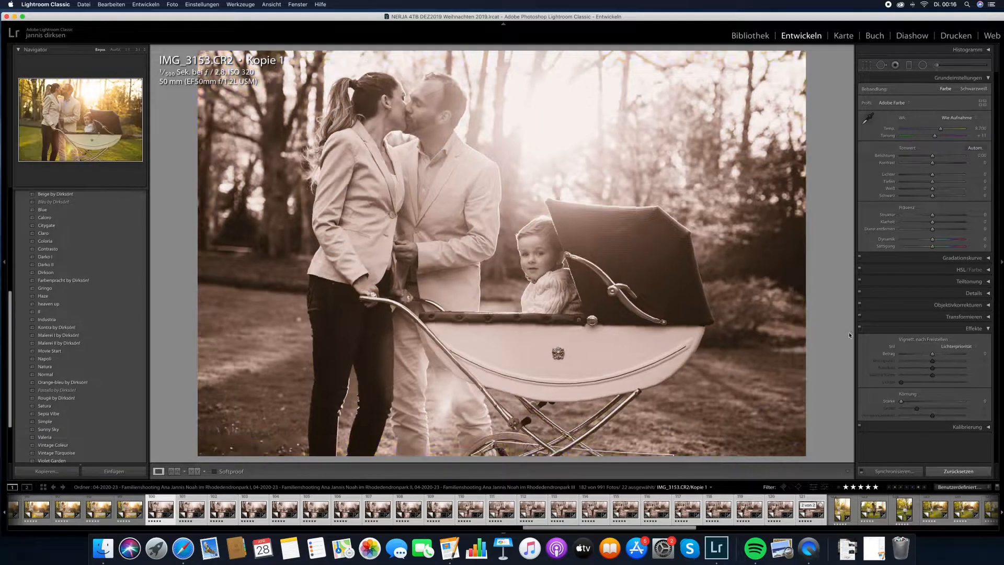
click(894, 471)
click(885, 343)
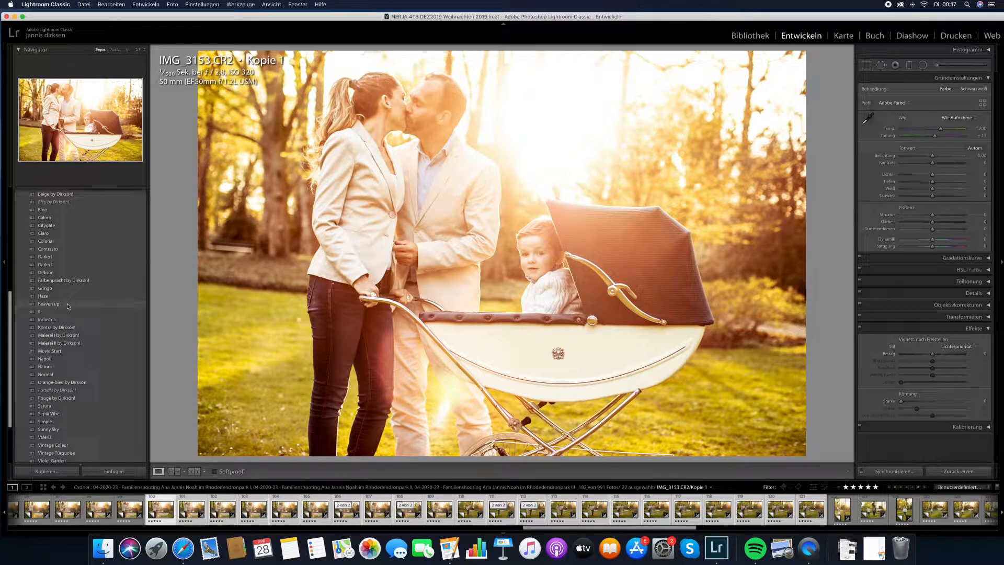
- Apply the heaven up preset to IMG_3153 and straighten its crop to an angle of about -2.22
click(68, 305)
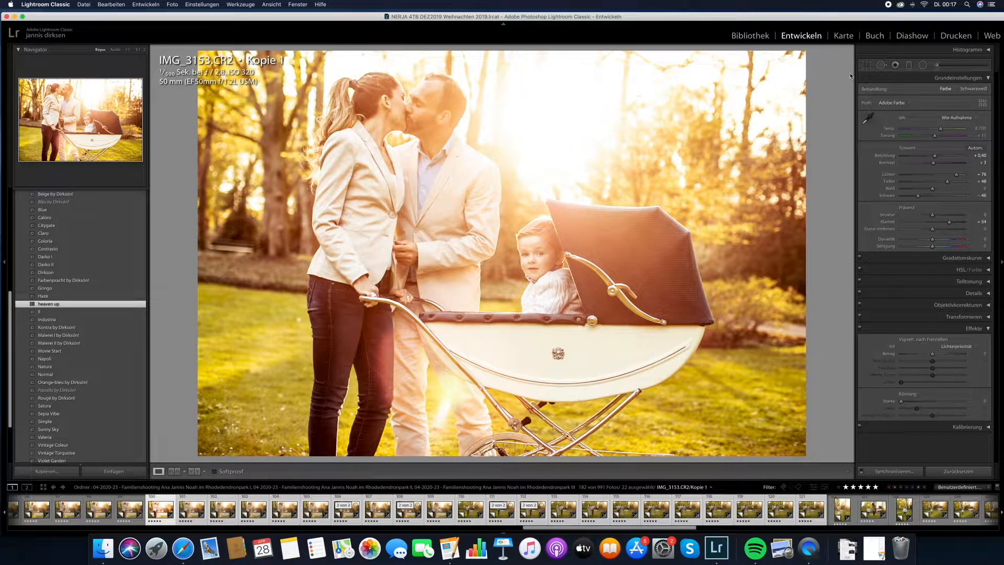
click(865, 64)
drag(833, 82, 826, 73)
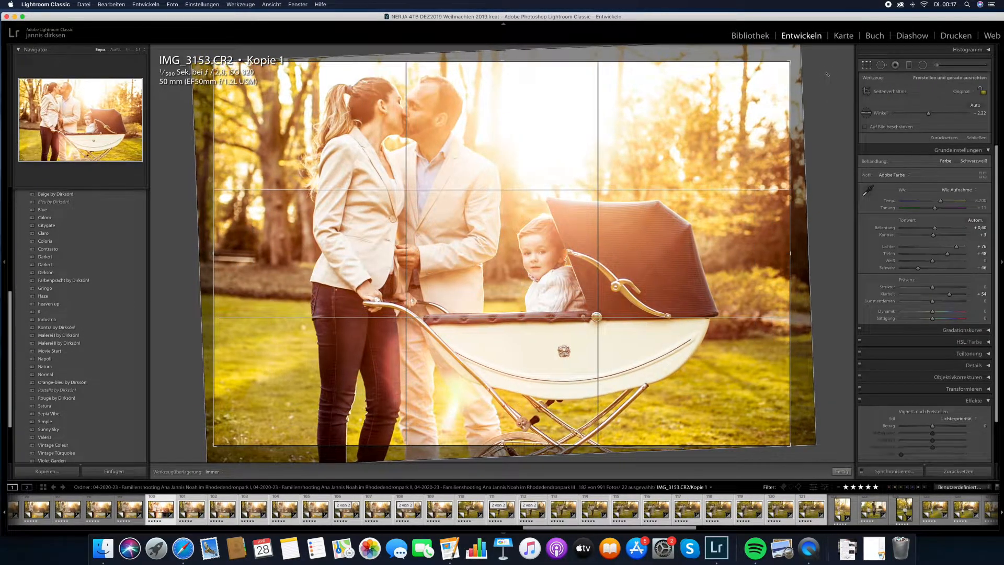
key(Return)
- Set IMG_3153's temperature to 7,604, exposure to +0.15, contrast to -7 and vignette amount to -11, and synchronise these settings to the pram and lawn shots
drag(935, 156, 932, 158)
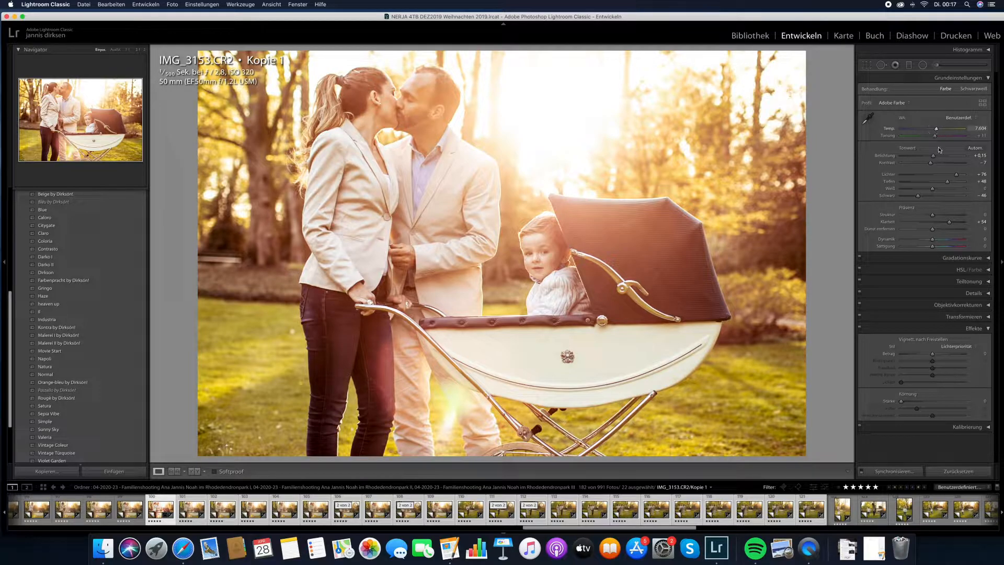
drag(931, 356, 928, 356)
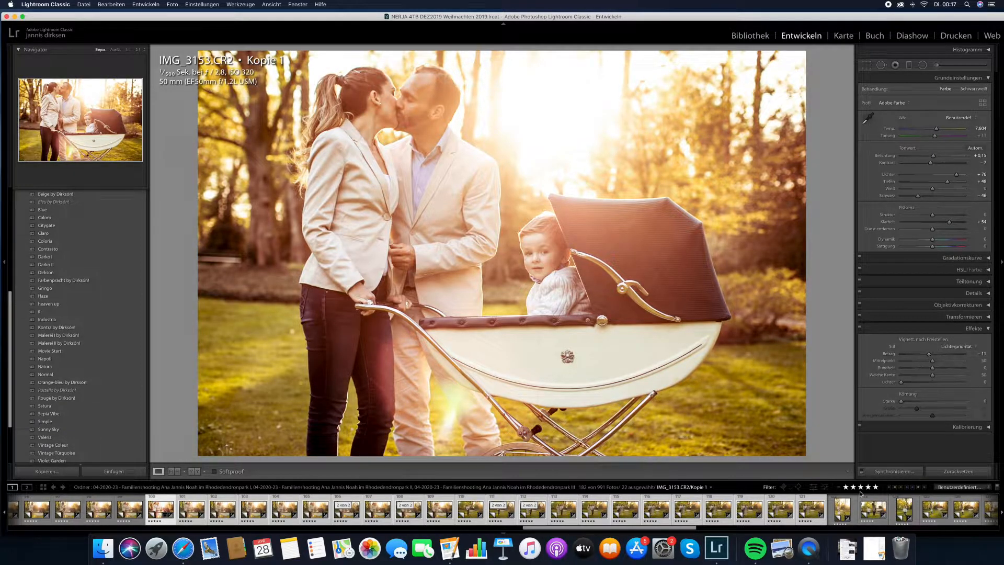
key(super+a)
click(888, 471)
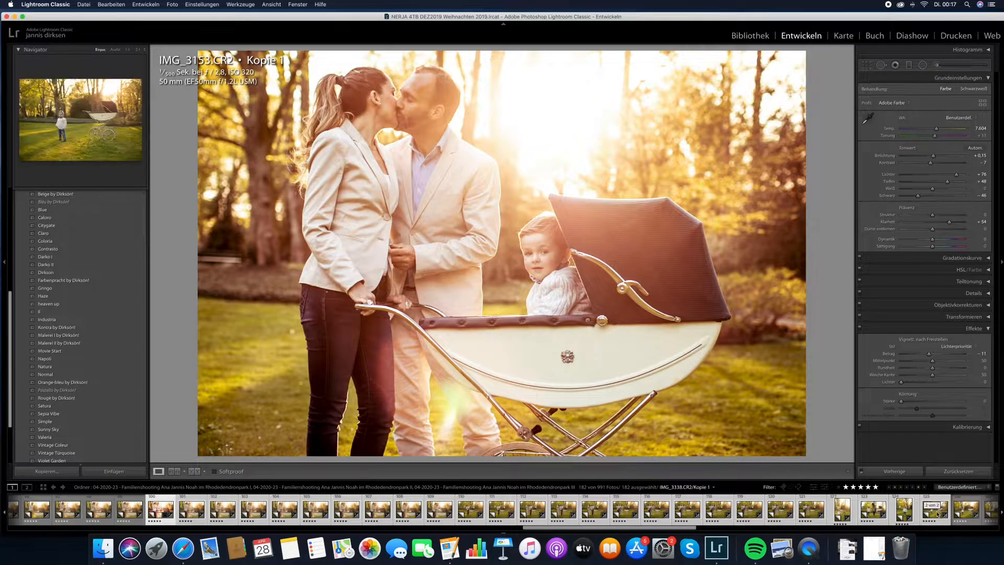
click(912, 473)
key(Return)
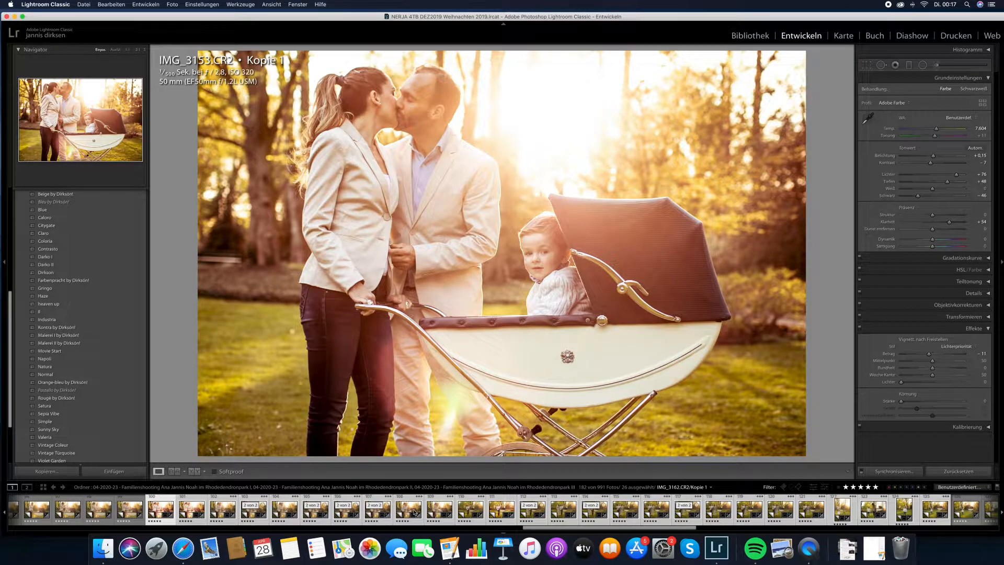
- Examine the synchronised warm-toned pram shots one by one, from IMG_3153 to IMG_3174
key(Right)
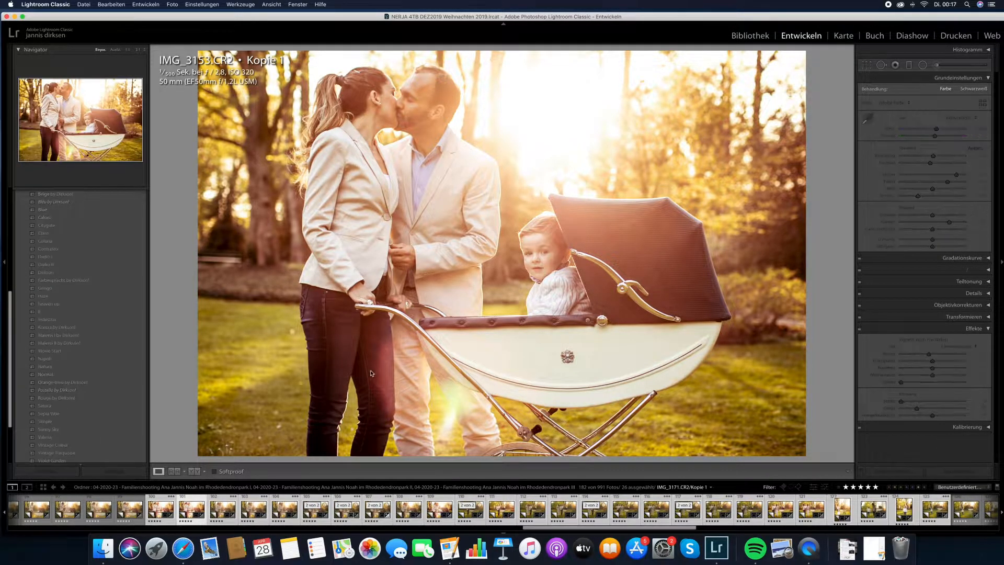
key(Right)
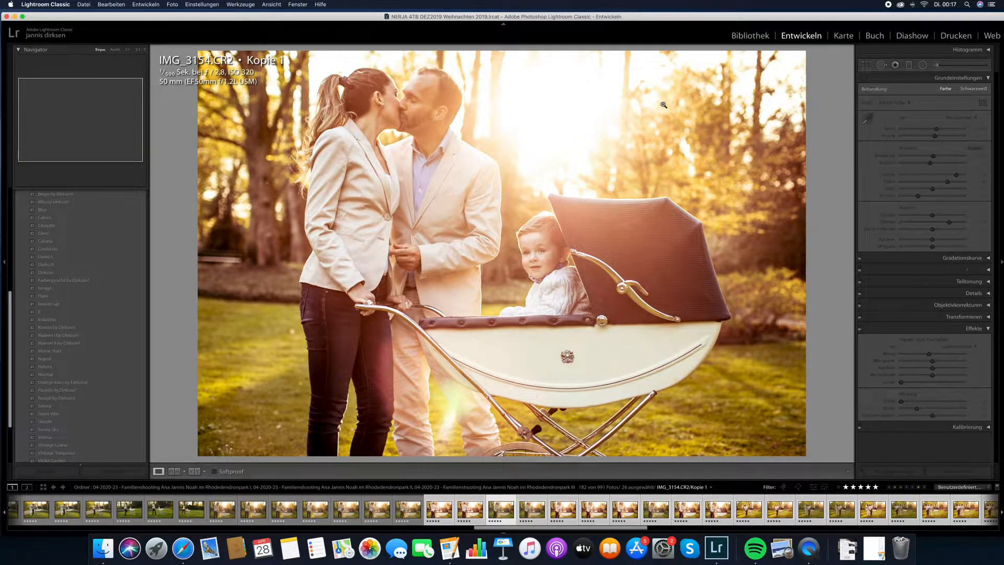
key(Right)
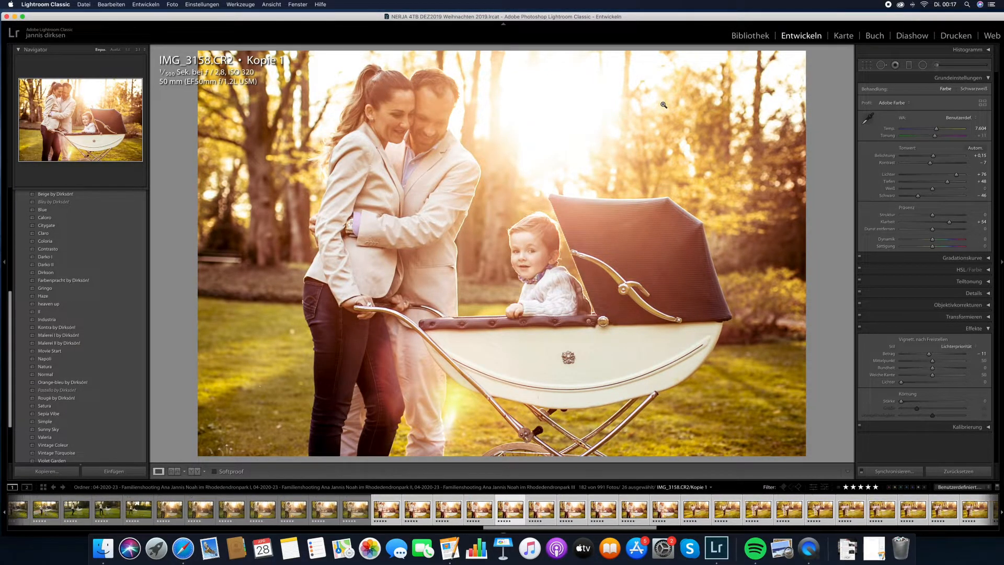
key(Right)
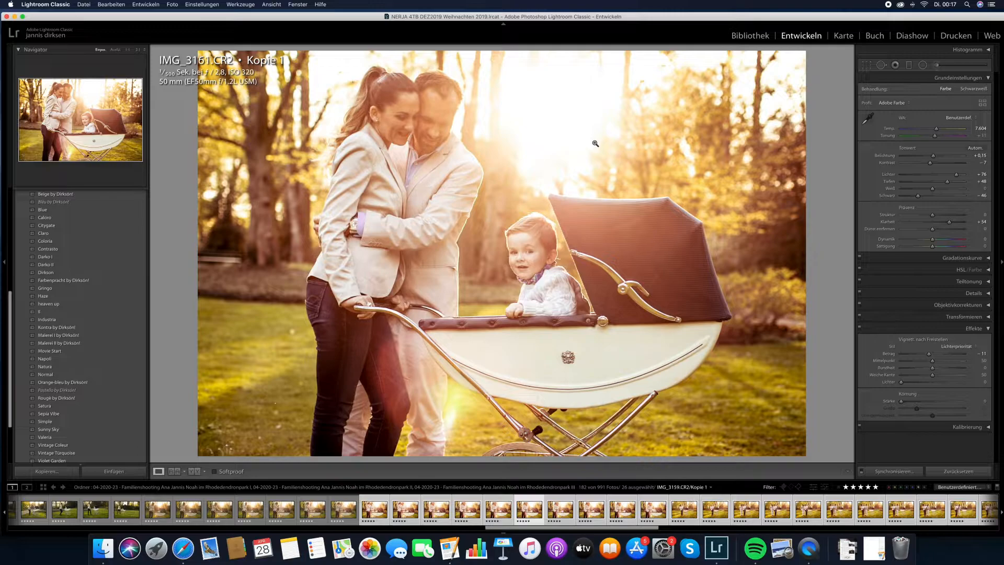
key(Right)
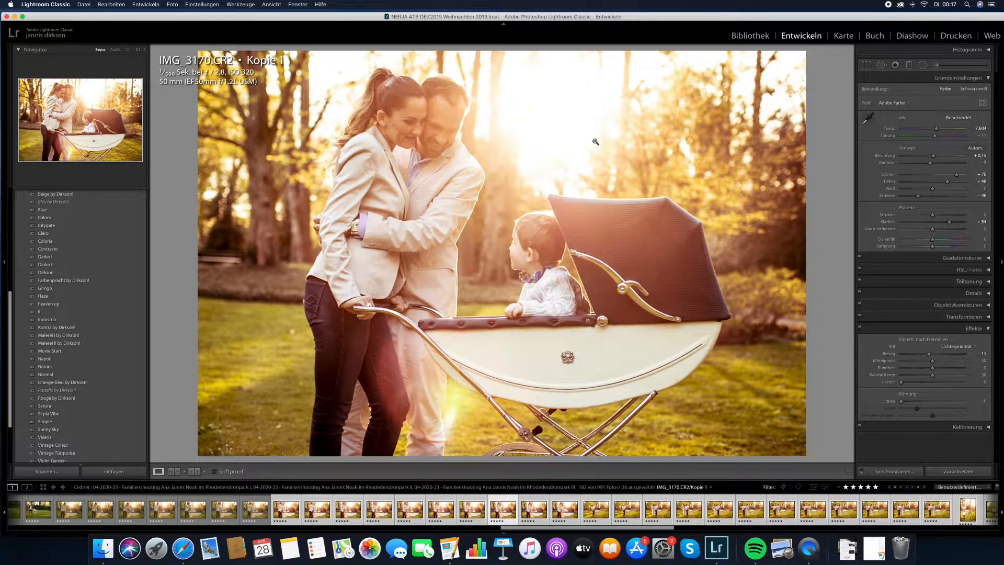
key(Right)
key(Right)
key(Right)
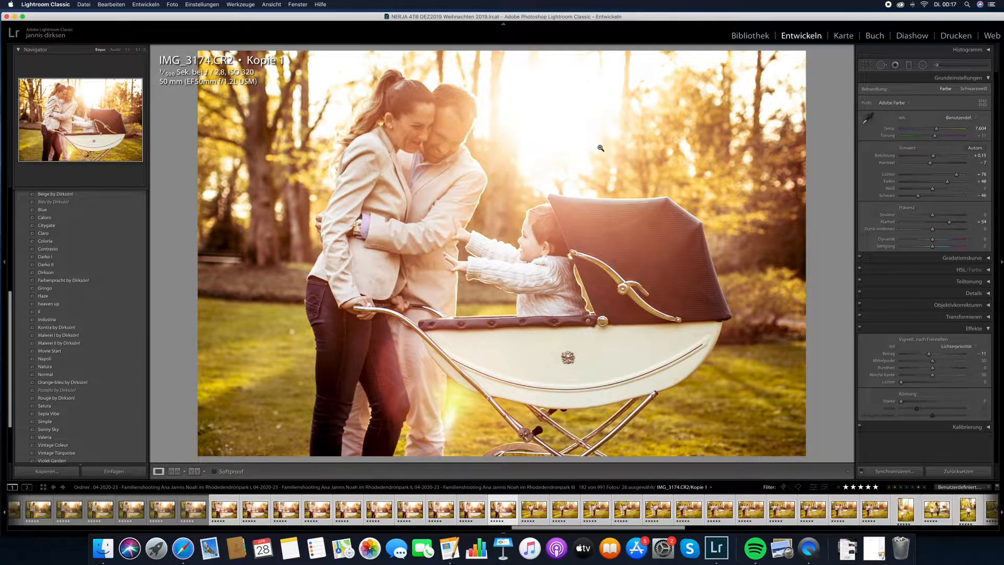
- Straighten the crop of IMG_3198 to an angle of about -0.29 and level the tilted crop of IMG_3200
click(863, 67)
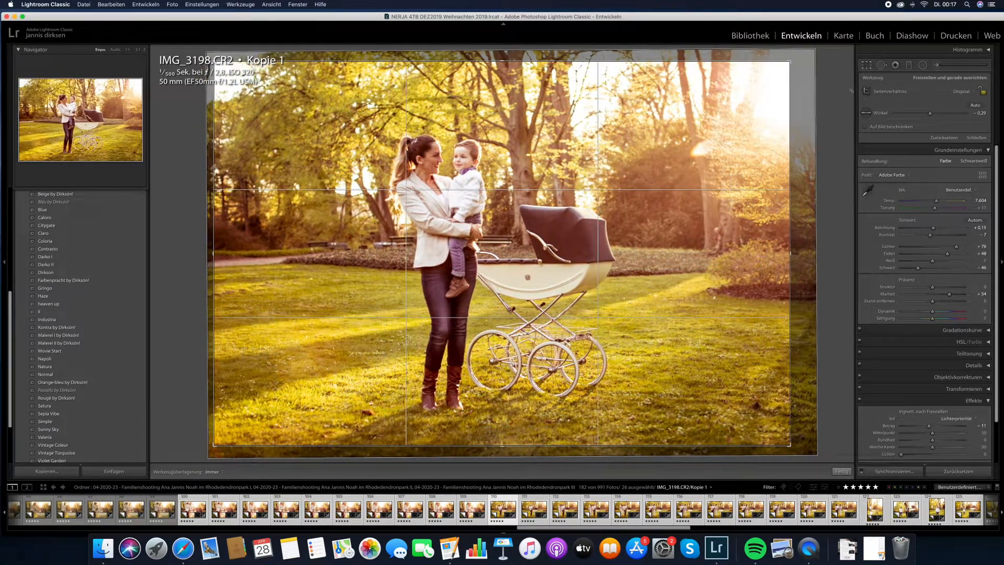
key(Return)
key(Right)
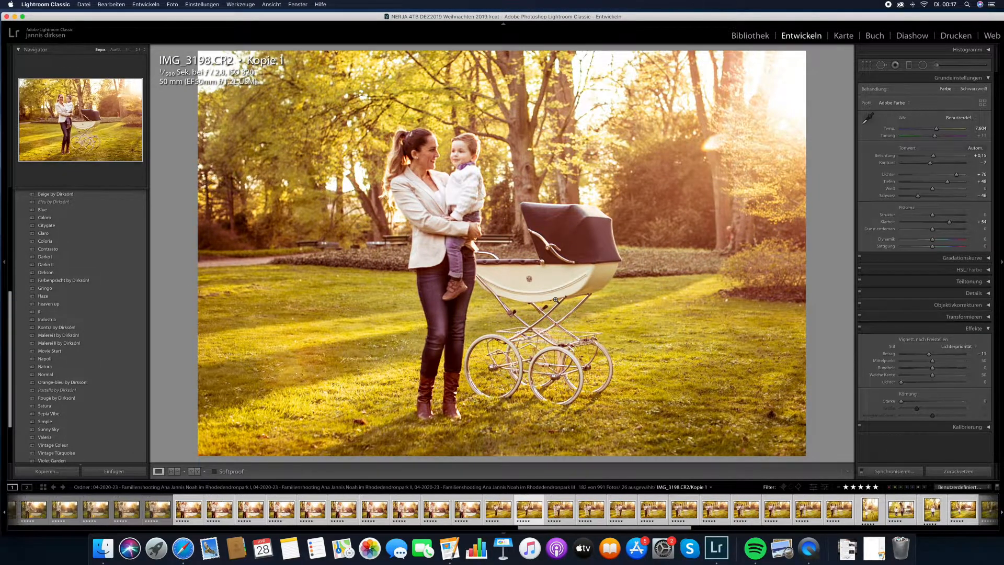
click(869, 64)
drag(830, 310, 829, 286)
key(Return)
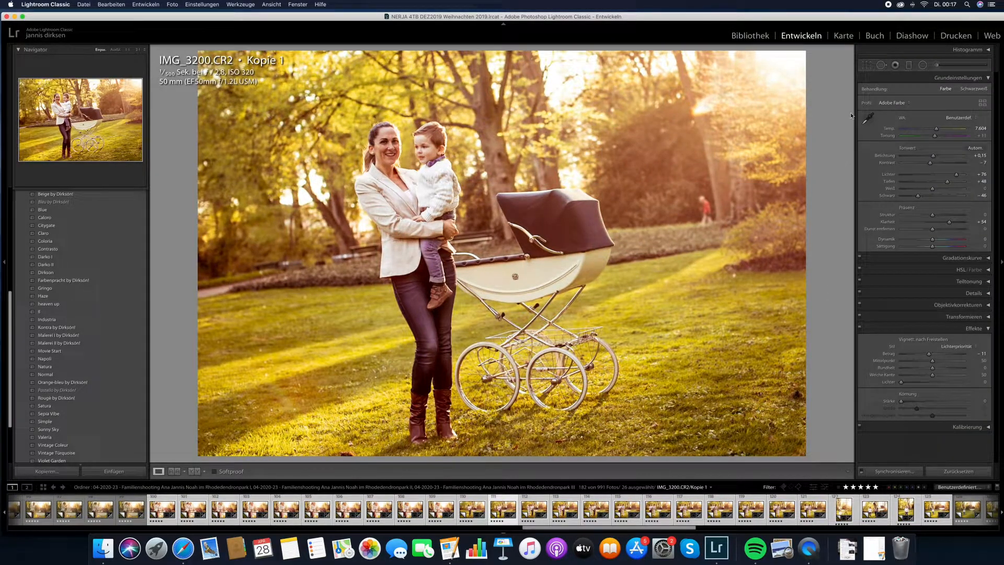
click(866, 64)
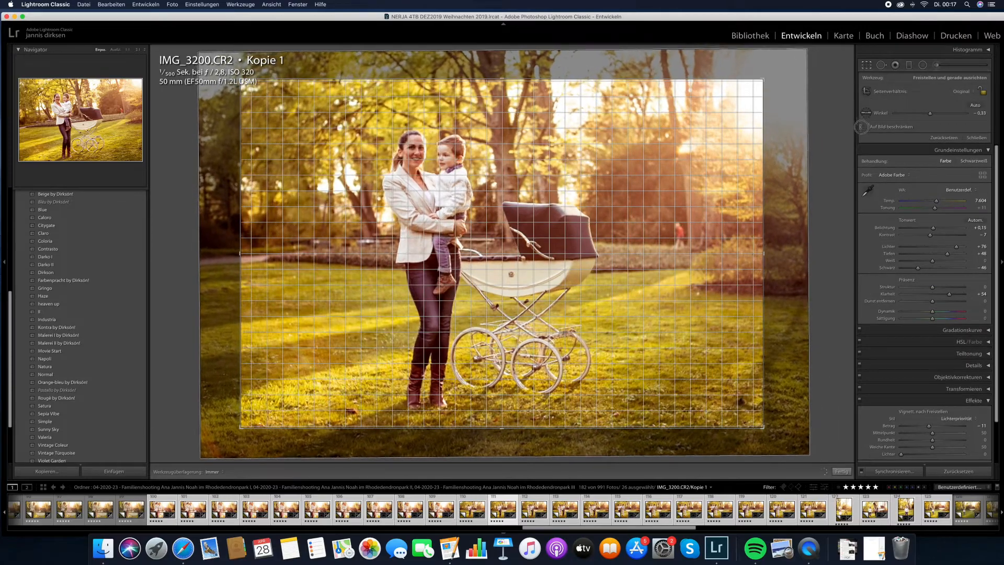
key(Return)
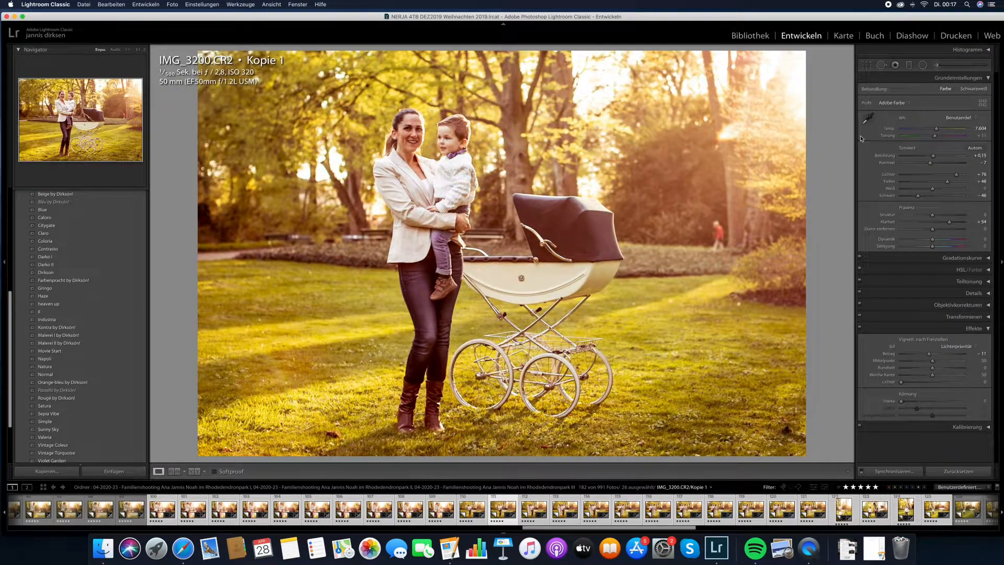
- Straighten IMG_3219 to a crop angle of about 0.93 and synchronise its settings to the remaining selected lawn shots
key(Right)
click(867, 64)
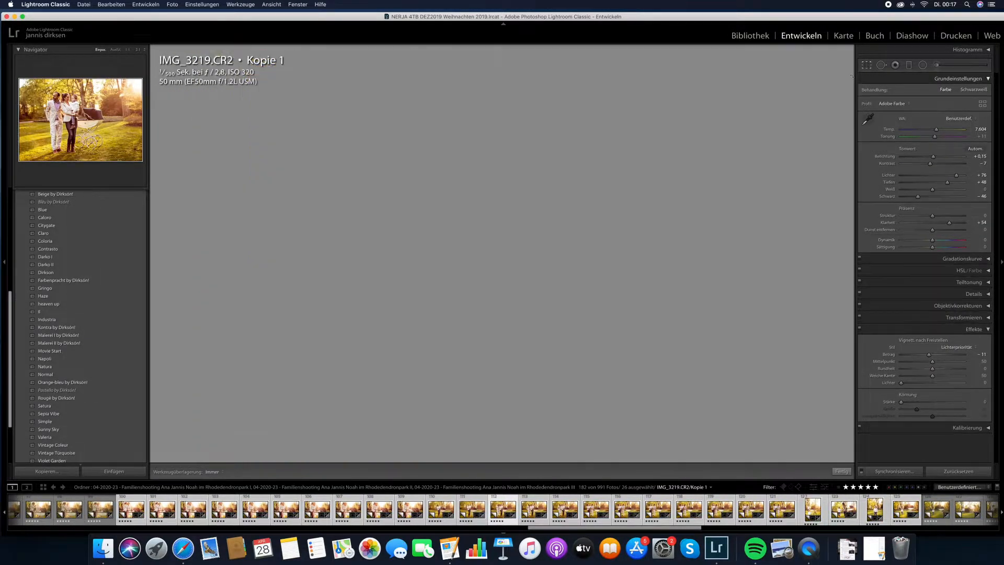
key(Return)
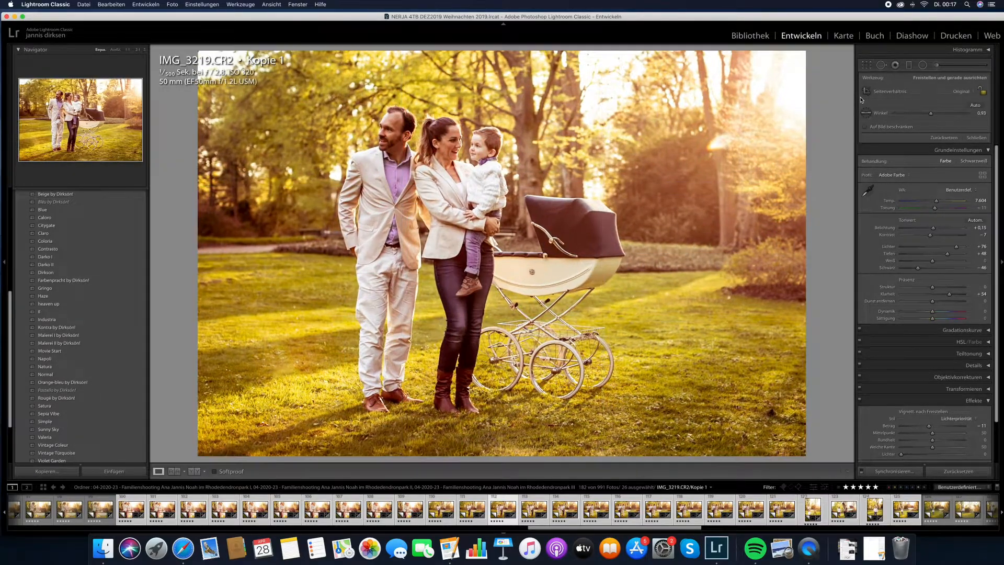
shift+click(899, 512)
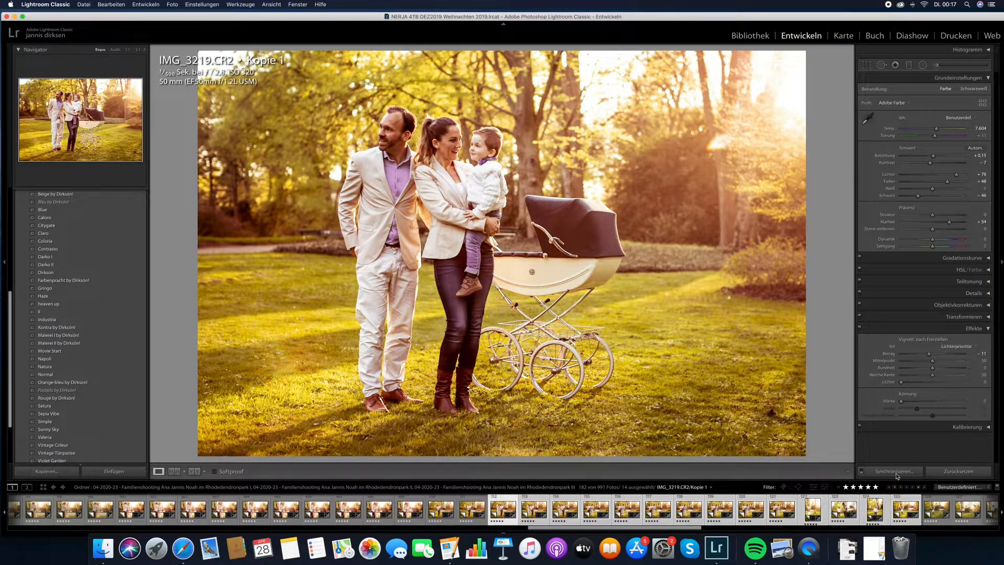
alt+click(895, 471)
- Examine the synchronised warm-toned lawn shots one by one, from IMG_3219 to IMG_3288
key(Right)
key(Right)
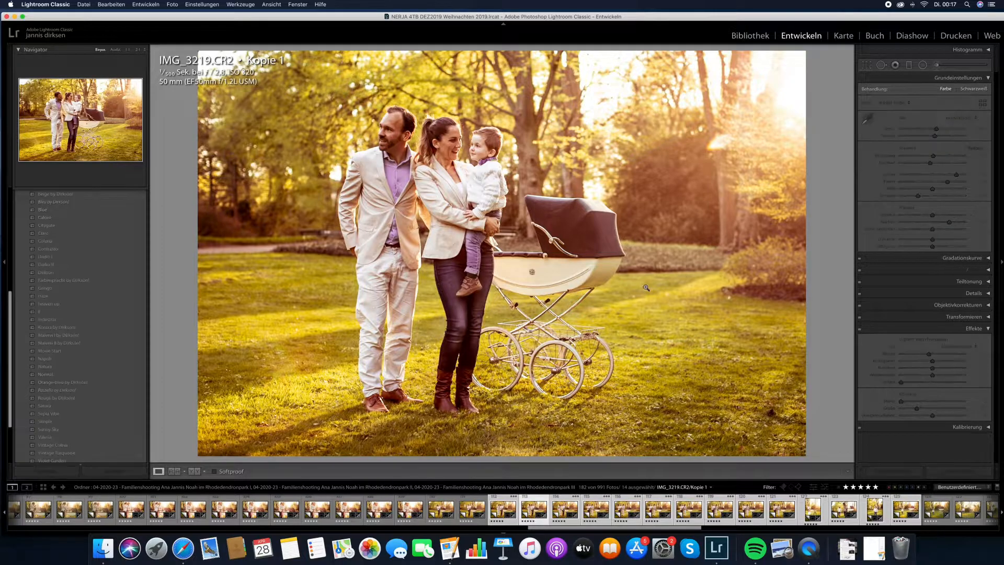
key(Right)
key(Right)
key(Right)
key(Right)
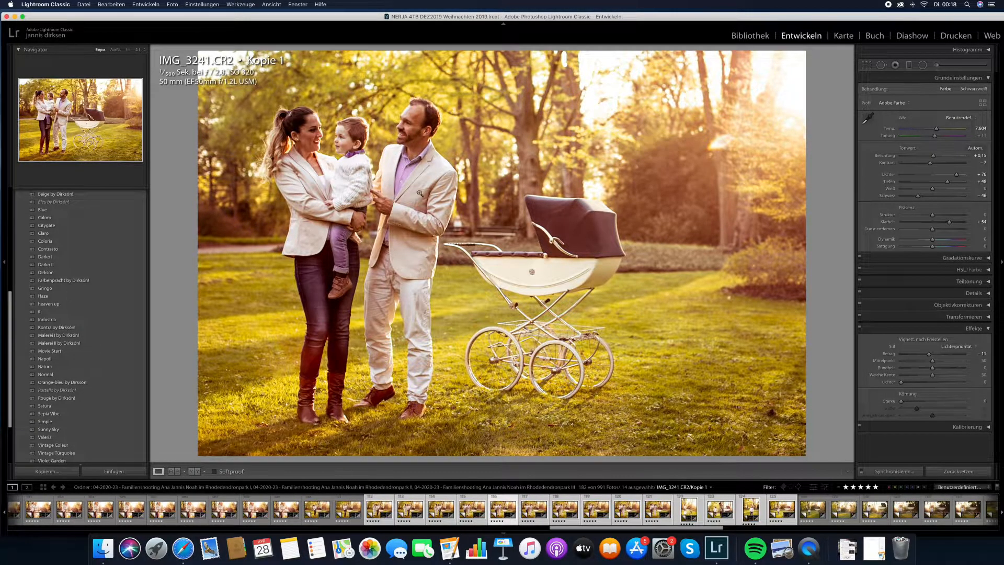
key(Right)
key(Right)
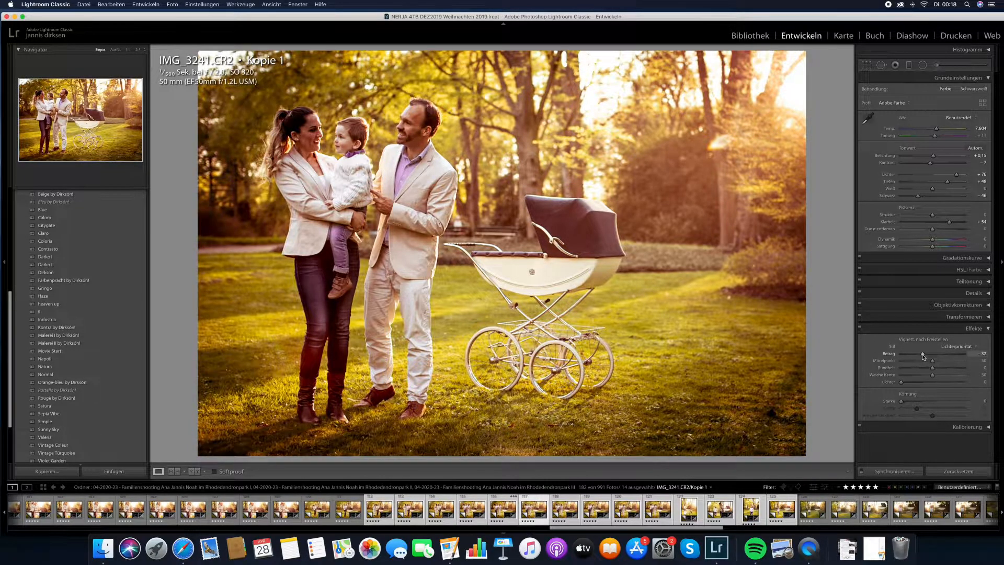
key(Right)
key(Right)
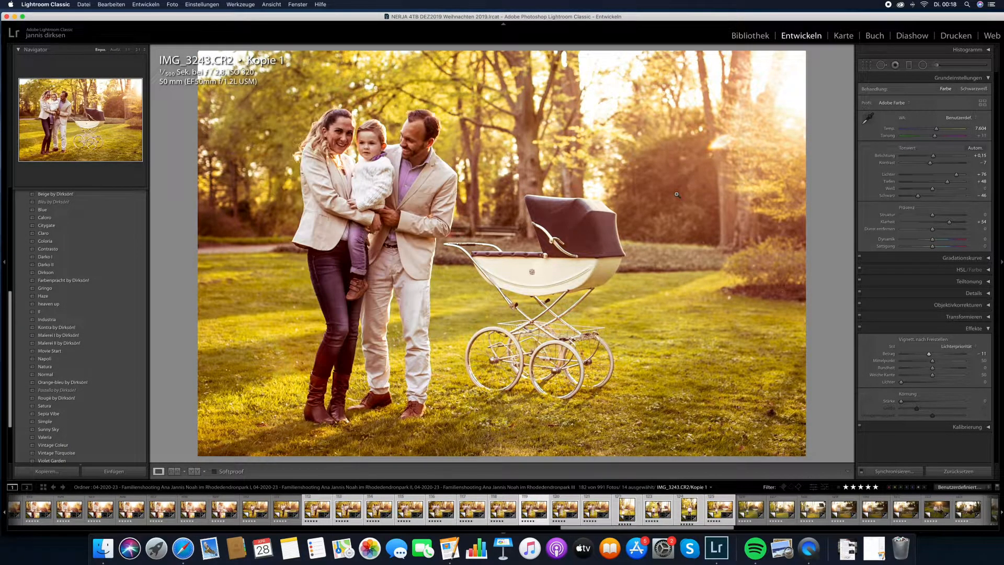
key(Right)
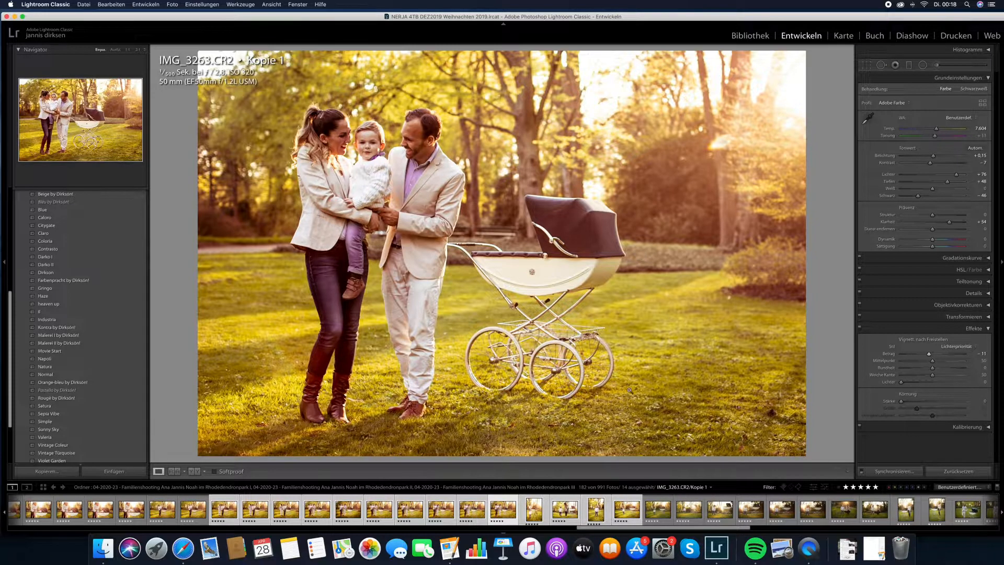
key(Right)
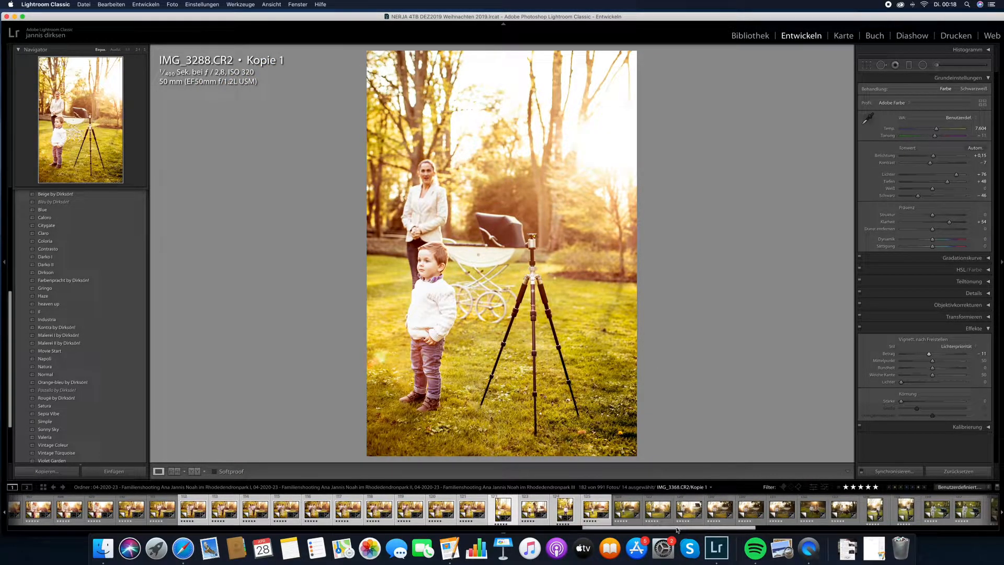
- Apply the Gringo preset to IMG_0713 near the start of the shoot, setting contrast to -52 and highlights to +14
drag(671, 528, 97, 532)
click(398, 517)
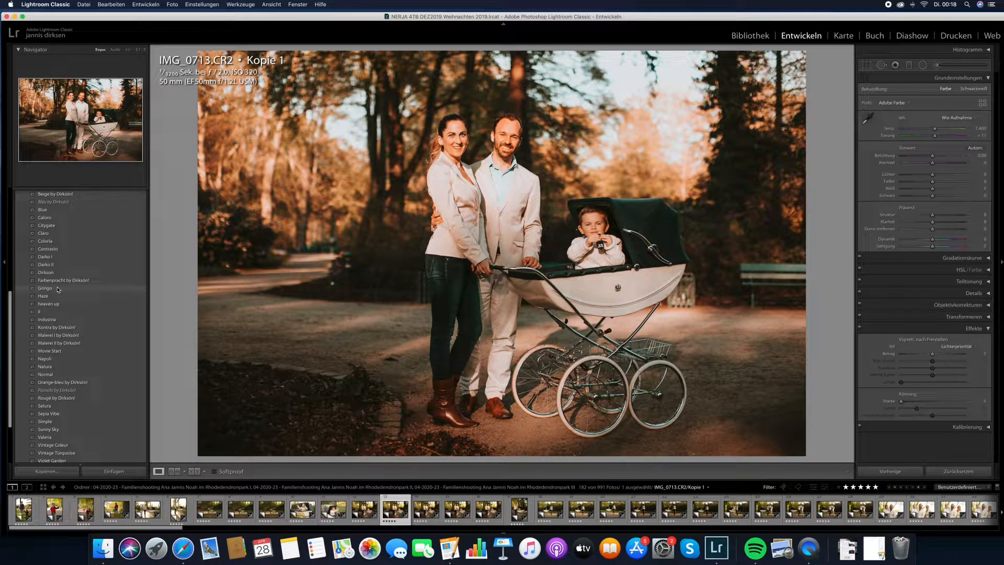
click(58, 290)
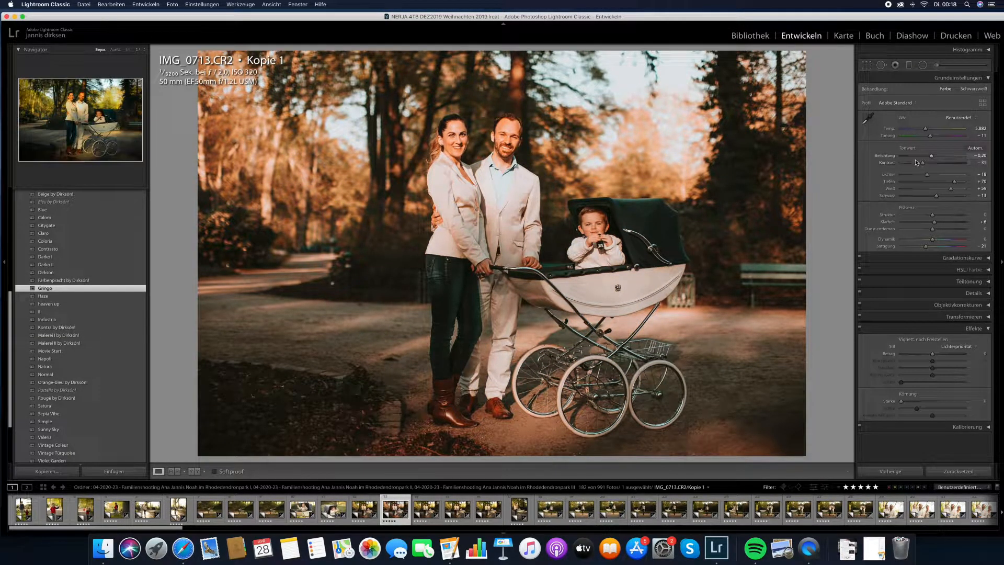
drag(916, 163, 916, 164)
click(936, 175)
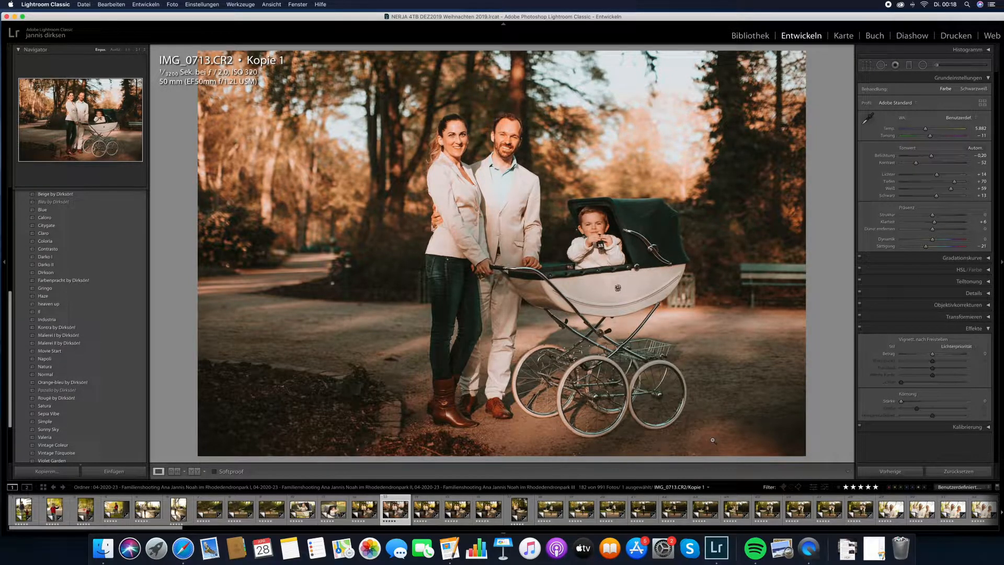
- Select all filtered virtual copies and synchronise every checked setting from IMG_0713 to them
key(super+a)
click(894, 471)
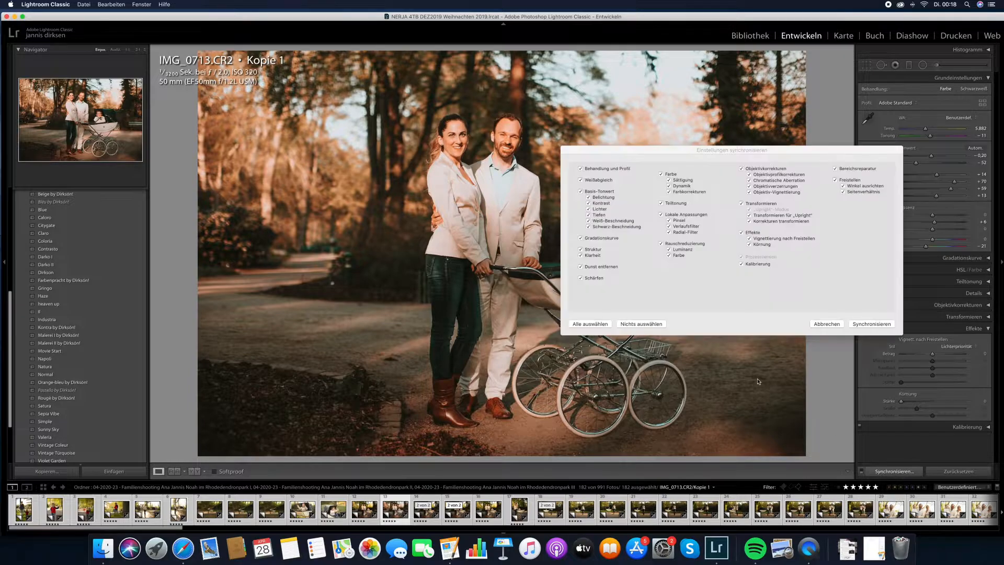
key(Return)
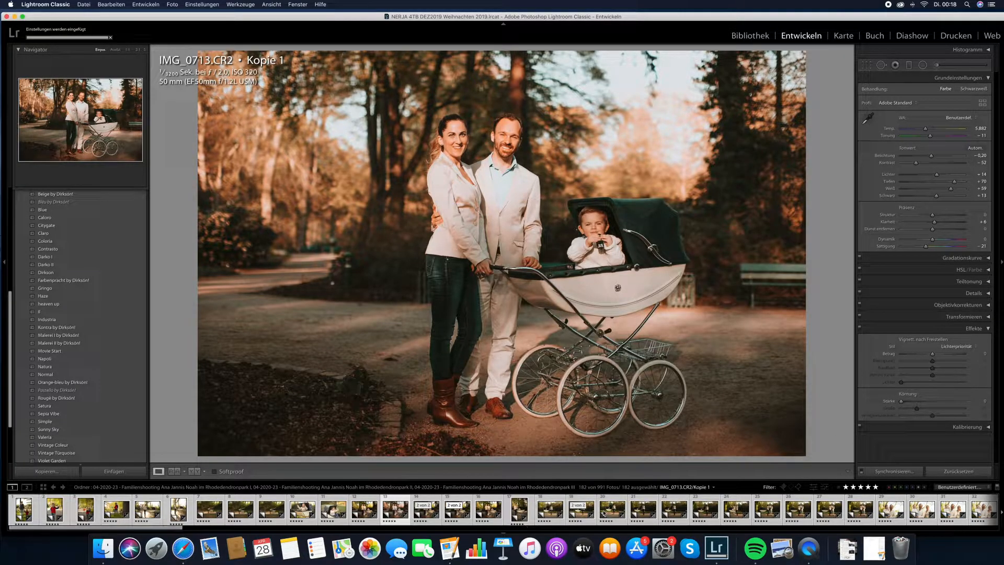
- Examine the synchronised Gringo look on the park shots from IMG_0716 to IMG_0850
key(Right)
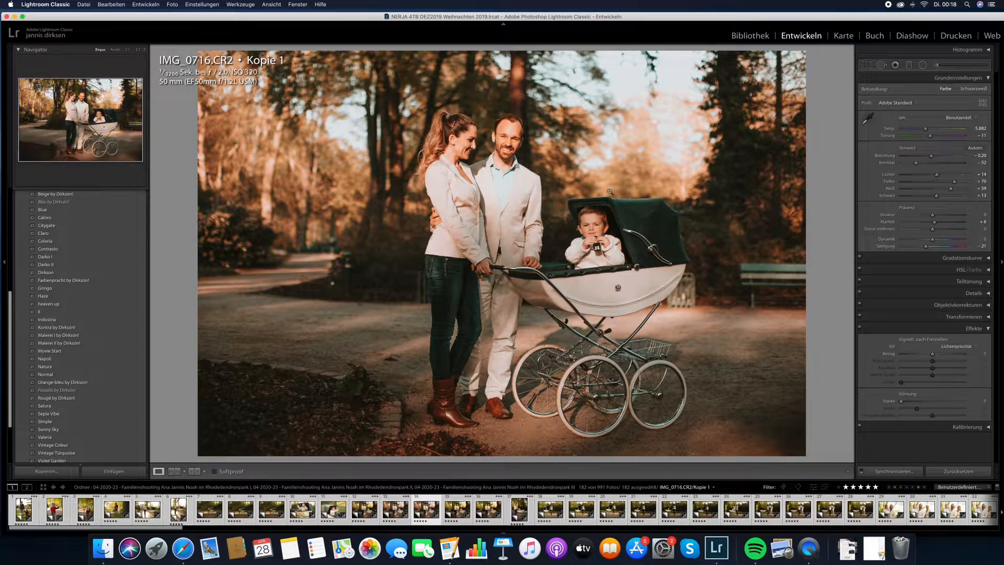
key(Right)
key(Right)
key(Right)
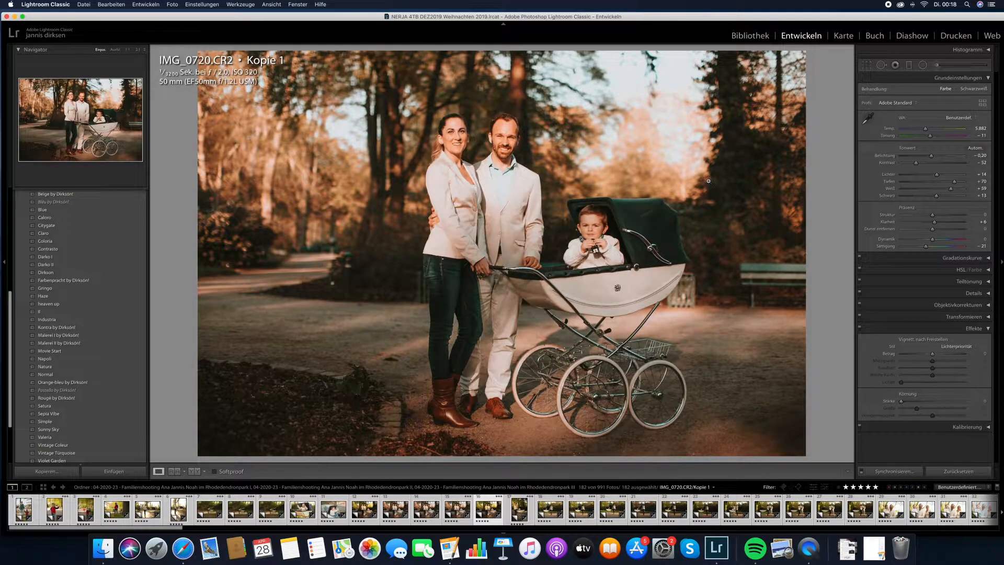
key(Right)
key(Right)
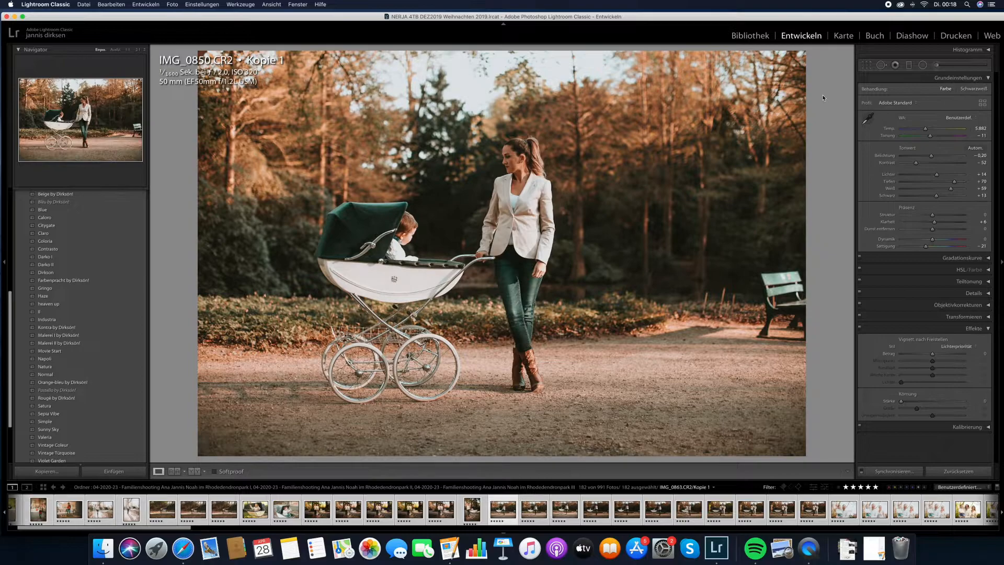
- Crop IMG_0850 tighter around the woman and the pram and synchronise its settings to the following pram shots up to IMG_0955
click(866, 65)
drag(806, 88, 780, 87)
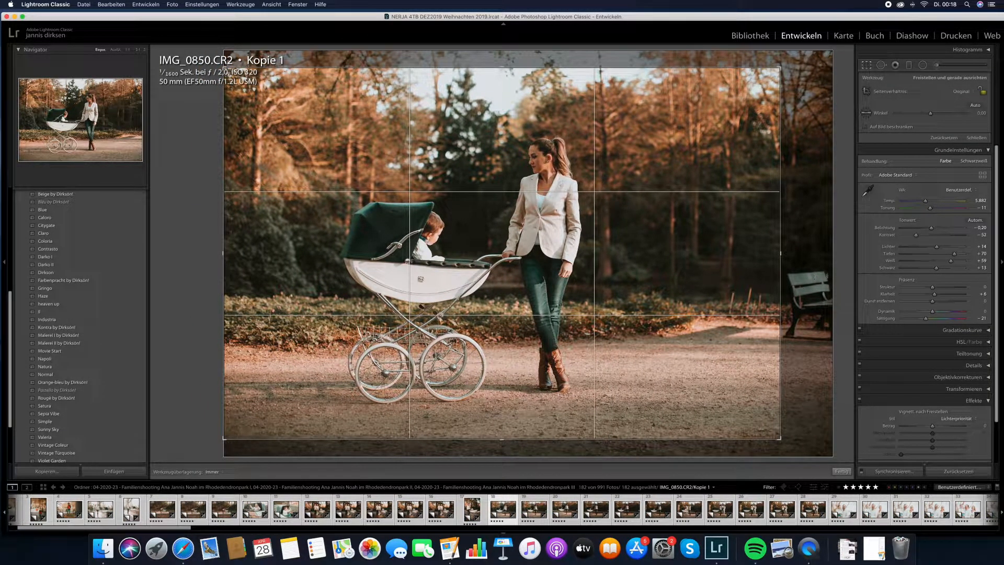
key(Return)
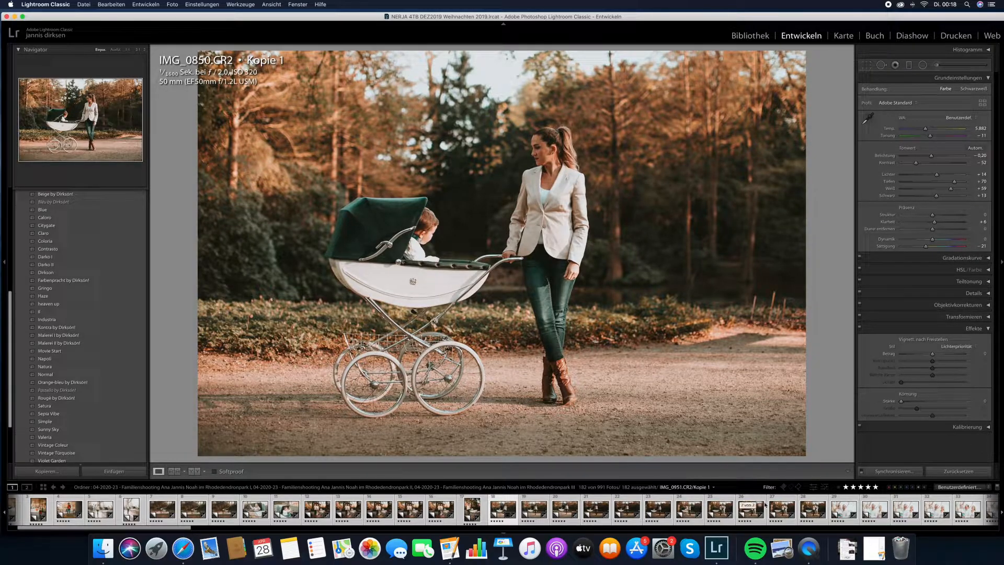
shift+click(806, 514)
click(894, 471)
key(Return)
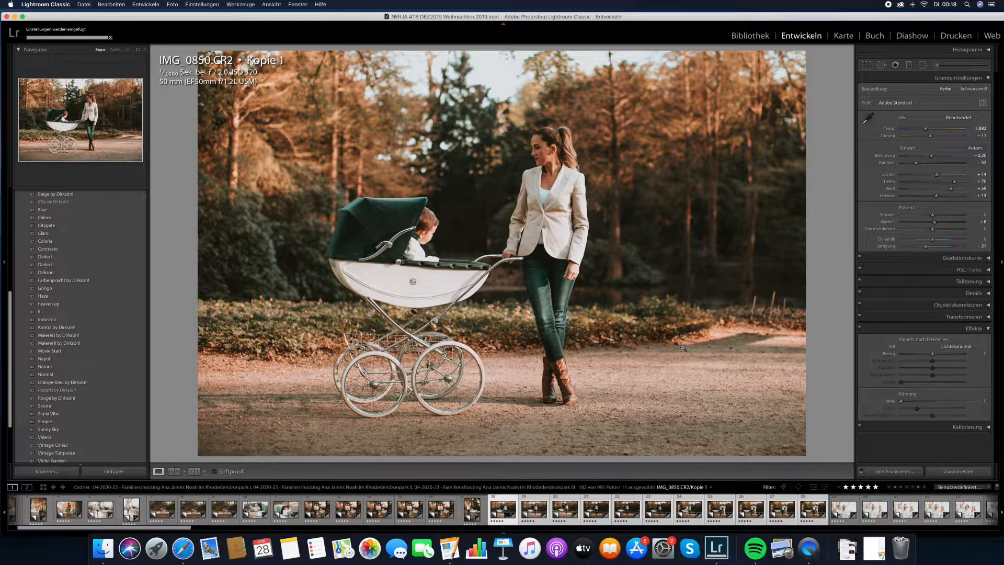
- Raise the exposure of IMG_0879 to +0.40 and of IMG_0880 to +0.15
key(Right)
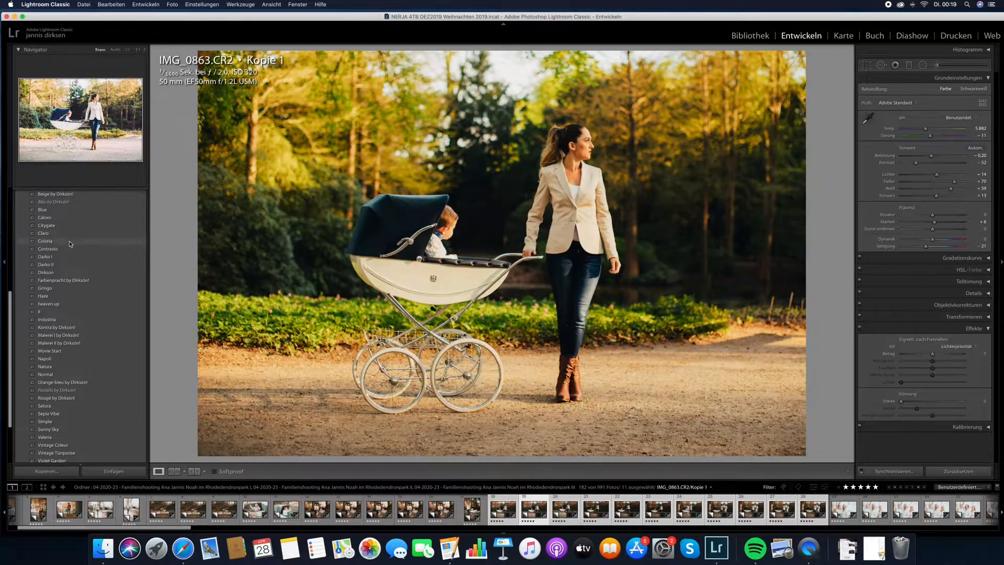
click(69, 241)
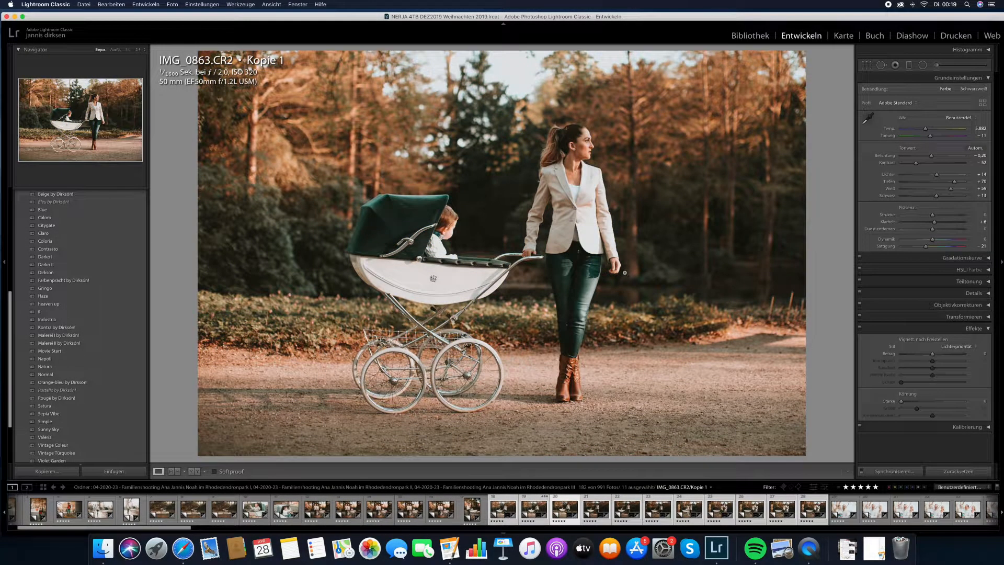
key(Right)
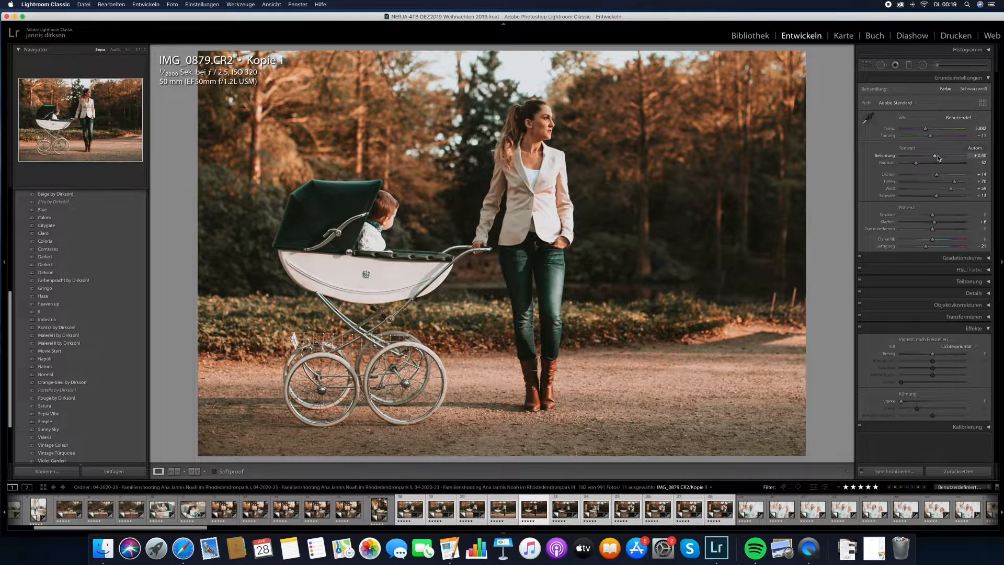
key(Right)
drag(932, 157, 935, 156)
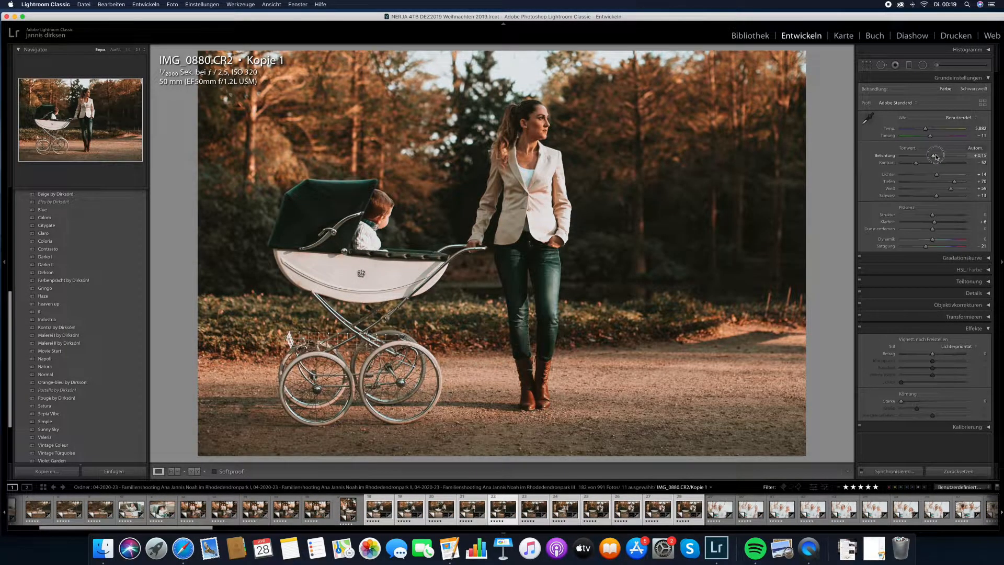
- Straighten the crop of IMG_0885 slightly and raise its exposure
key(Right)
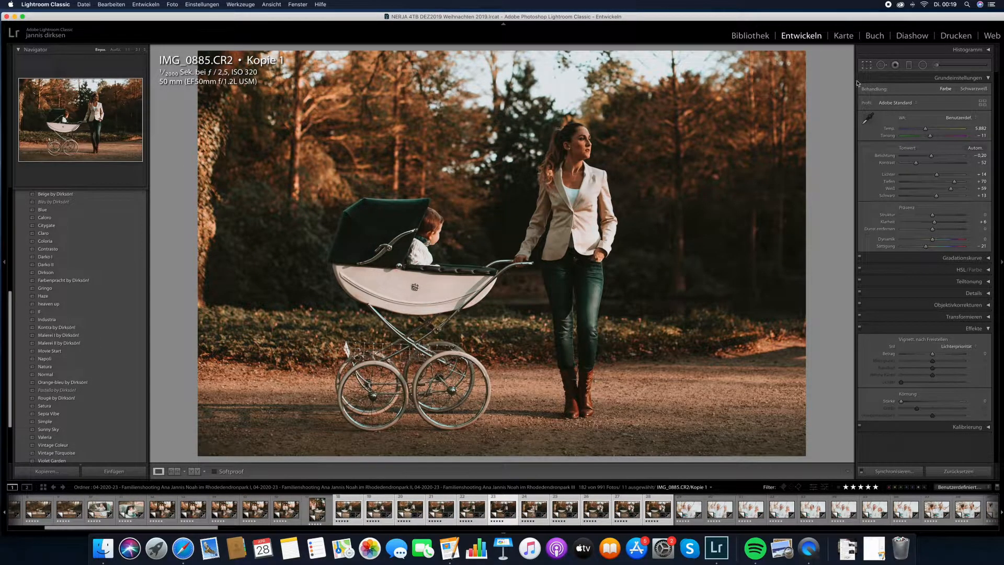
key(r)
drag(813, 116, 813, 109)
key(Return)
drag(930, 155, 935, 156)
- Examine the family pram shots from IMG_0951 to IMG_0955 and the family portrait IMG_1002
click(595, 515)
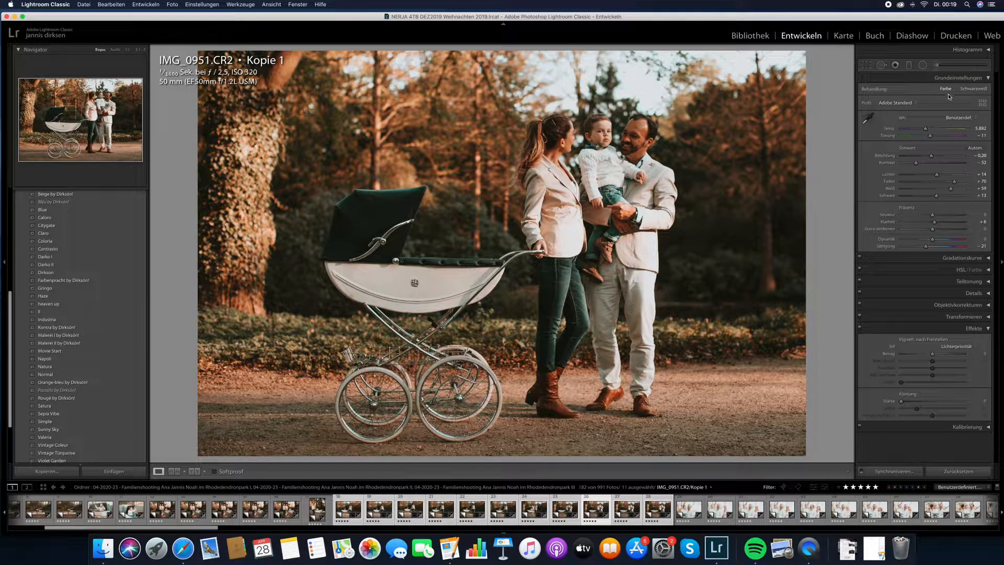
key(Right)
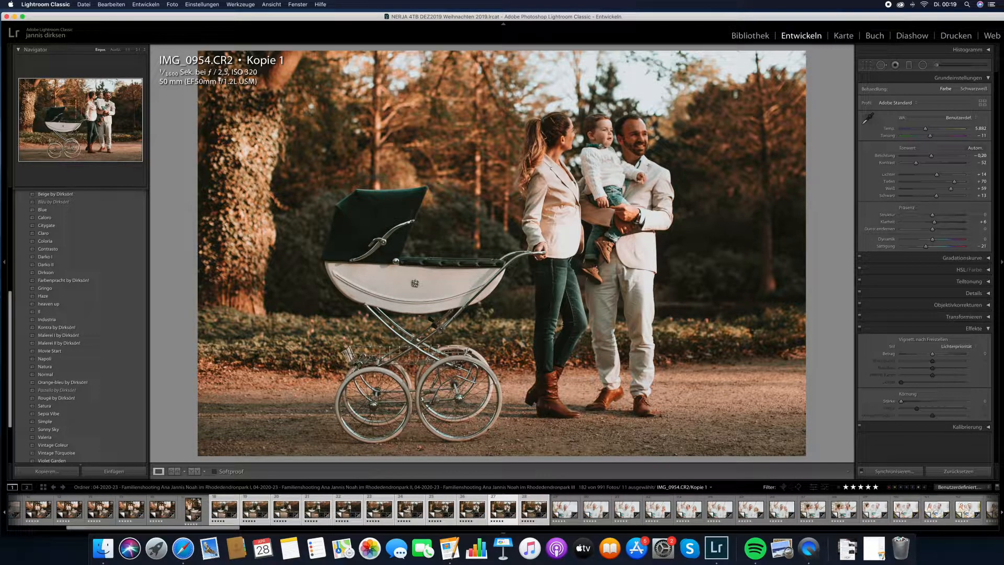
key(Right)
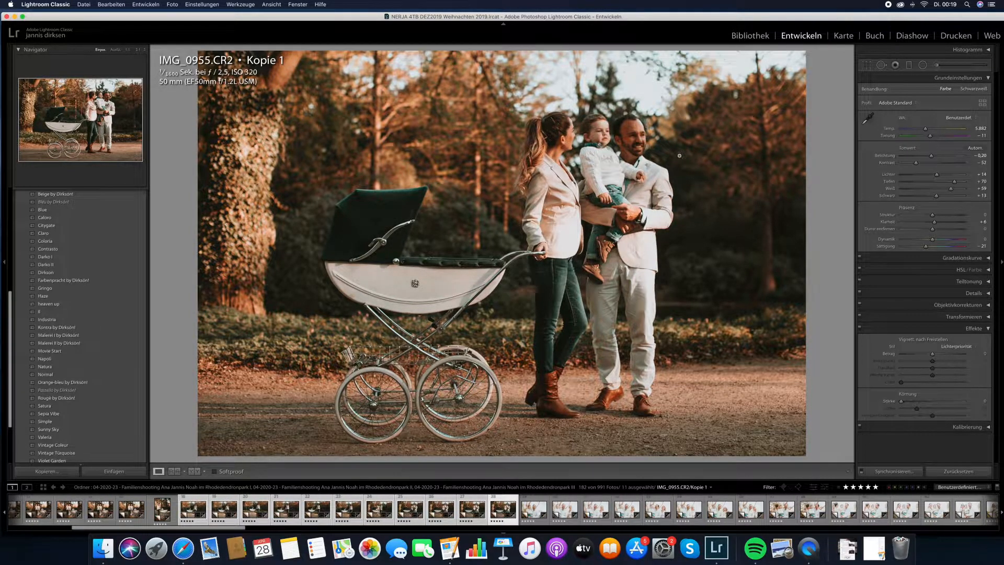
key(Right)
click(812, 511)
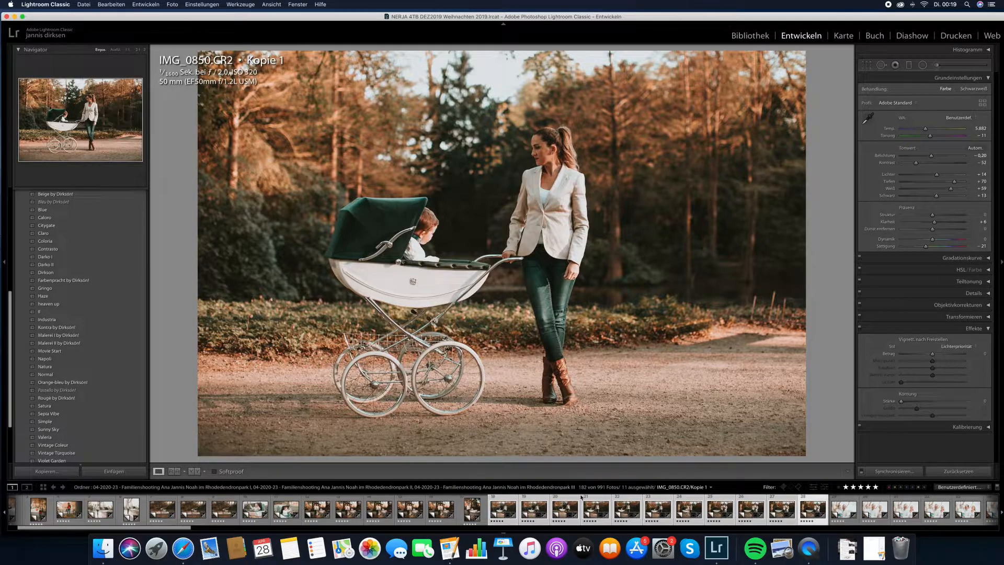
click(779, 505)
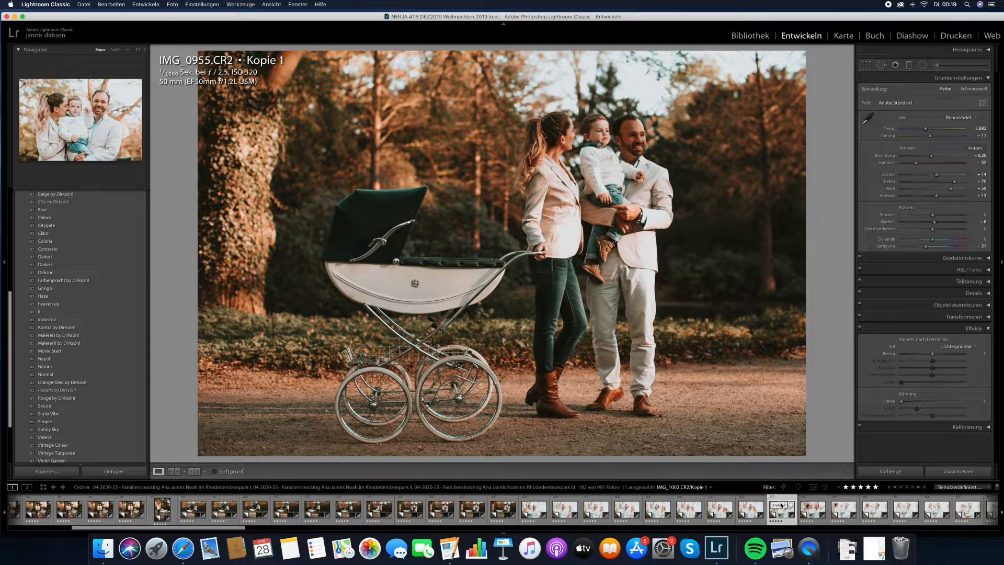
click(812, 506)
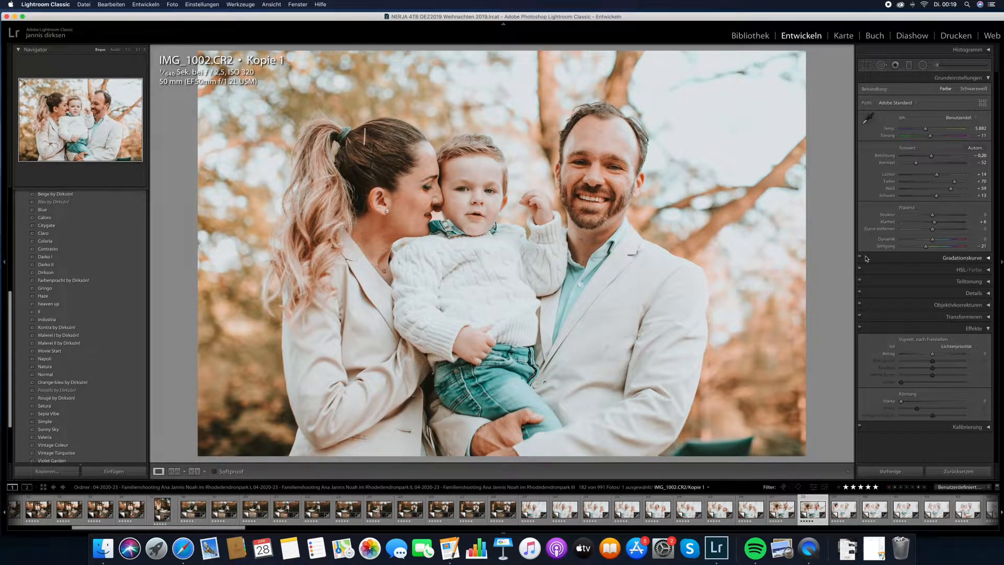
- Lower the exposure of the family portrait IMG_1018 to -1.40 and synchronise its settings to the eight portraits following it
key(Right)
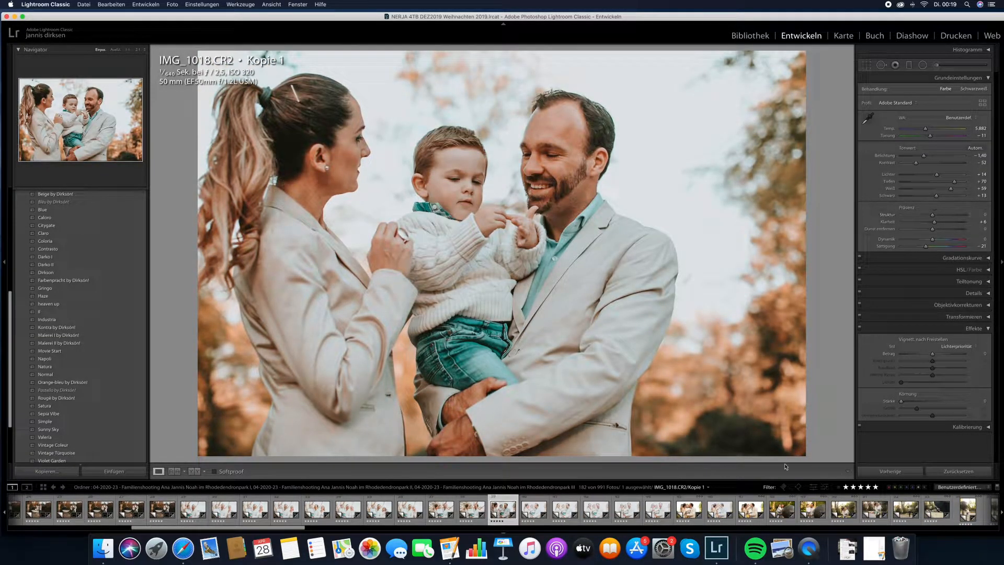
shift+click(750, 509)
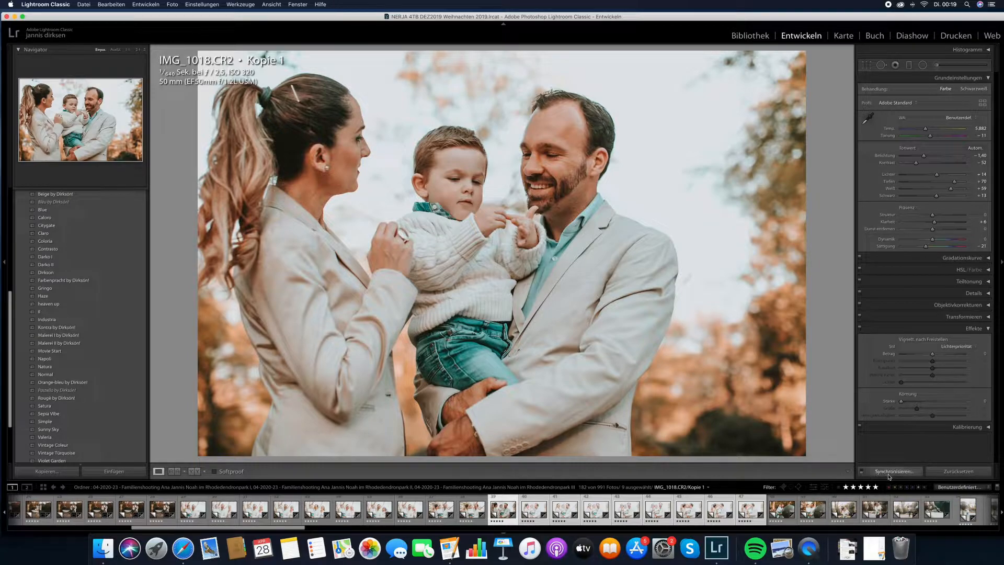
click(889, 472)
- Examine the darkened family portraits from IMG_1020 onwards and the father-and-son shots up to IMG_1058
key(Right)
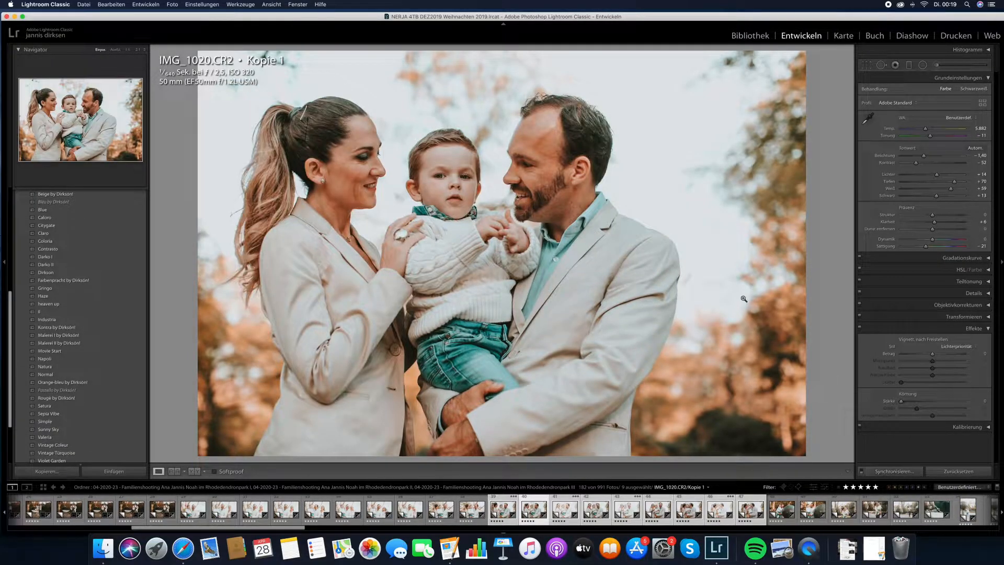
key(Right)
key(Right)
key(Right)
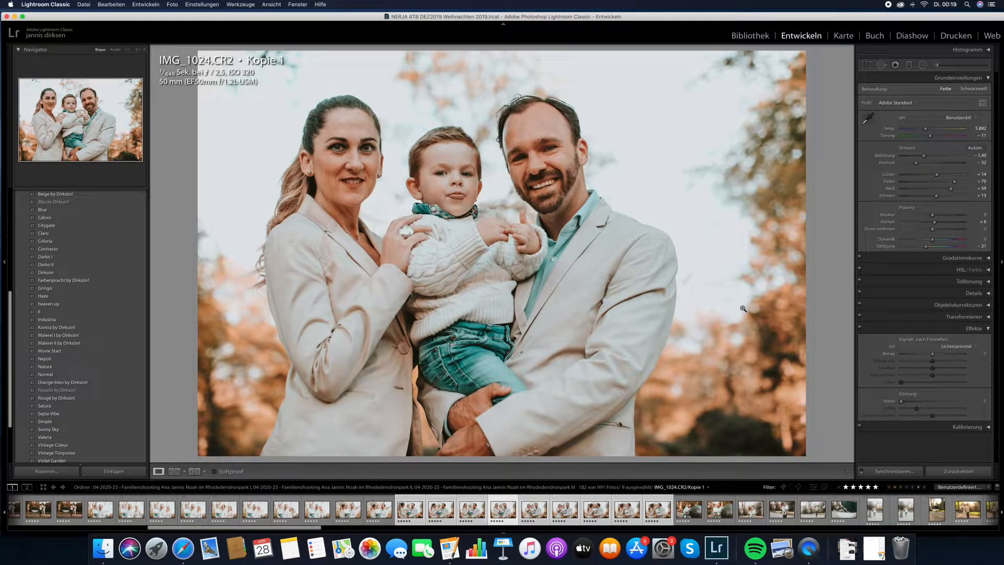
key(Right)
click(720, 510)
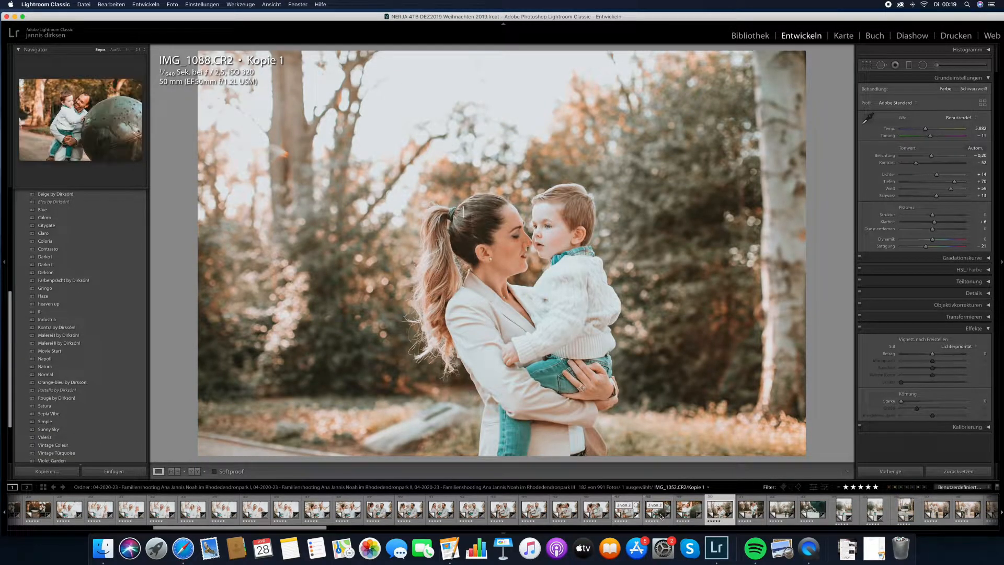
click(661, 512)
key(Right)
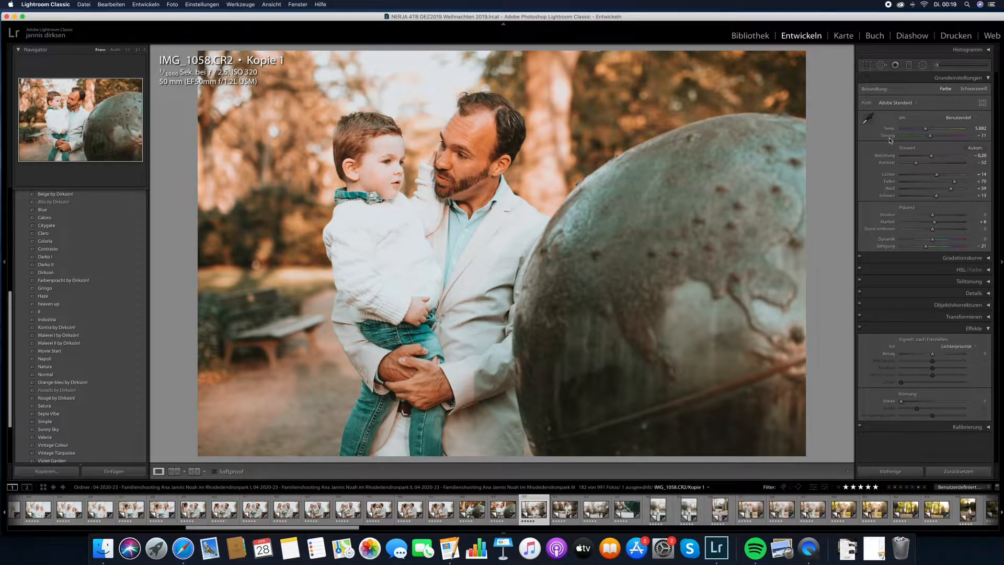
- Crop IMG_1088 tighter around the mother and child
key(Right)
click(867, 65)
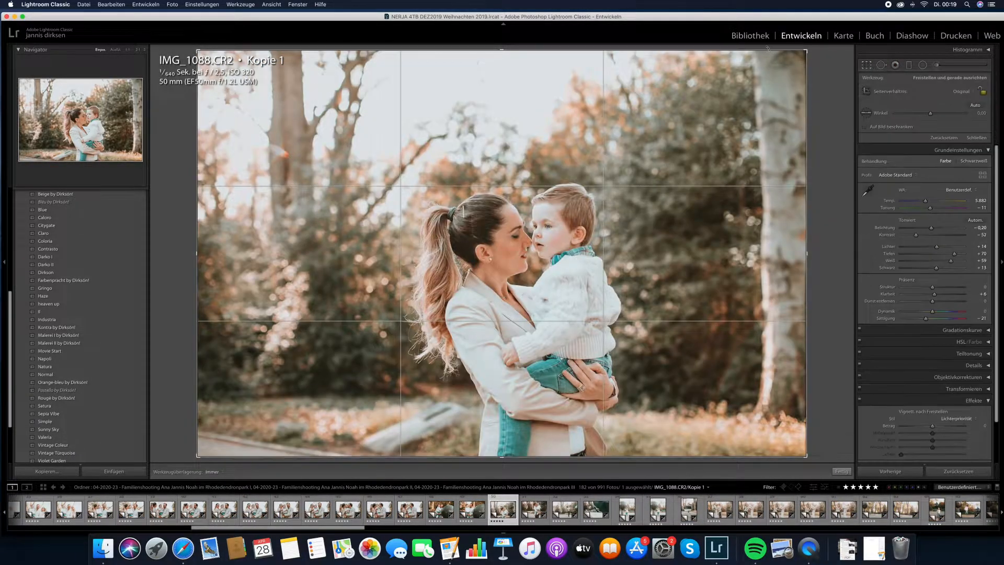
key(Return)
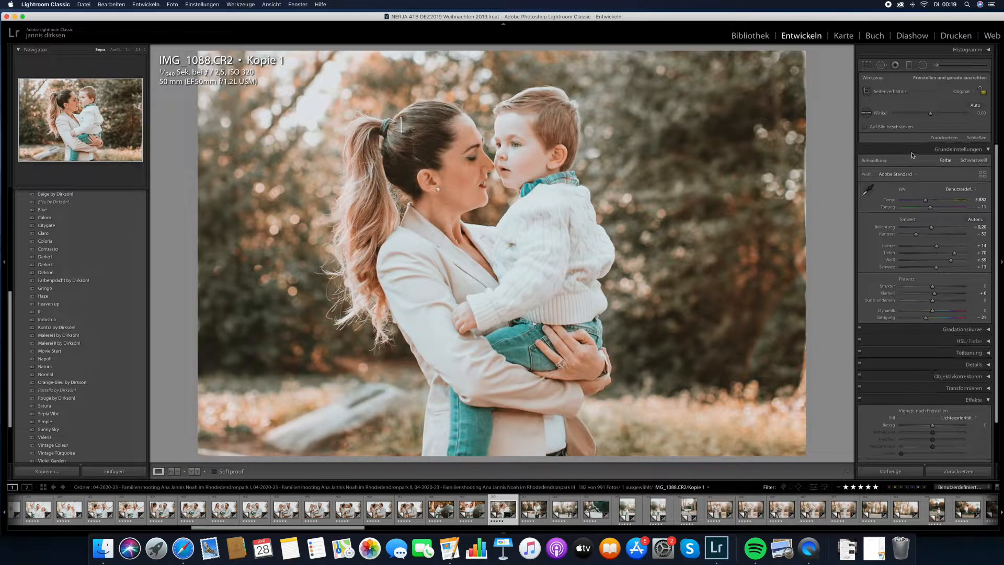
- Fine-tune the exposure of the mother-and-child shots from IMG_1091 to IMG_1094
key(Right)
key(Right)
key(Right)
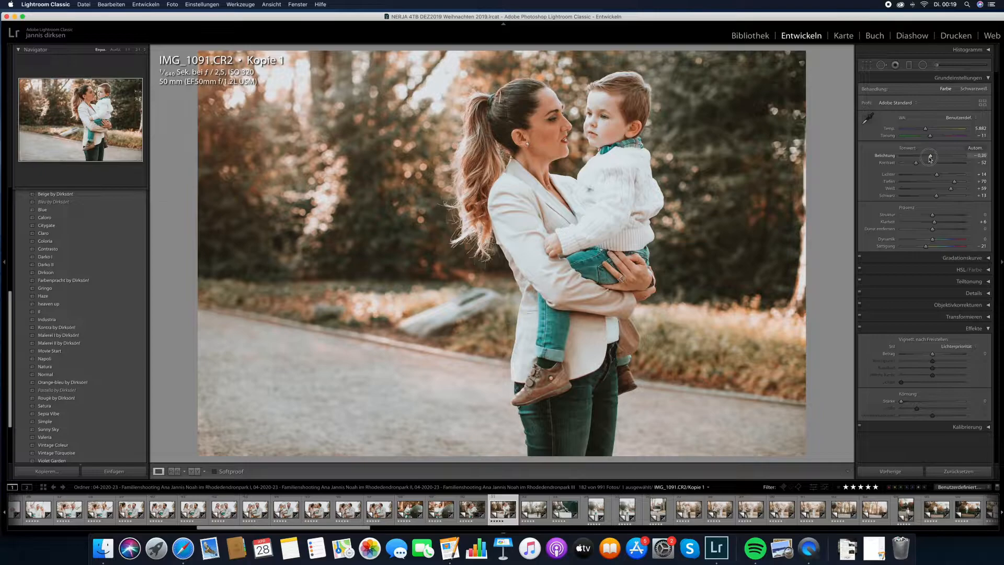
key(Right)
key(Right)
key(Right)
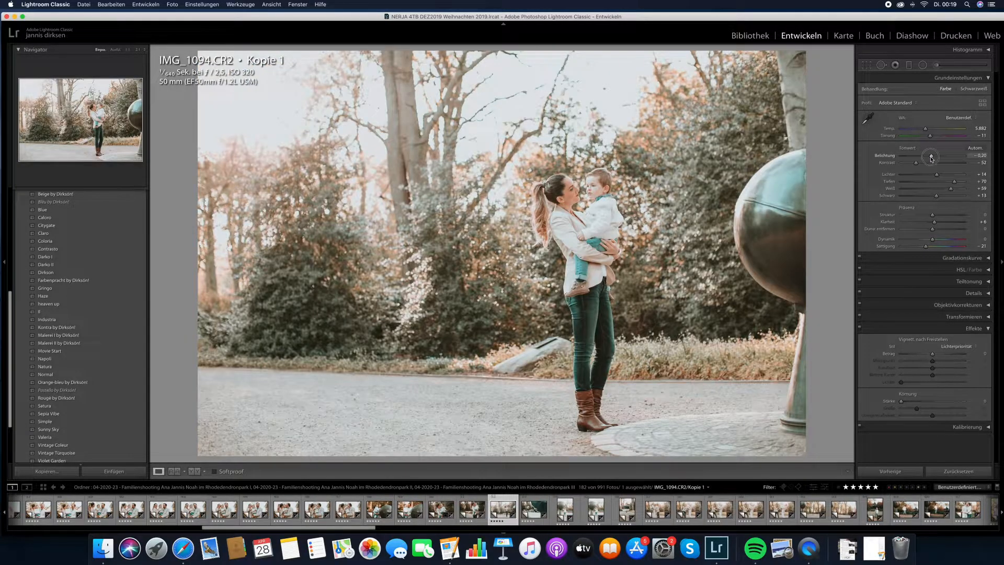
- Lower the exposure of the pram shot IMG_1161 to -1.25 and of the family shot IMG_2784 to -0.85
key(Right)
key(Right)
key(Right)
key(Right)
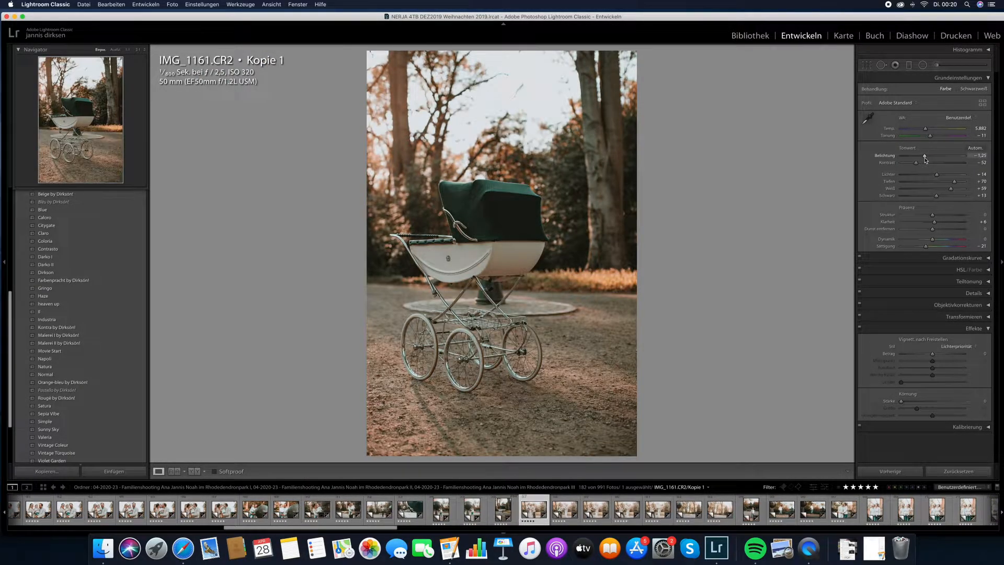
key(Right)
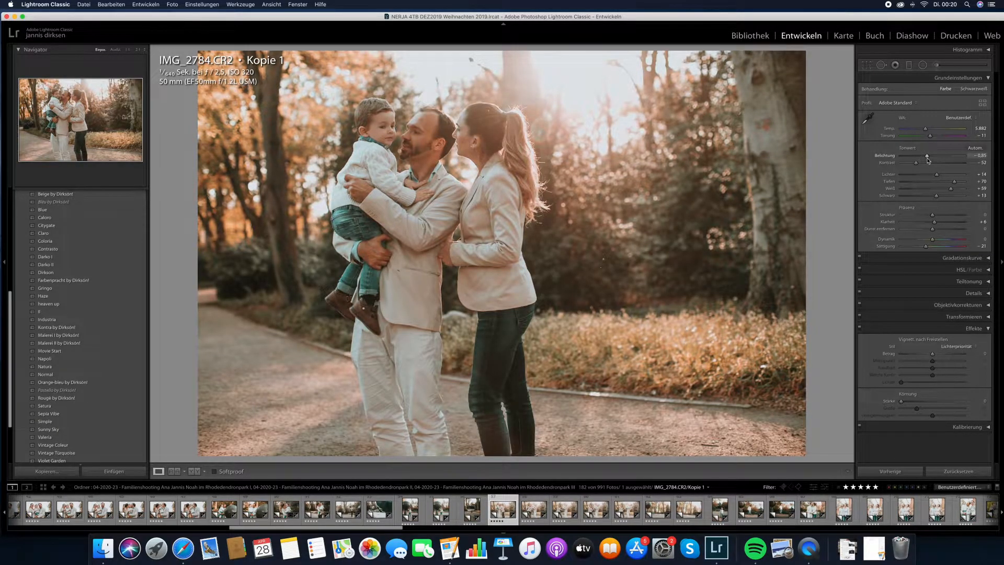
key(Right)
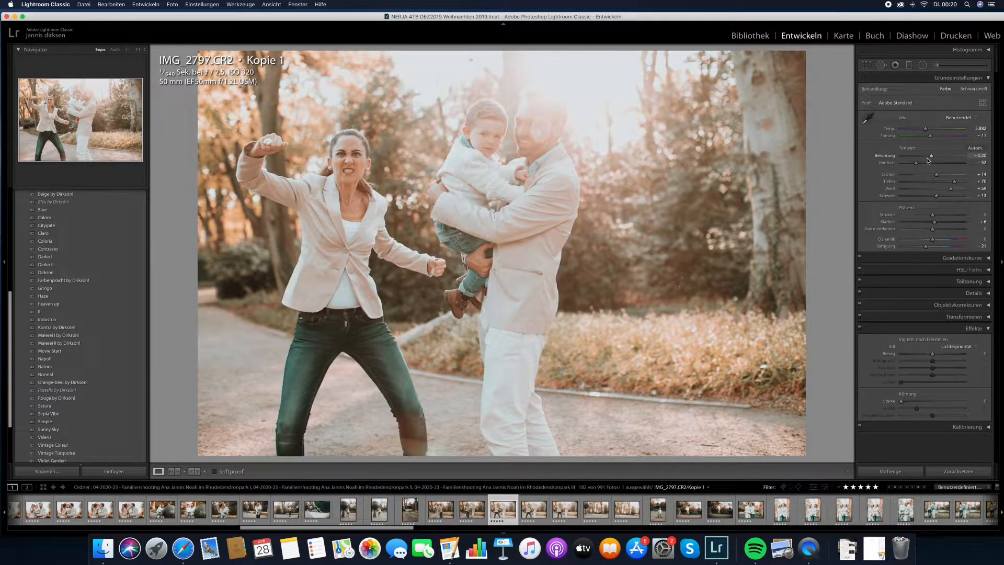
- Lower the exposure of IMG_2846, the boy standing on the park path, to -0.70
key(Right)
key(Right)
key(Right)
key(Right)
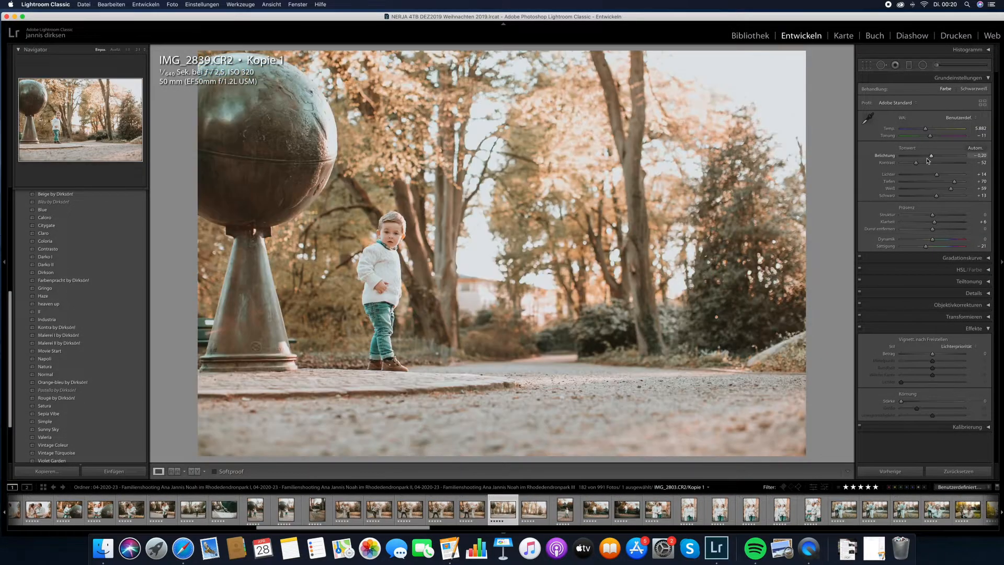
key(Right)
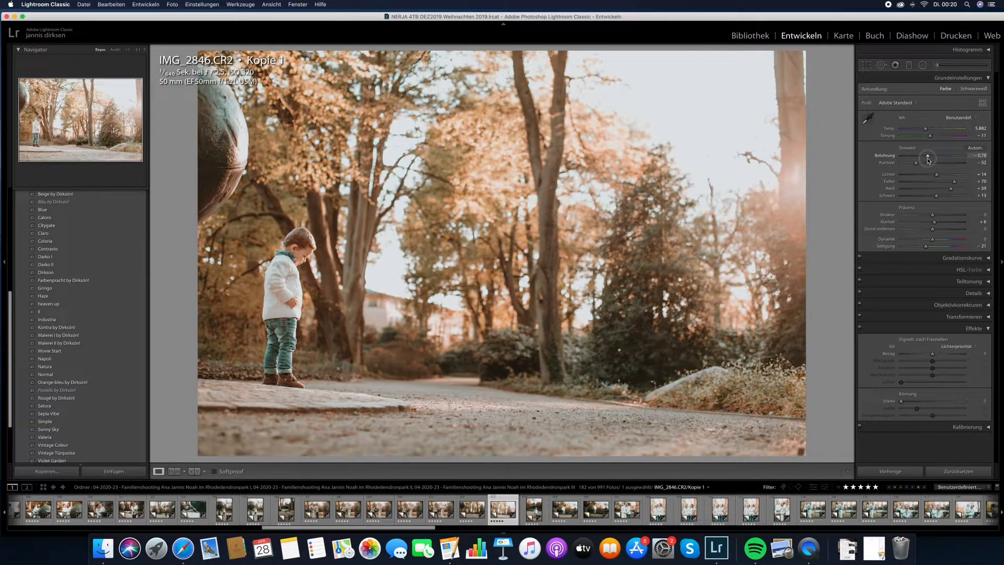
- Set the exposure of IMG_2856, the boy beside the bronze sphere, to -0.15
key(Right)
key(Right)
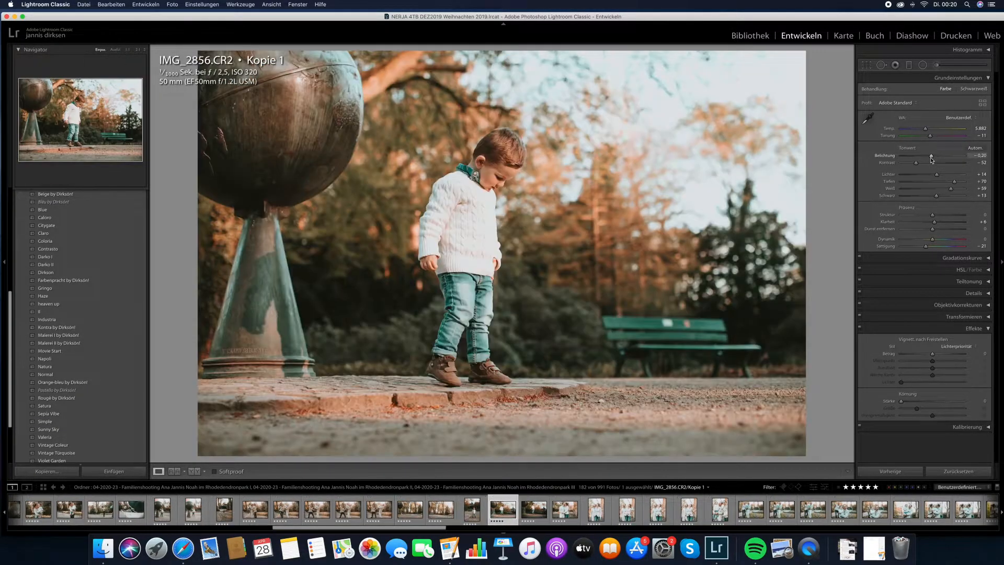
click(931, 158)
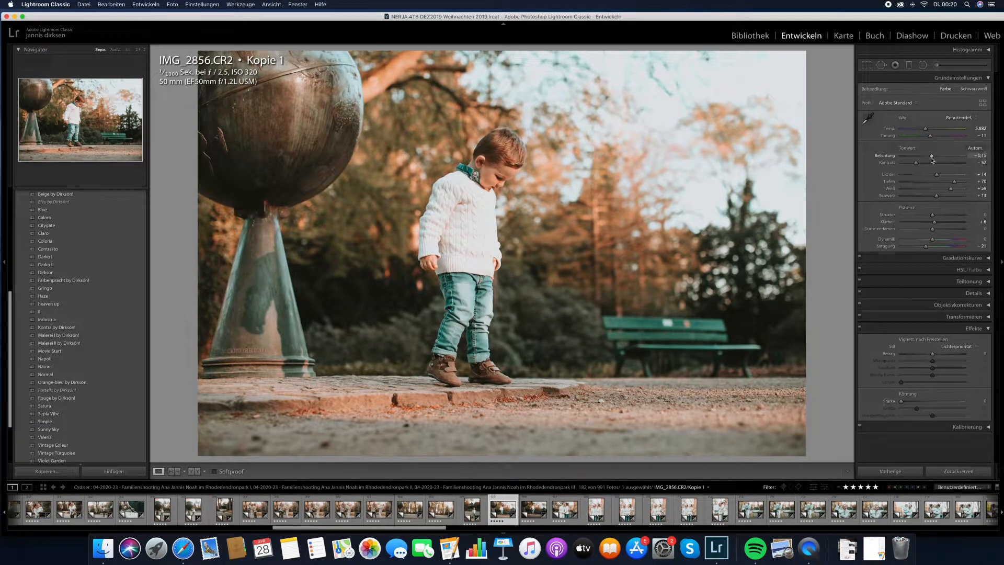
key(Right)
click(932, 158)
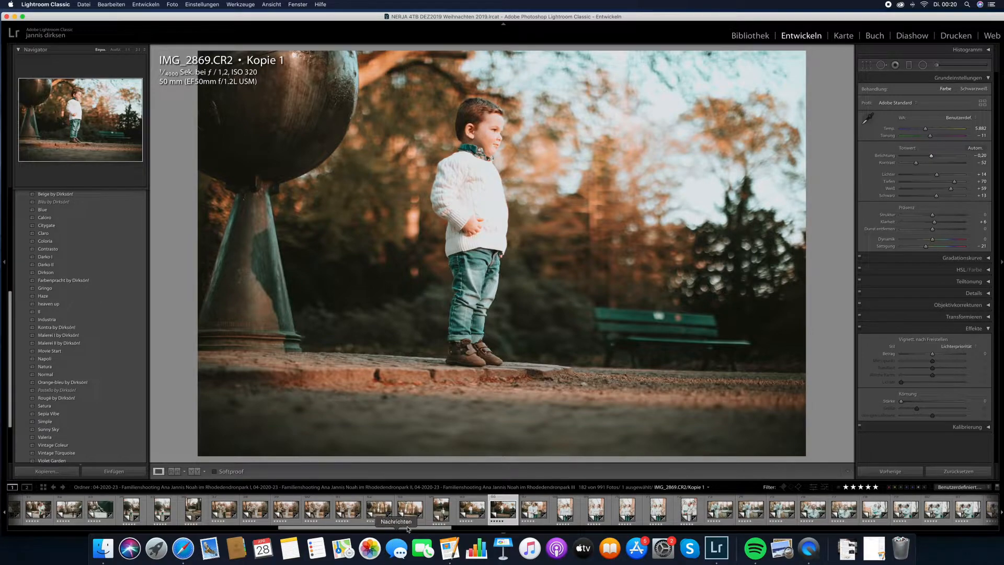
- Lower the exposure of the pram shot IMG_3880 to -1.60 and synchronise its settings with the eight pram shots that follow it
drag(404, 527, 967, 510)
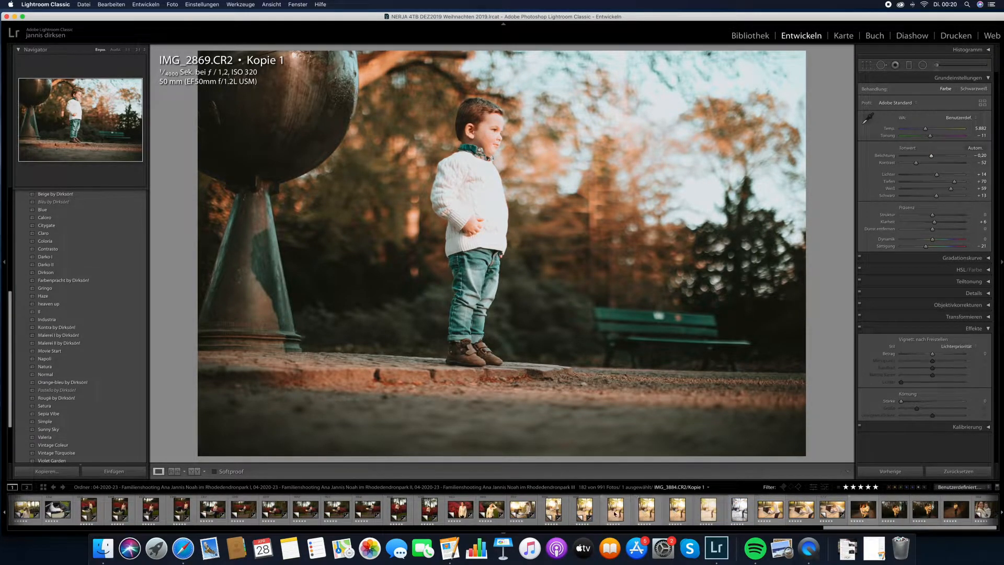
click(584, 508)
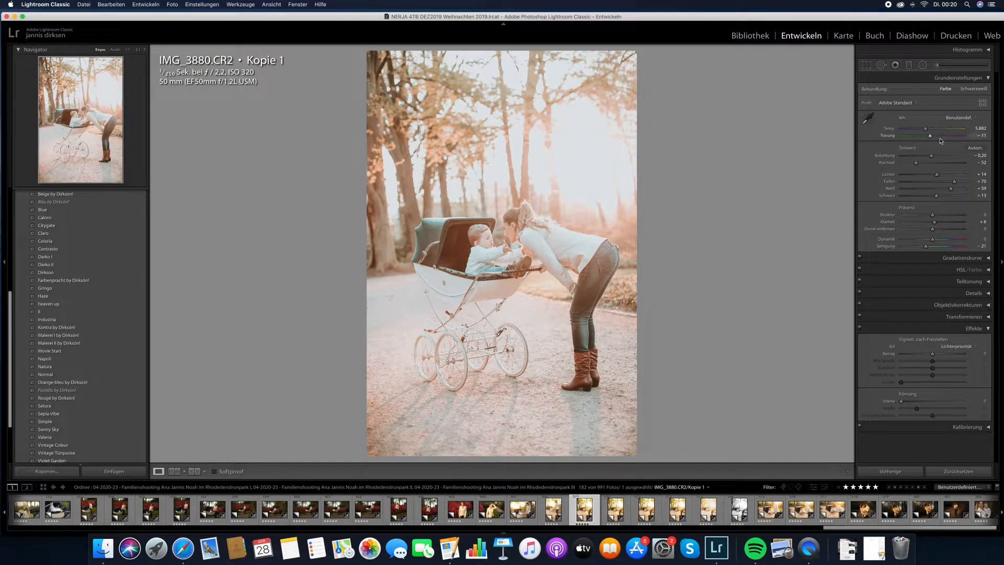
drag(927, 159, 918, 158)
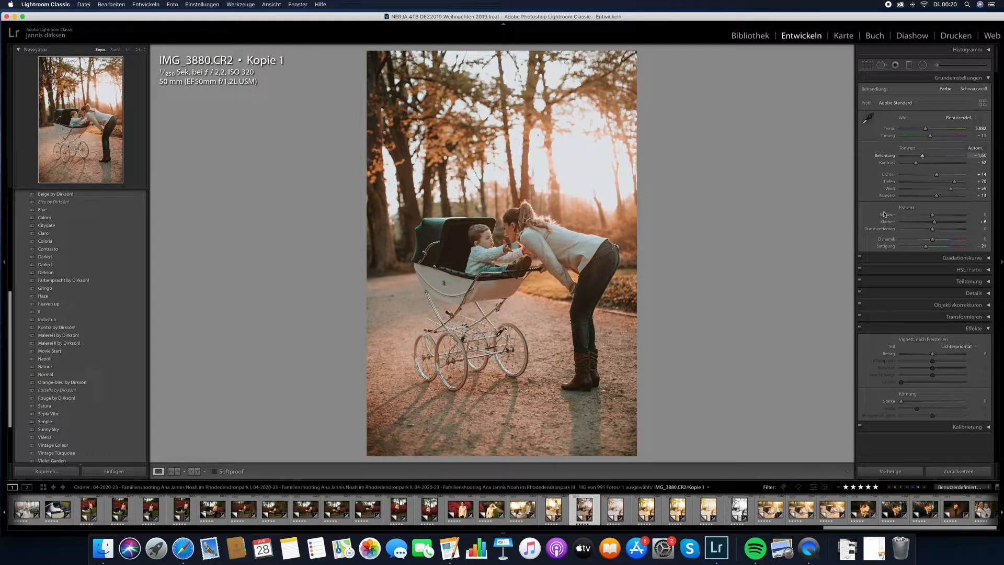
shift+click(832, 508)
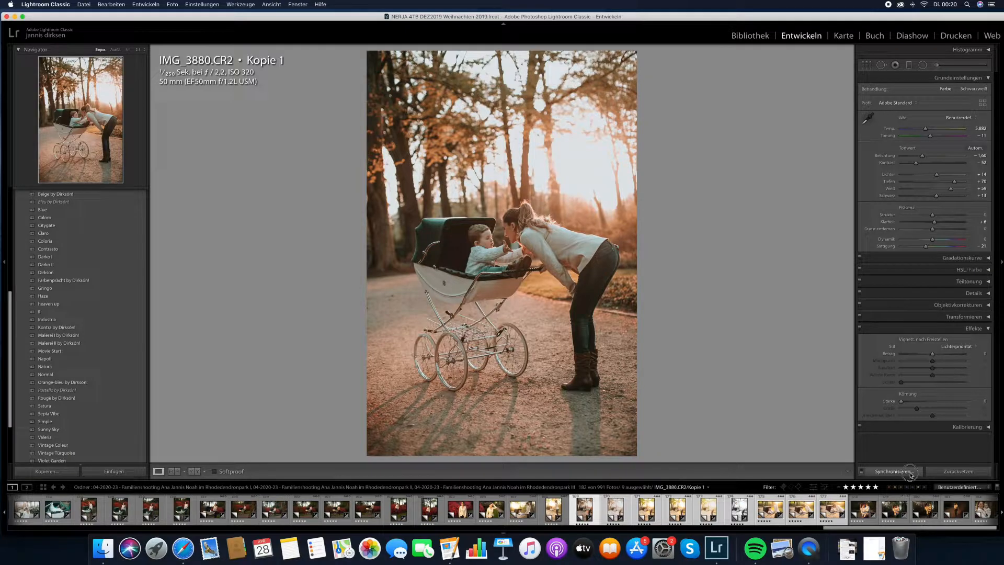
click(908, 473)
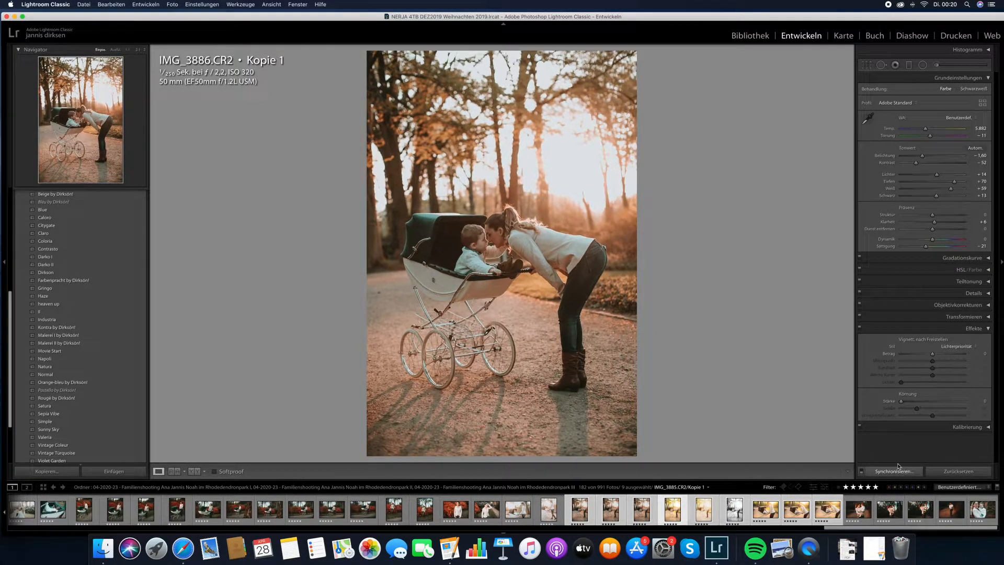
- Straighten the crop of the upright pram shot IMG_3886 and inspect the mother and child in IMG_3887 up close
click(868, 68)
drag(789, 114, 788, 106)
key(Return)
drag(471, 249, 494, 246)
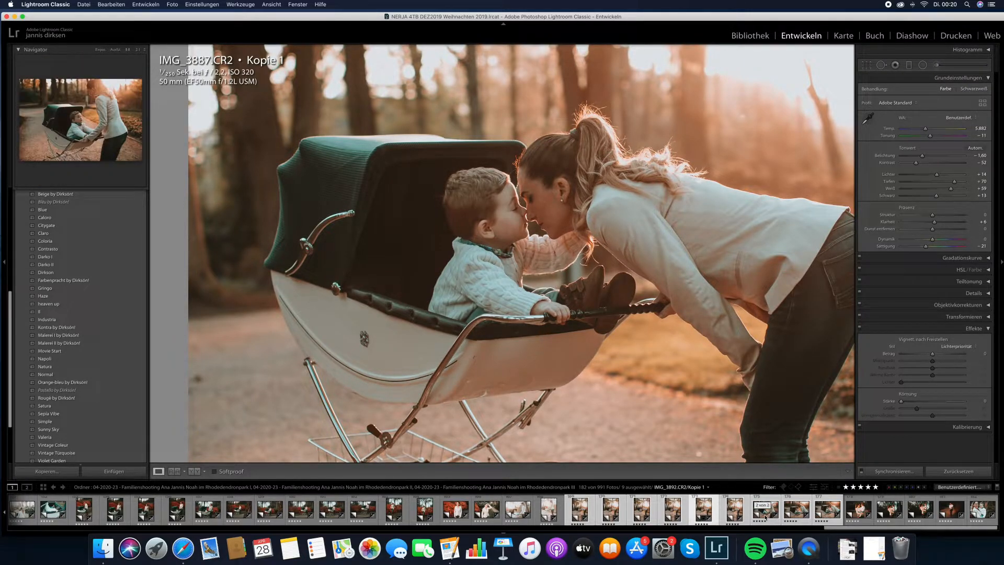
- Raise the exposure of the landscape-format pram shot IMG_3892 to -0.90 and view it full screen
click(765, 509)
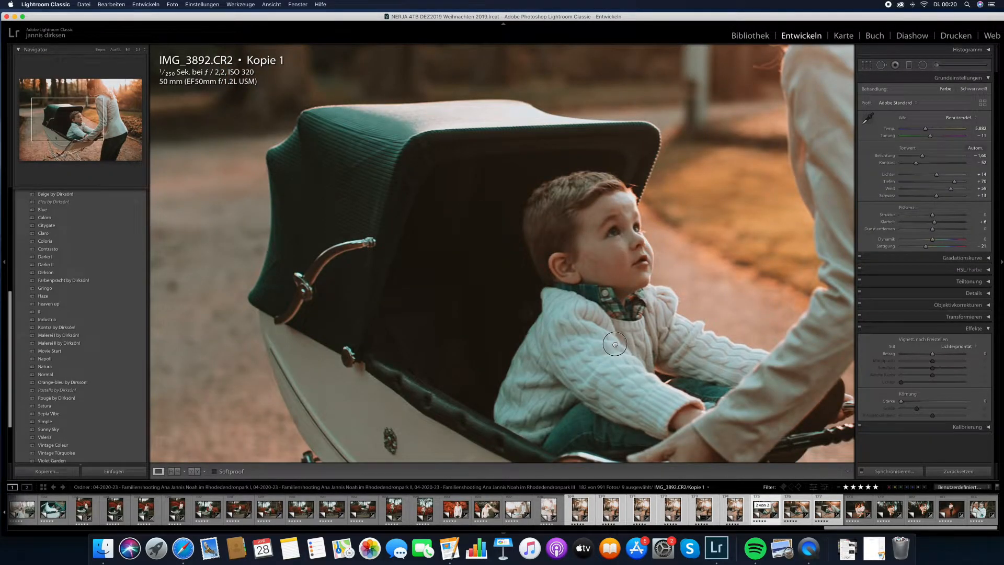
click(615, 344)
drag(922, 158, 925, 156)
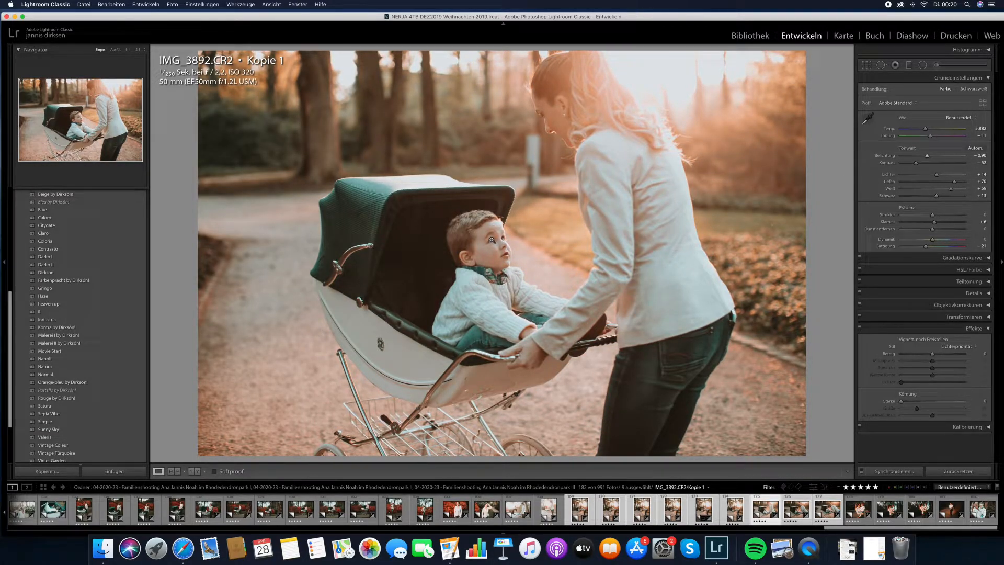
key(f)
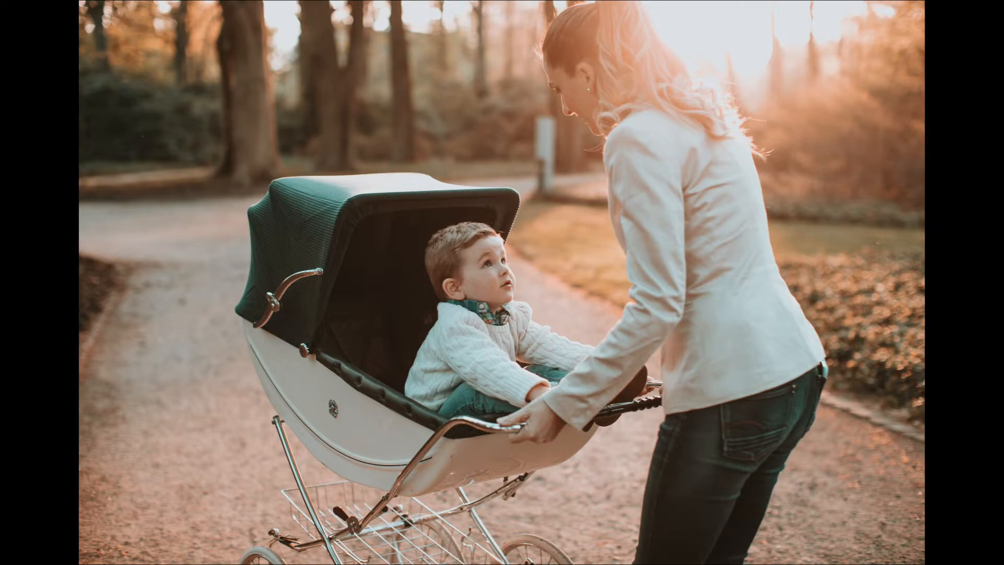
- Raise the exposure of the pram shot IMG_3893 to -0.85 and inspect the faces up close
key(Right)
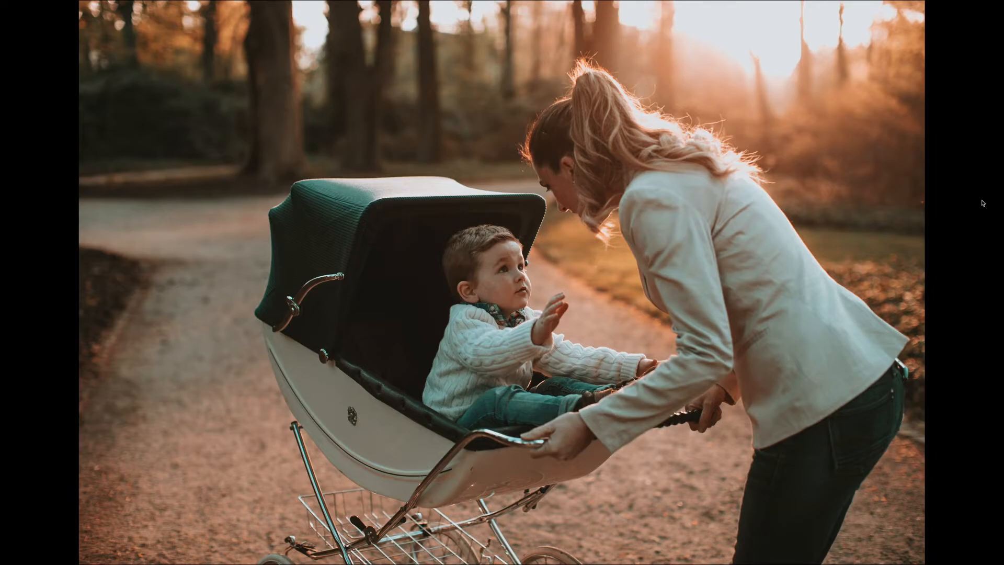
key(f)
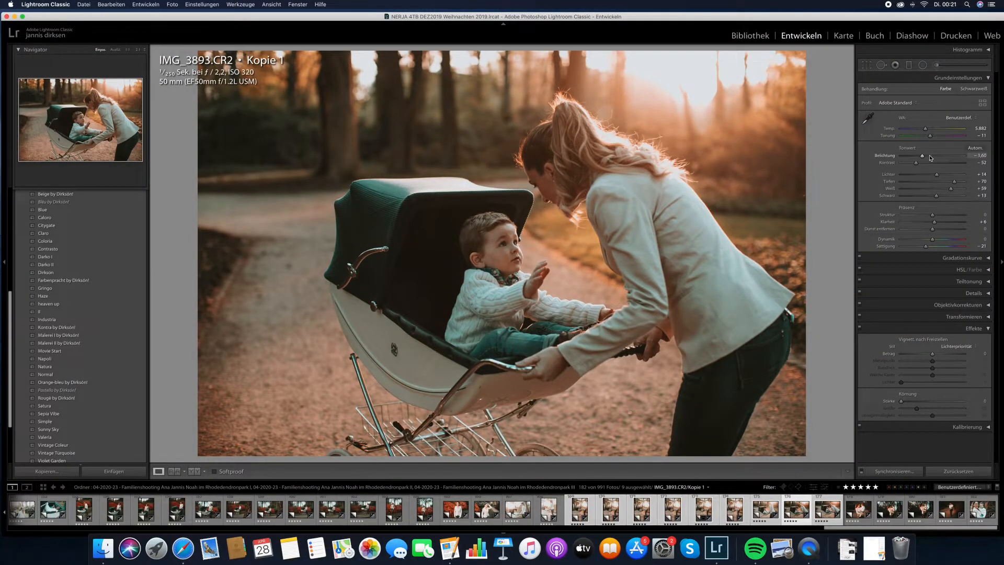
drag(922, 156, 928, 156)
drag(538, 232, 514, 241)
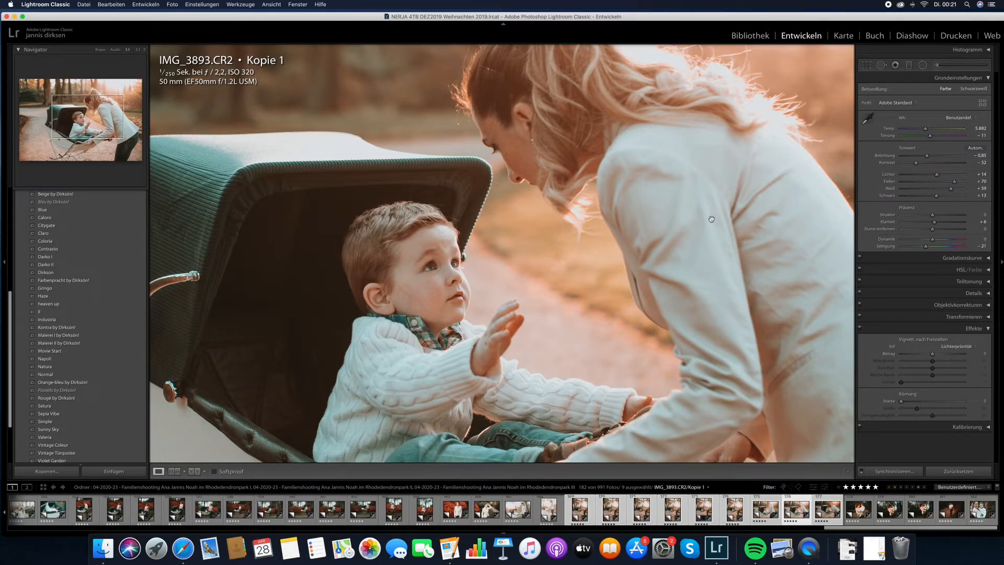
- Raise the exposure of the pram shot IMG_3894 to -0.95
key(Right)
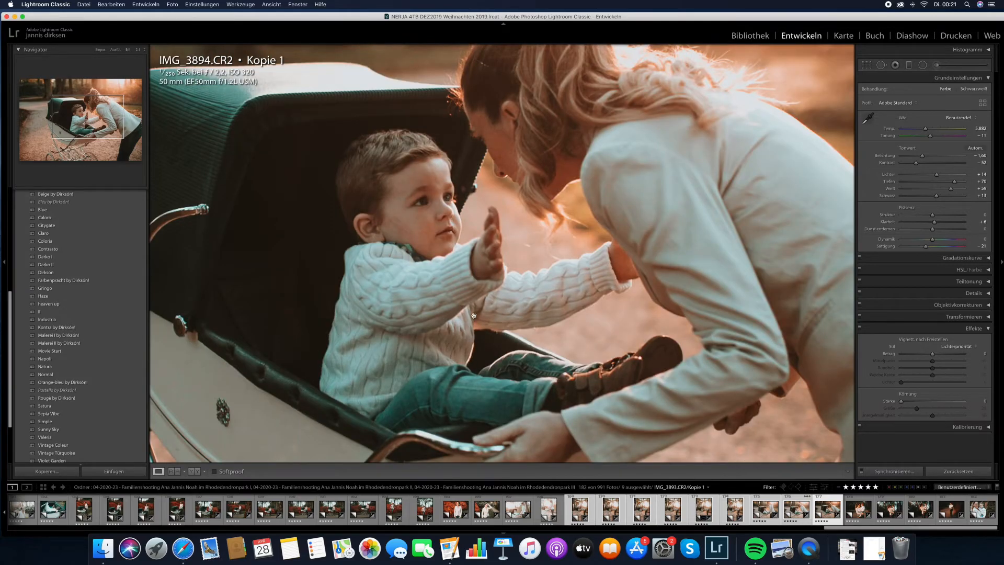
click(474, 316)
drag(922, 156, 927, 159)
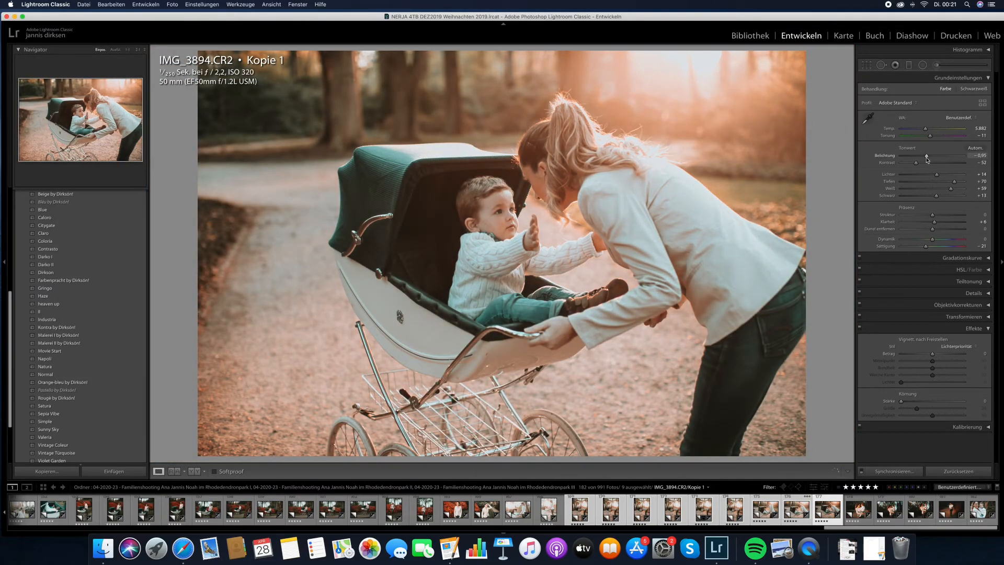